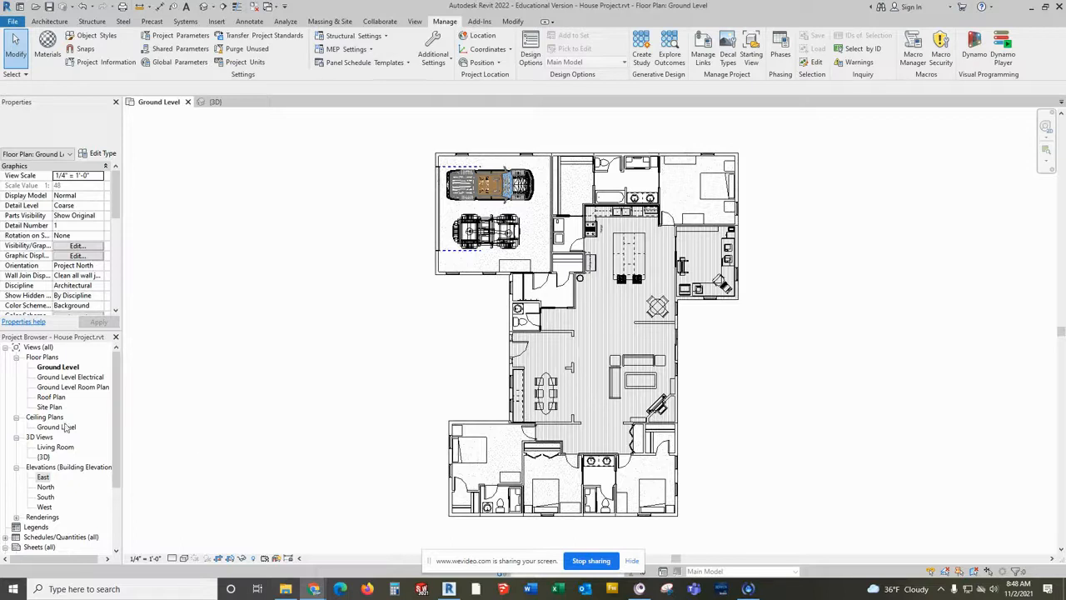
scroll(79, 488, "down", 3)
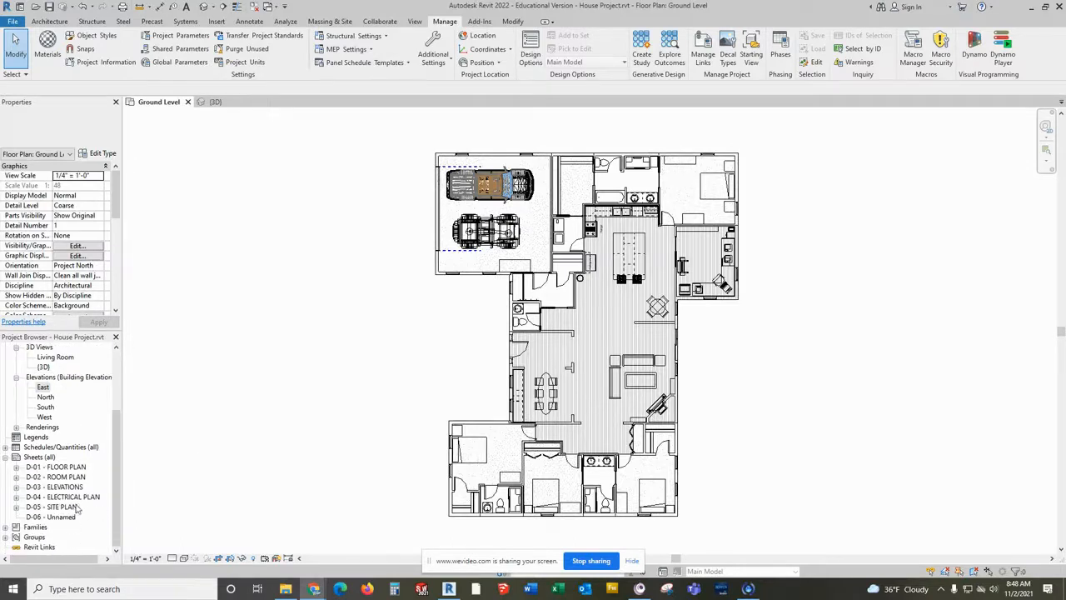
scroll(314, 409, "up", 5)
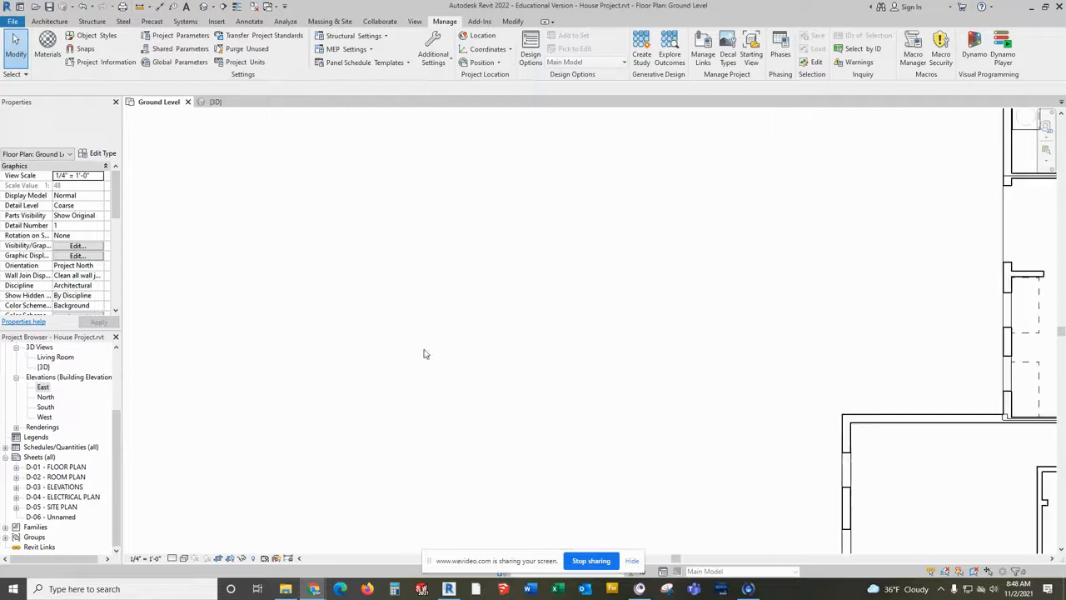
scroll(552, 361, "down", 6)
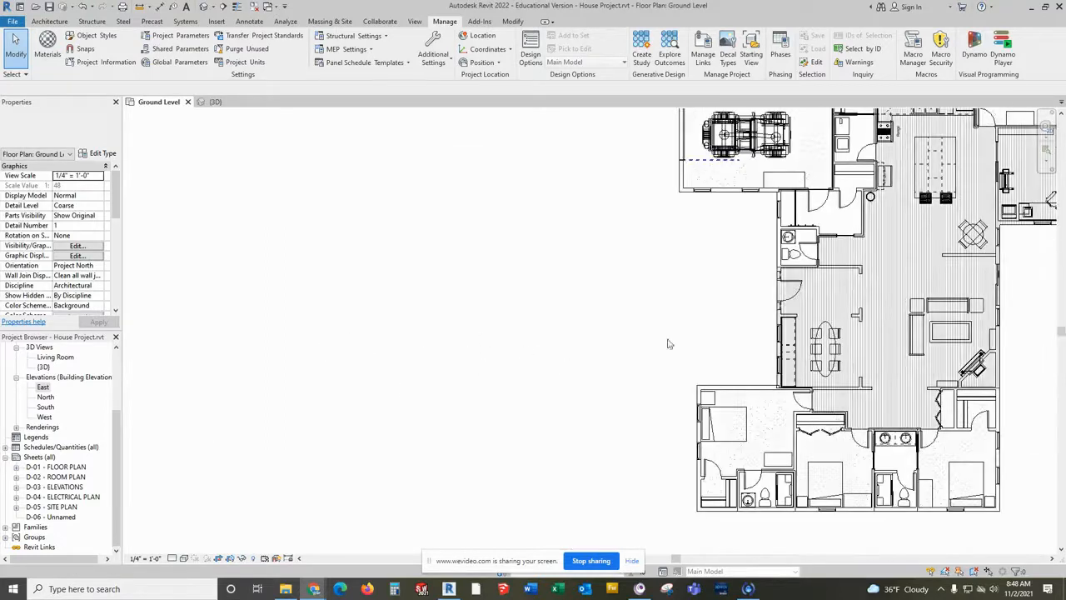
scroll(798, 285, "up", 3)
middle_click_drag(804, 327, 656, 337)
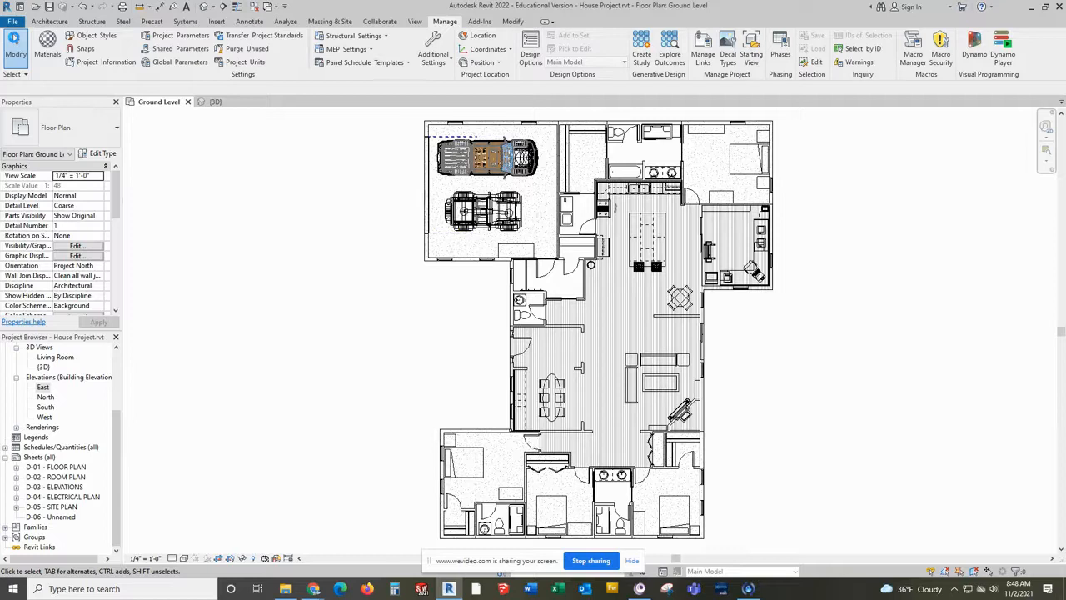
Save a copy of the project as House Project-Model.rvt in the Arch 3 S2 folder
left_click(12, 21)
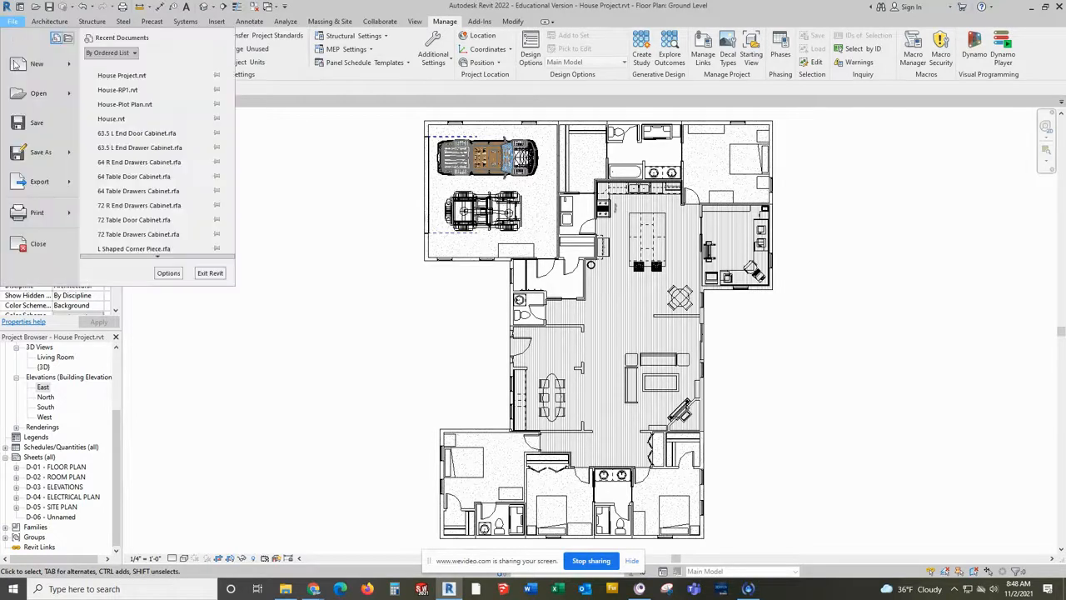
mouse_move(48, 164)
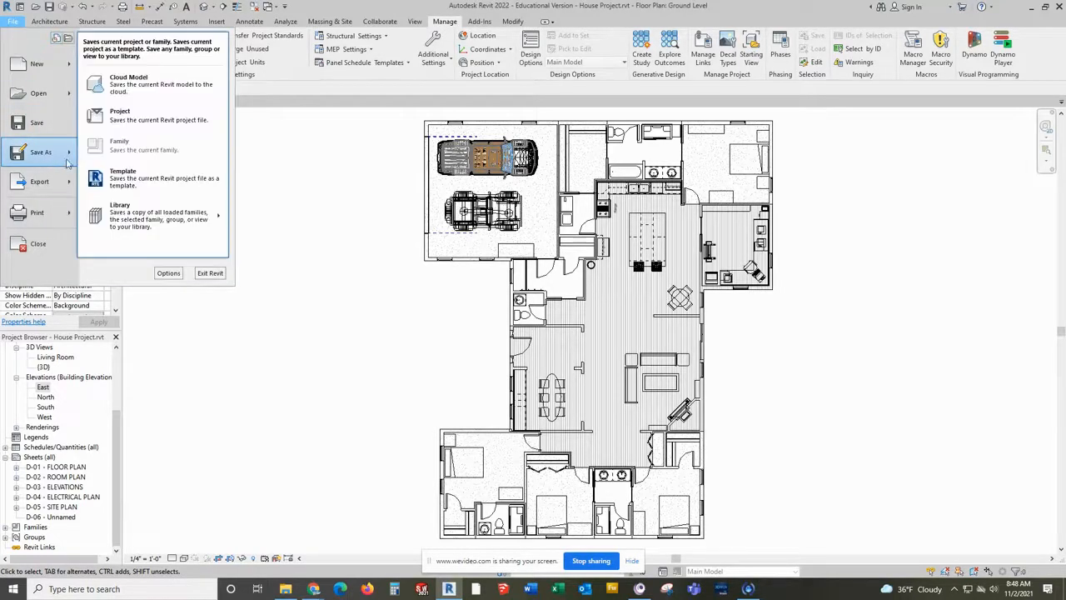
left_click(169, 117)
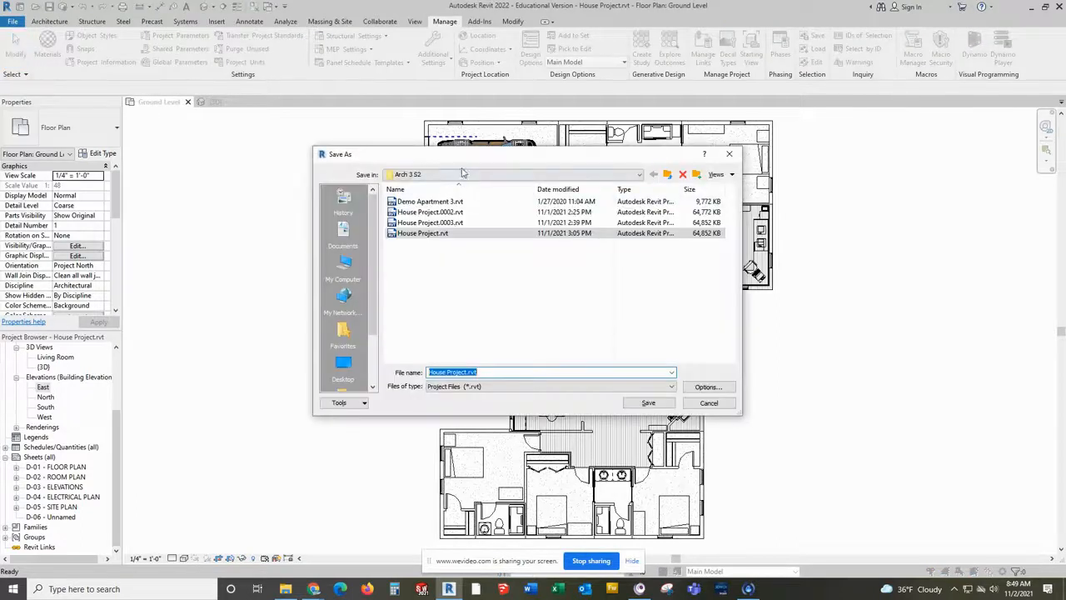
left_click(465, 373)
type("-Model")
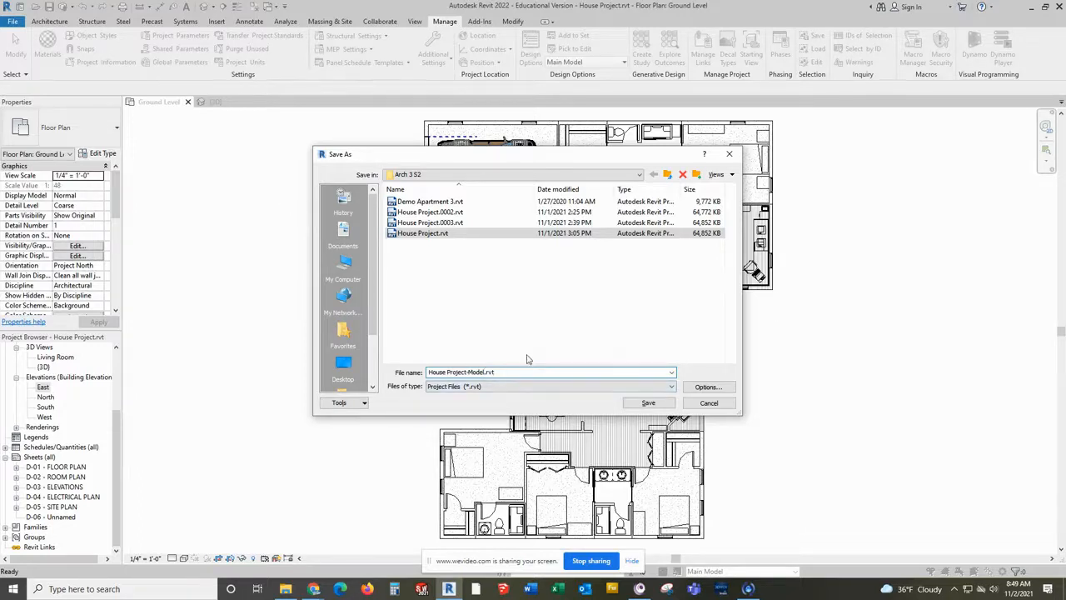
left_click(639, 404)
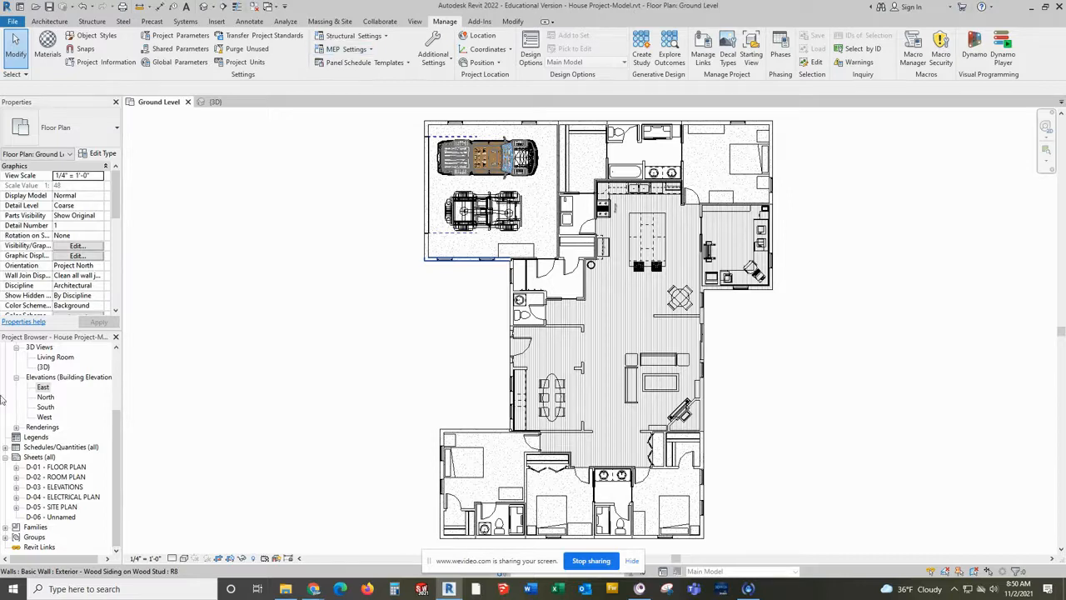
Delete the D-01 FLOOR PLAN and D-02 ROOM PLAN sheets from the project
left_click(61, 469)
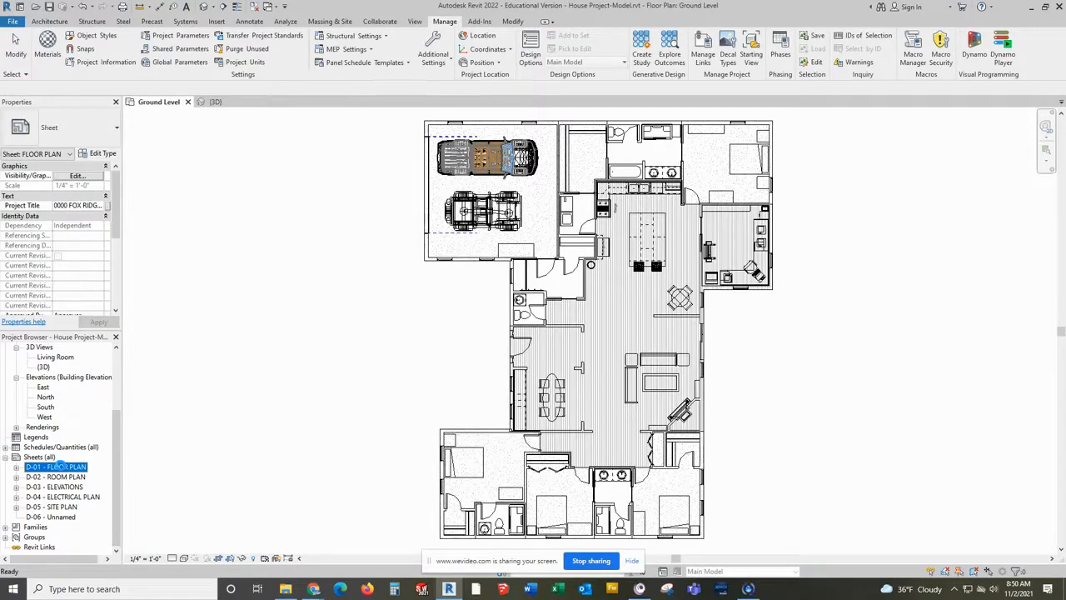
right_click(61, 467)
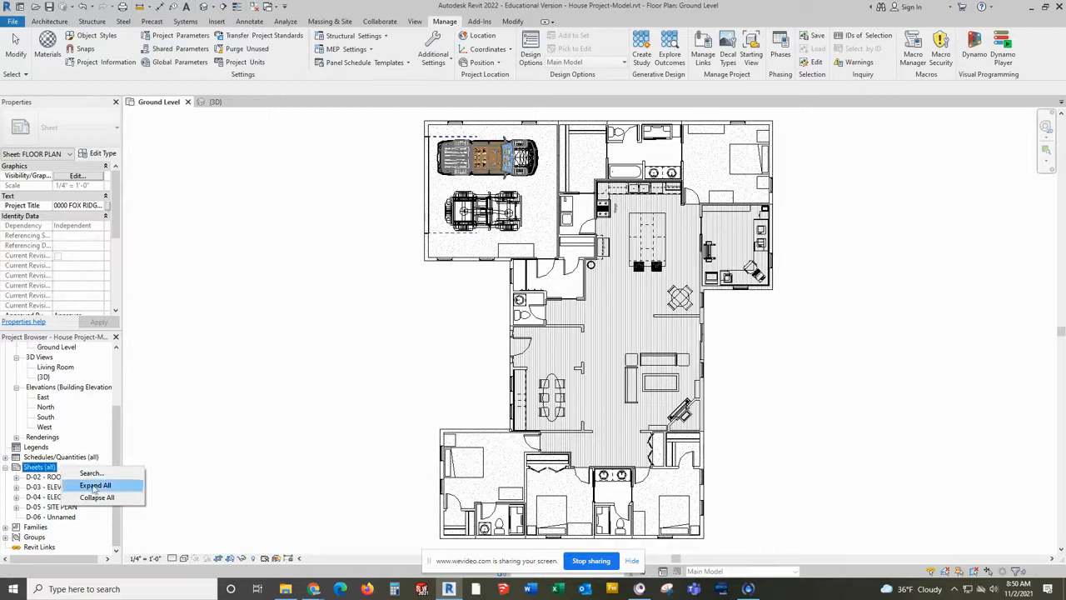
left_click(228, 426)
left_click(62, 476)
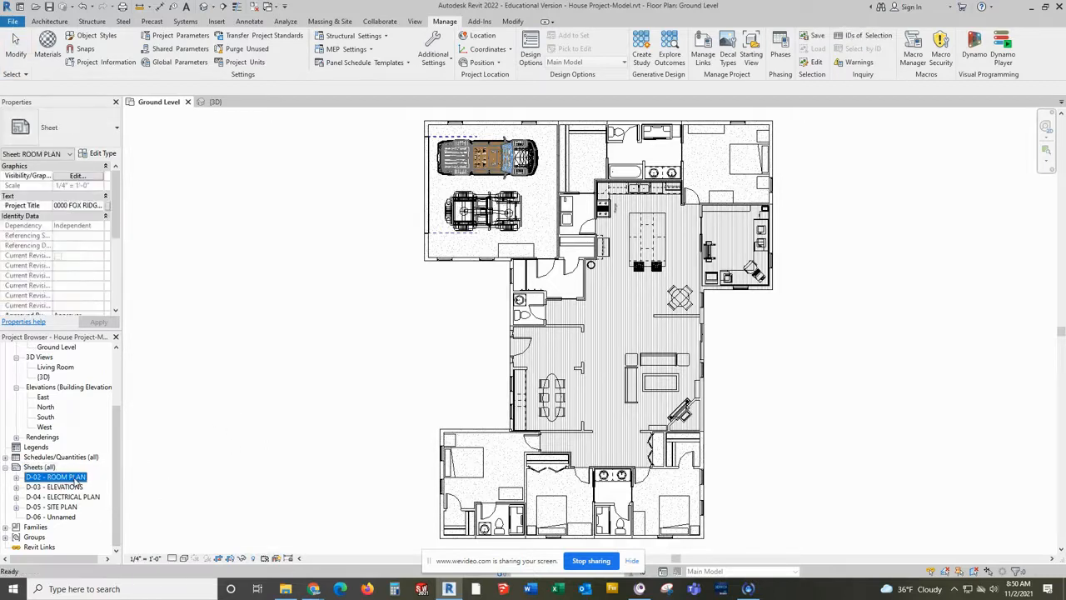
key("Delete")
left_click(155, 474)
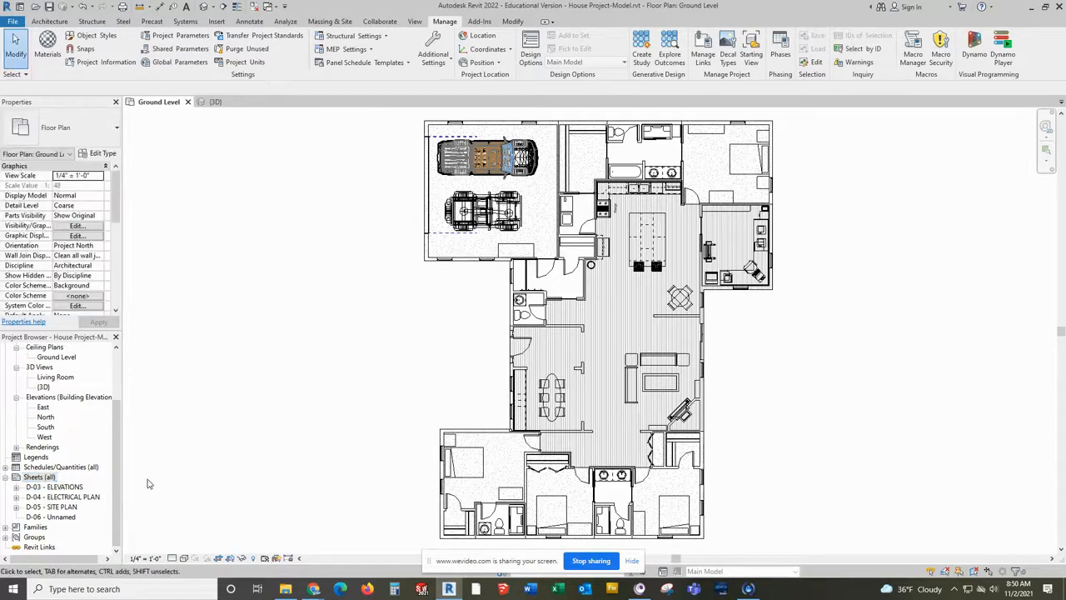
Delete the D-04 ELECTRICAL PLAN, D-05 SITE PLAN and D-06 Unnamed sheets, keeping D-03 ELEVATIONS
left_click(51, 488)
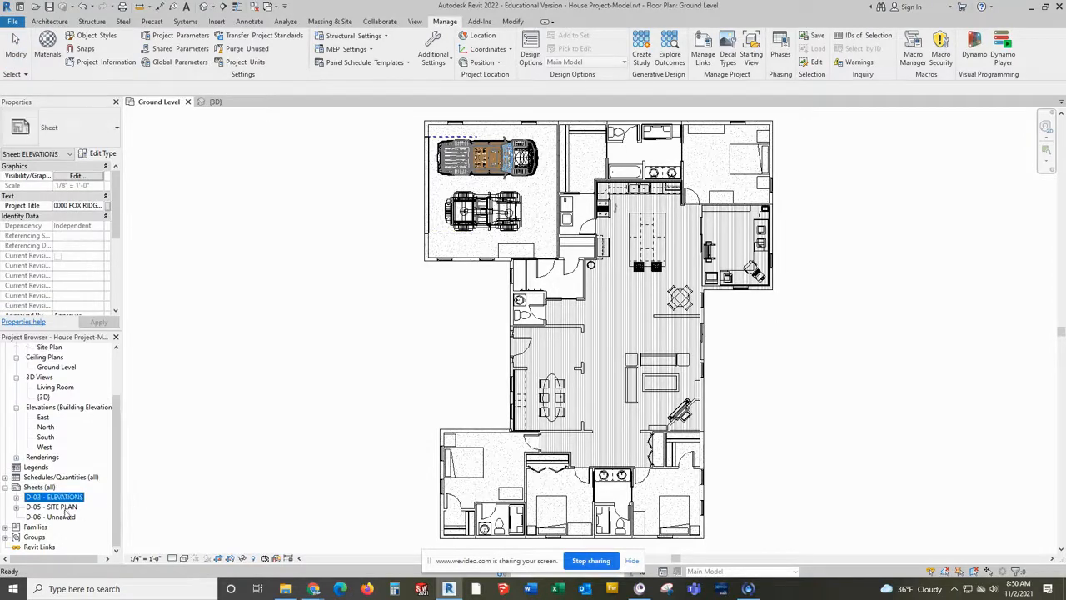
left_click(52, 506)
key("Delete")
left_click(59, 516)
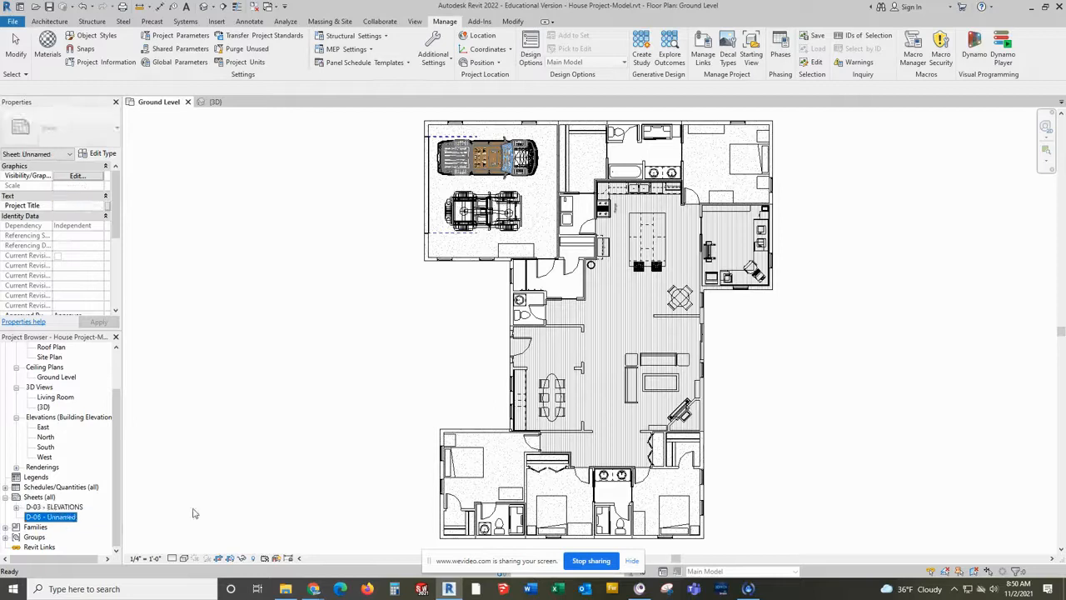
key("Delete")
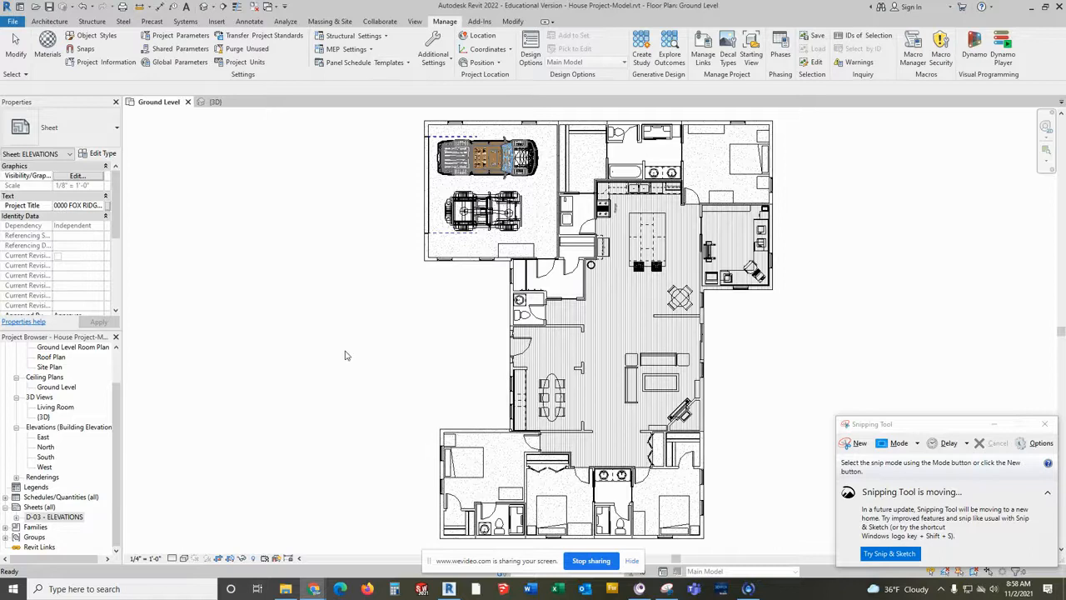
Switch to Snipping Tool and capture a rectangular snip of the entire Ground Level floor plan
scroll(362, 356, "down", 1)
scroll(362, 355, "down", 1)
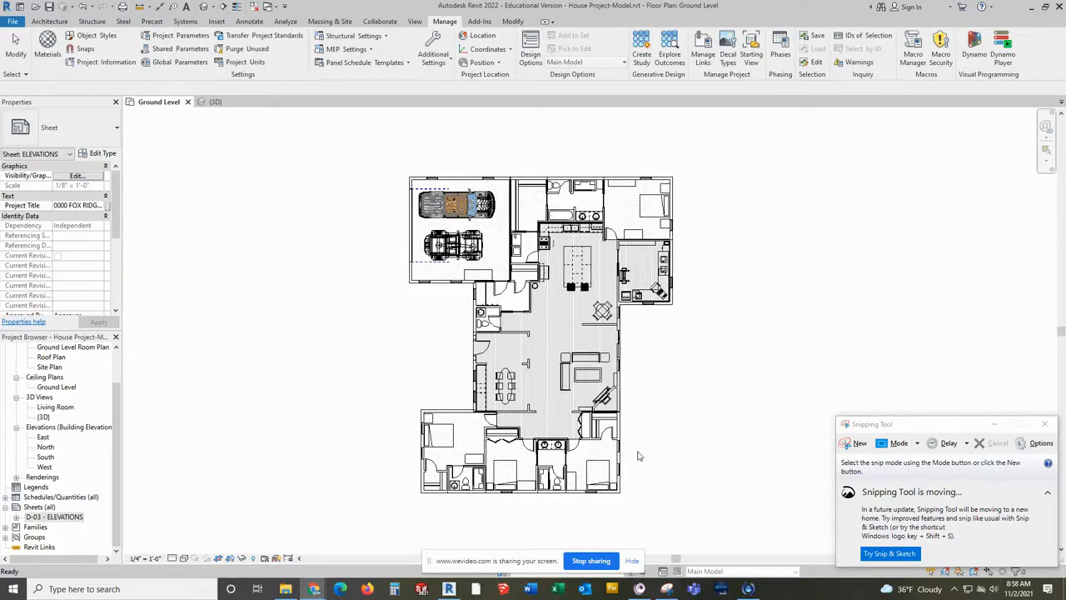
left_click(669, 425)
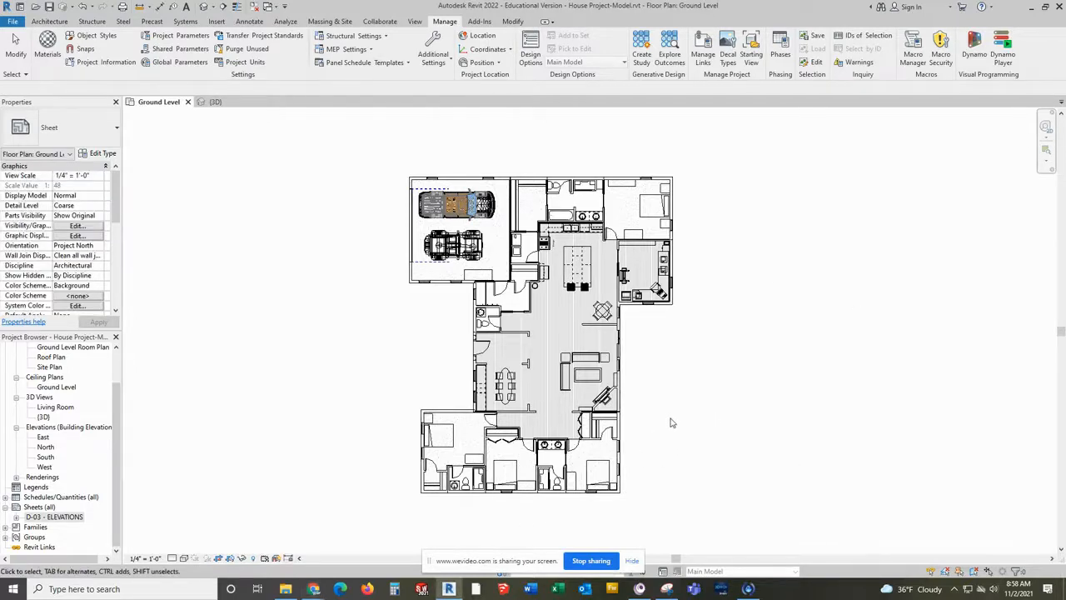
scroll(579, 421, "down", 3)
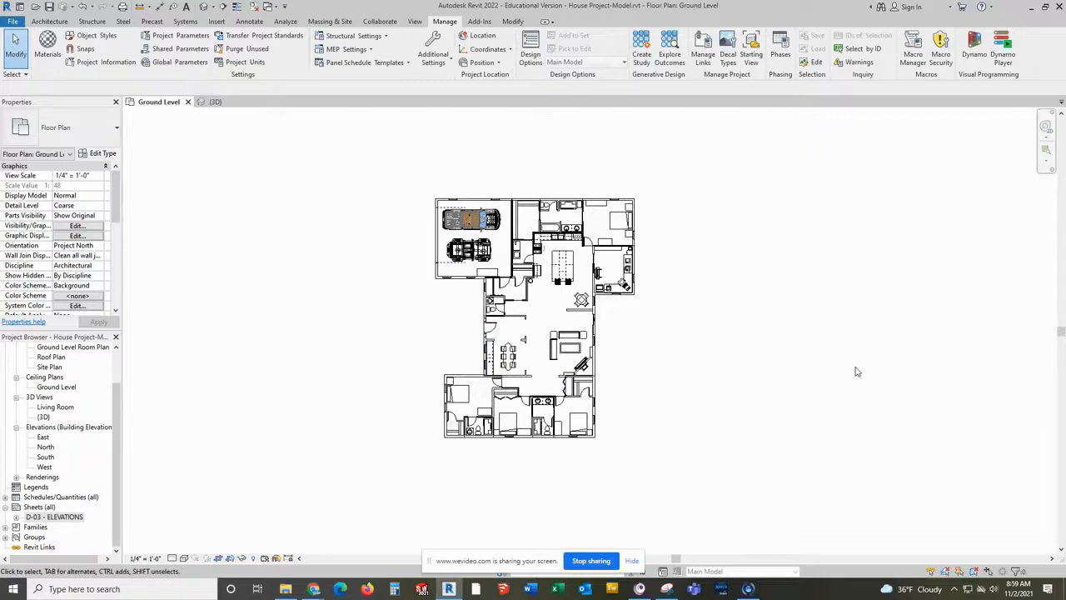
left_click(667, 589)
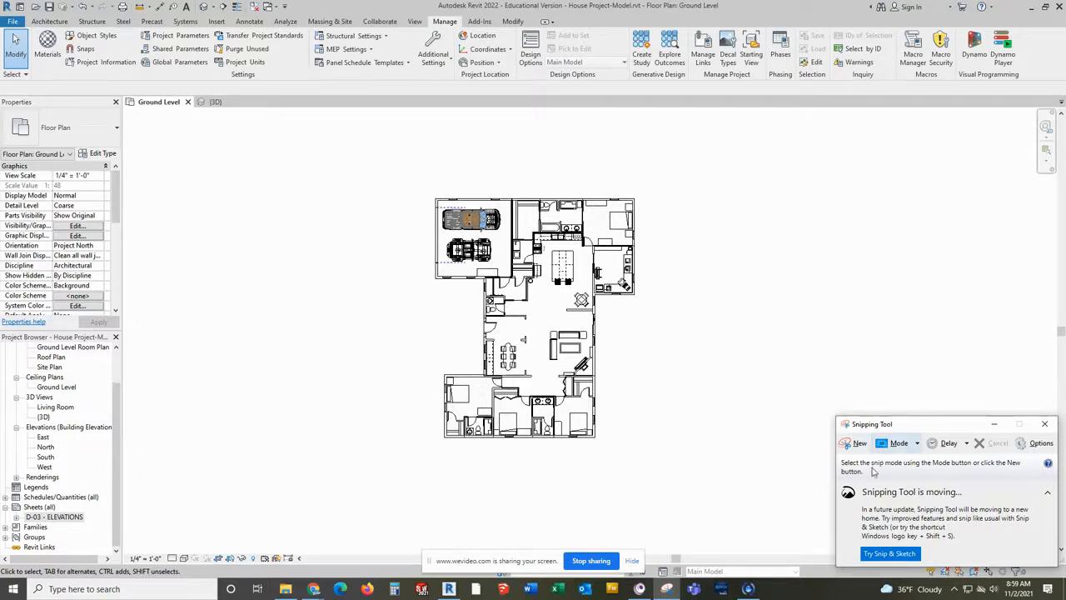
left_click(908, 444)
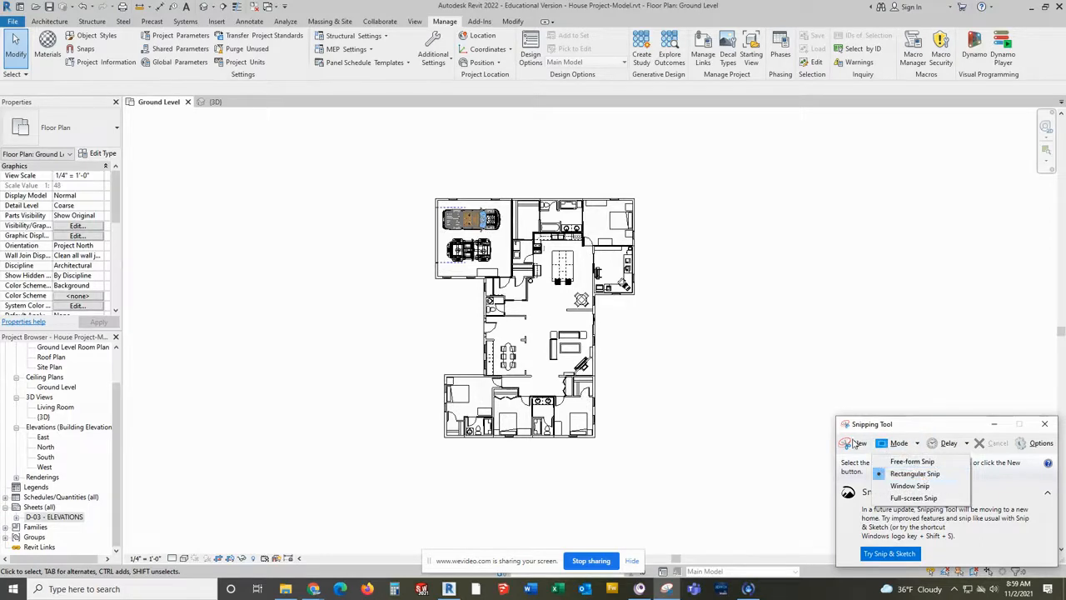
left_click(857, 445)
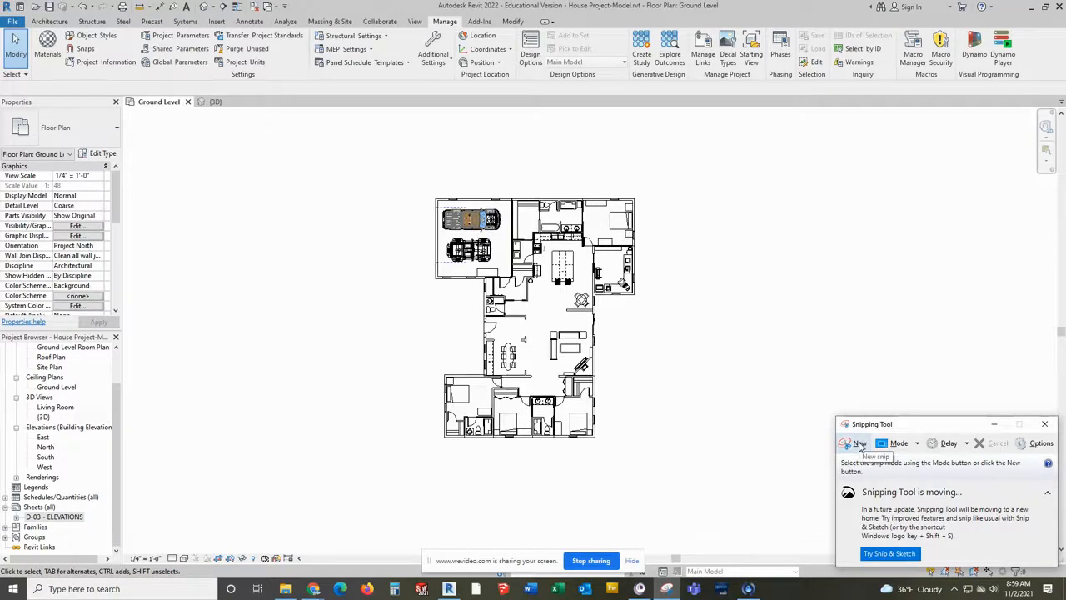
left_click(860, 446)
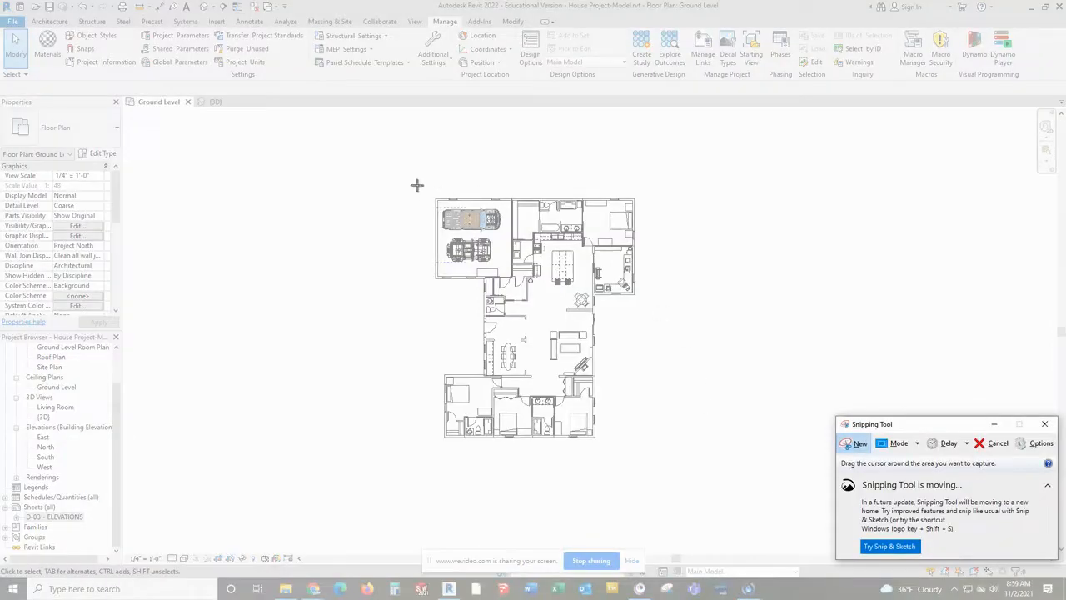
left_click_drag(372, 162, 680, 486)
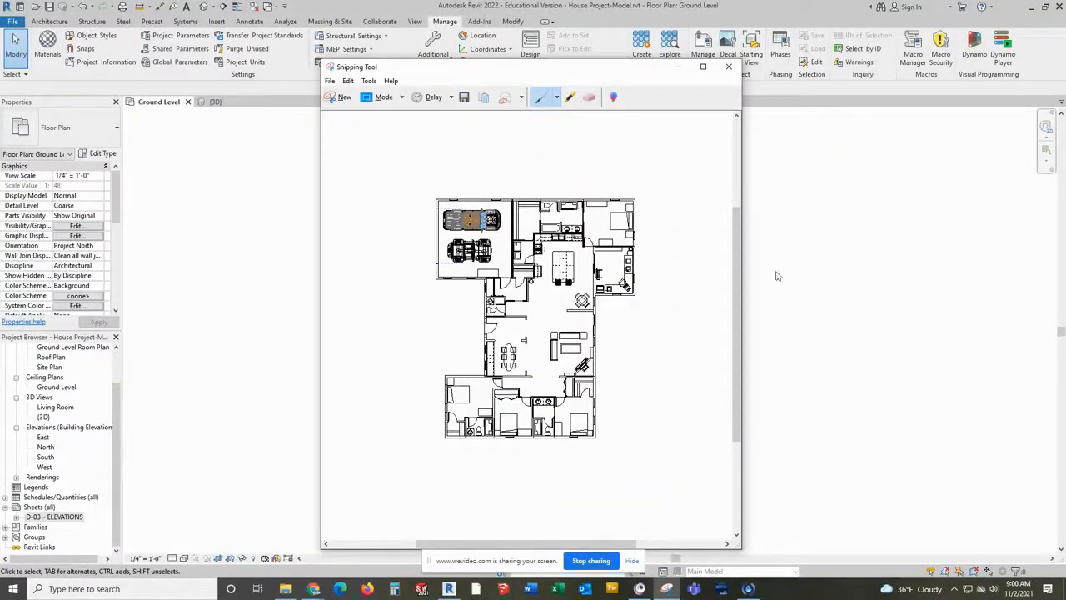
Label the exterior walls N, E, S and W with the red pen, and number the garage's south wall 1 and lower-left bedroom's north wall 2 in blue
left_click(558, 98)
left_click(559, 98)
left_click_drag(539, 202, 542, 184)
mouse_move(598, 360)
left_mouse_down()
mouse_move(591, 387)
mouse_move(612, 376)
left_mouse_up()
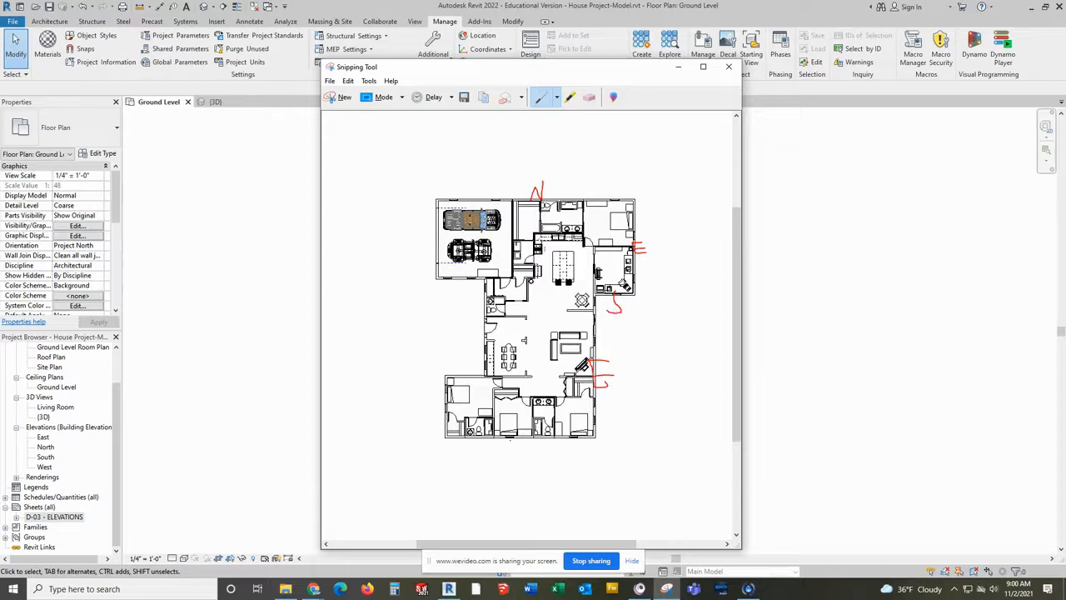
left_click_drag(526, 436, 521, 450)
mouse_move(423, 248)
left_mouse_down()
mouse_move(436, 257)
mouse_move(442, 237)
left_mouse_up()
mouse_move(469, 323)
left_mouse_down()
mouse_move(487, 336)
mouse_move(499, 319)
left_mouse_up()
mouse_move(427, 400)
left_mouse_down()
mouse_move(432, 414)
mouse_move(450, 398)
left_mouse_up()
left_click(558, 100)
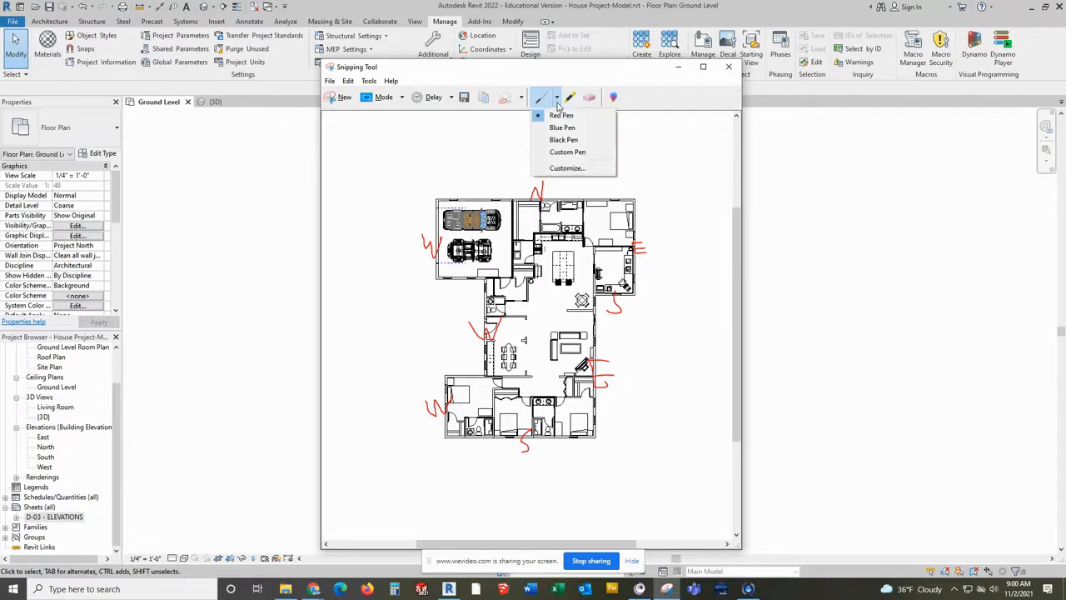
left_click(562, 127)
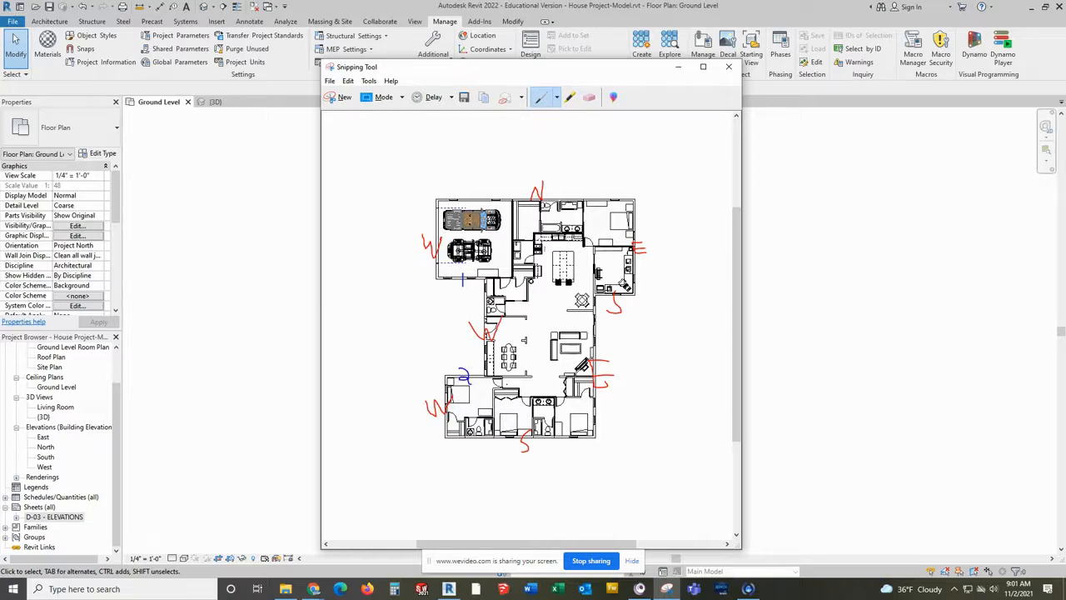
left_click(330, 81)
left_click(348, 110)
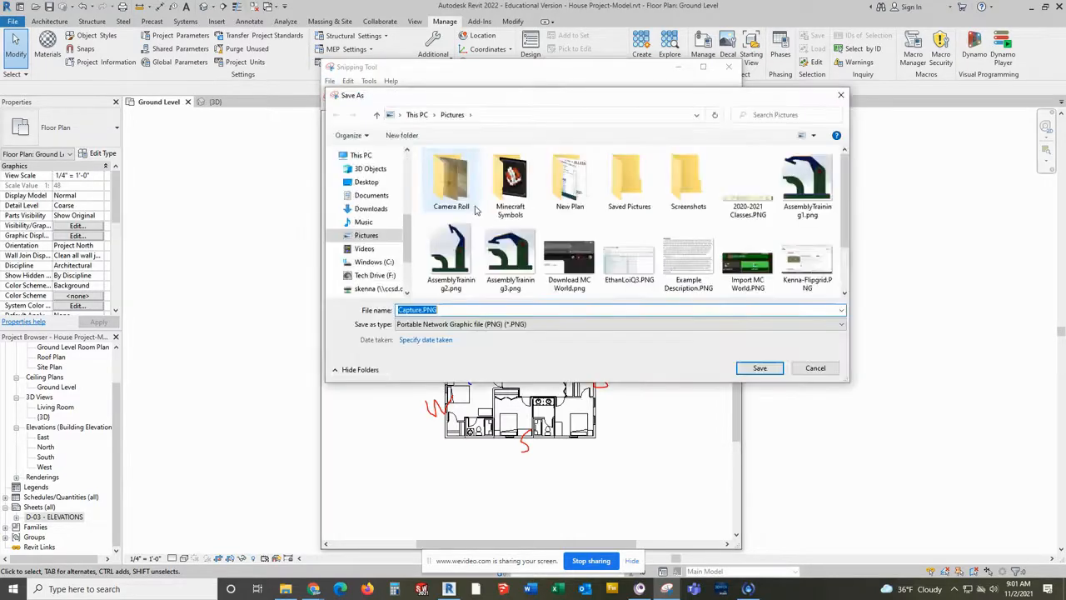
left_click(371, 290)
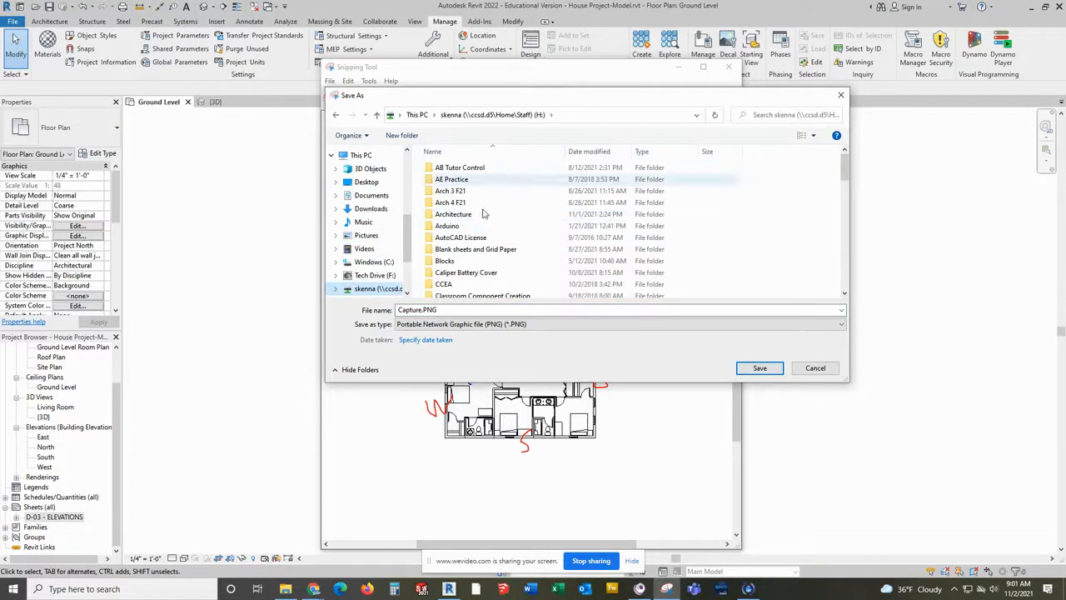
left_click(840, 95)
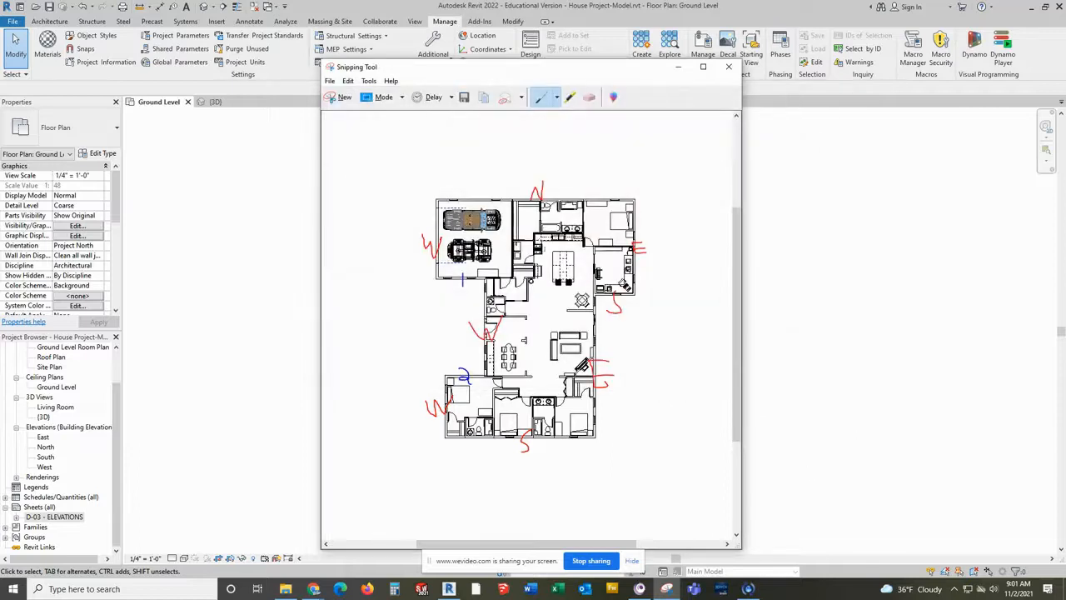
Move the annotated snip aside, and return to Revit to reveal the hidden elements in the Ground Level floor plan
left_click_drag(589, 74, 283, 55)
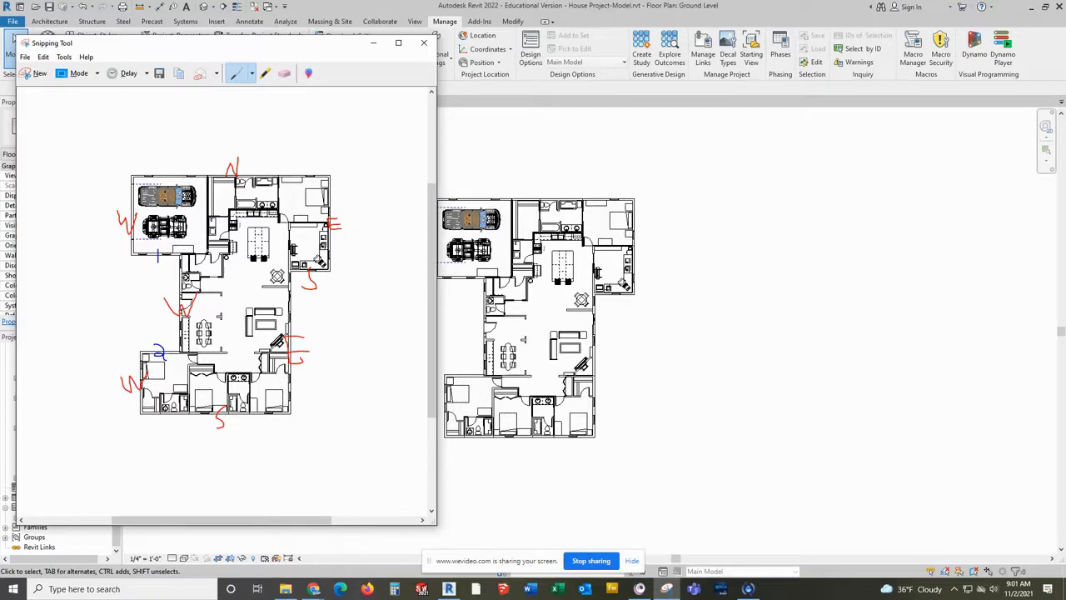
left_click(850, 399)
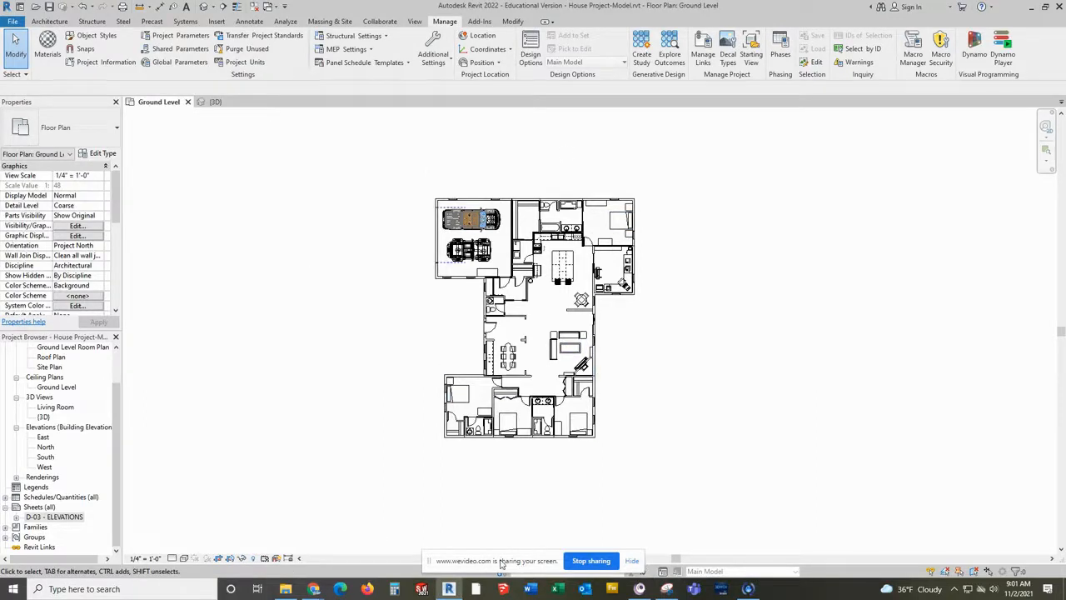
left_click_drag(500, 558, 836, 547)
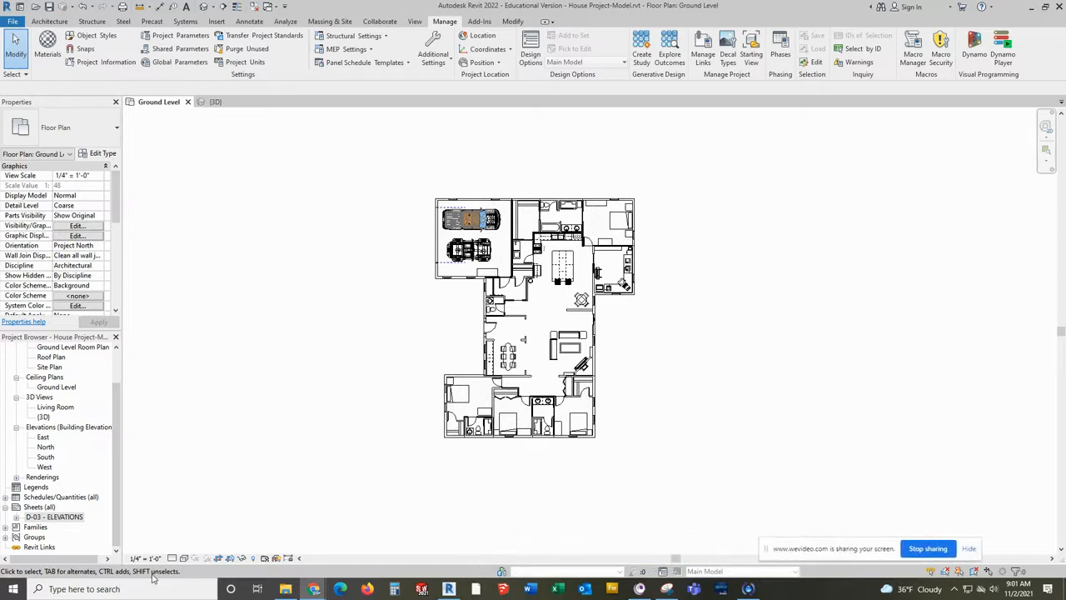
left_click(254, 559)
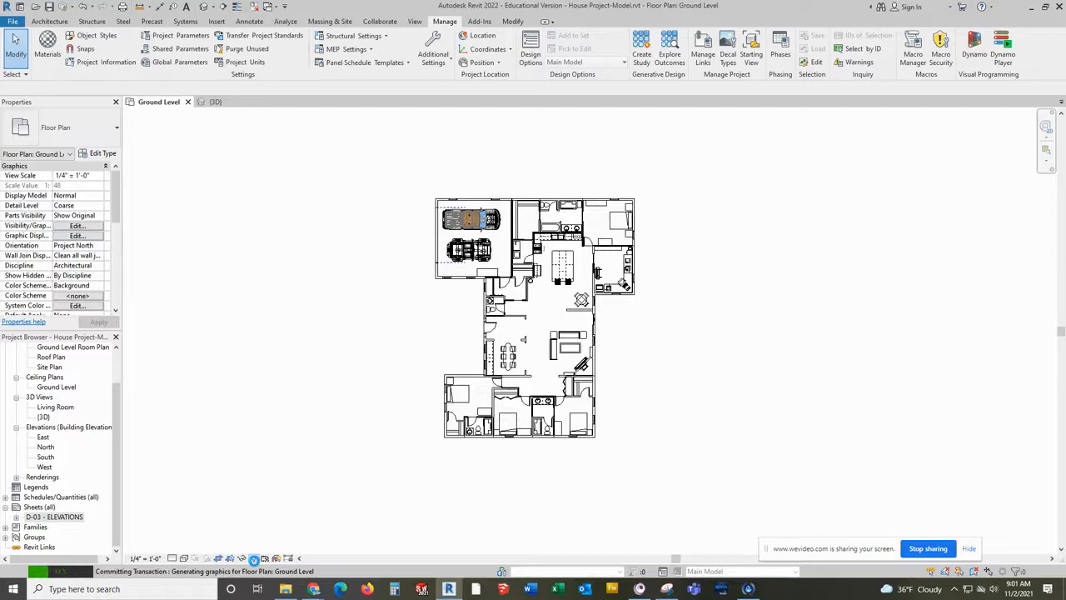
left_click(254, 558)
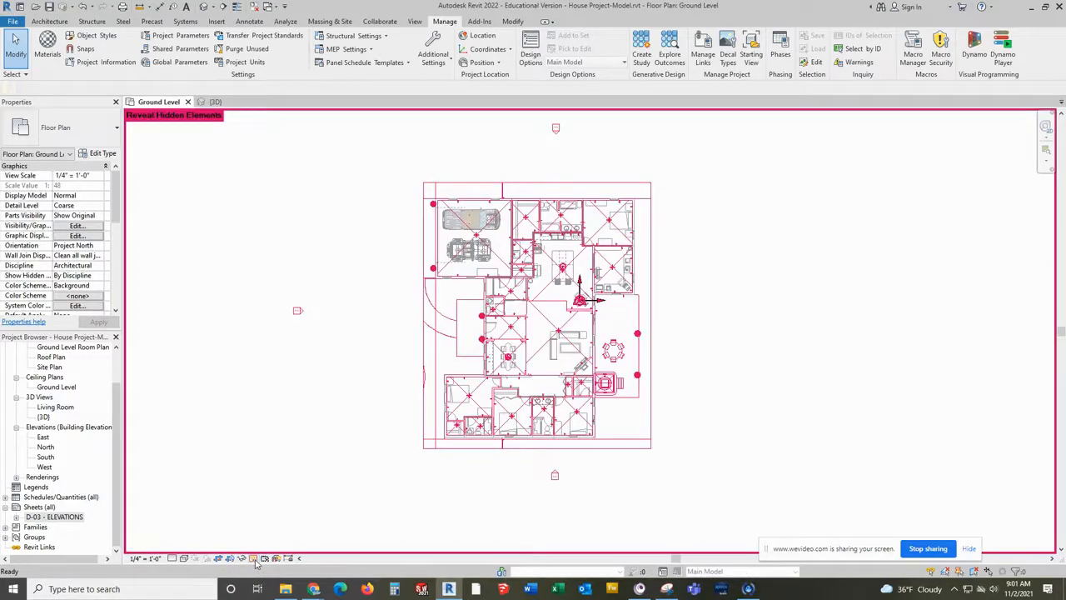
Unhide the property lines category in the Ground Level plan and leave the reveal hidden elements mode
left_click(556, 476)
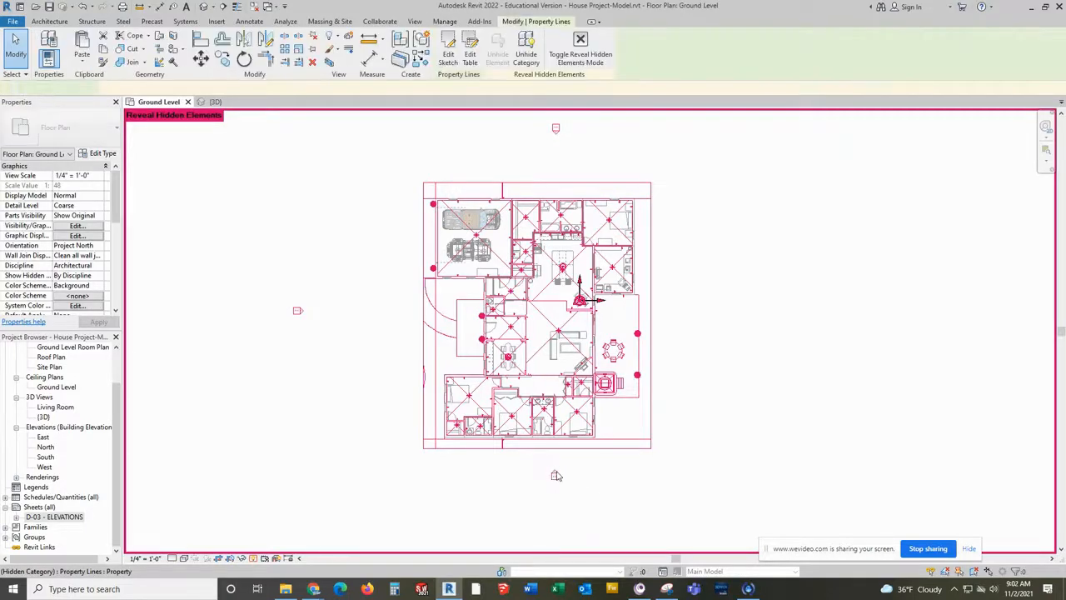
right_click(556, 476)
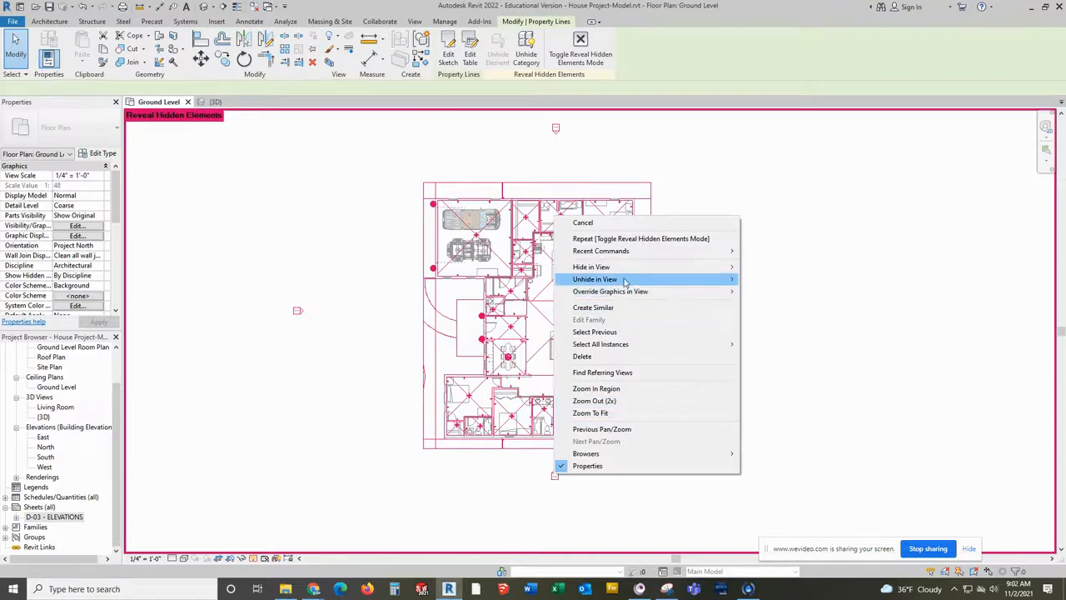
mouse_move(625, 282)
left_click(770, 292)
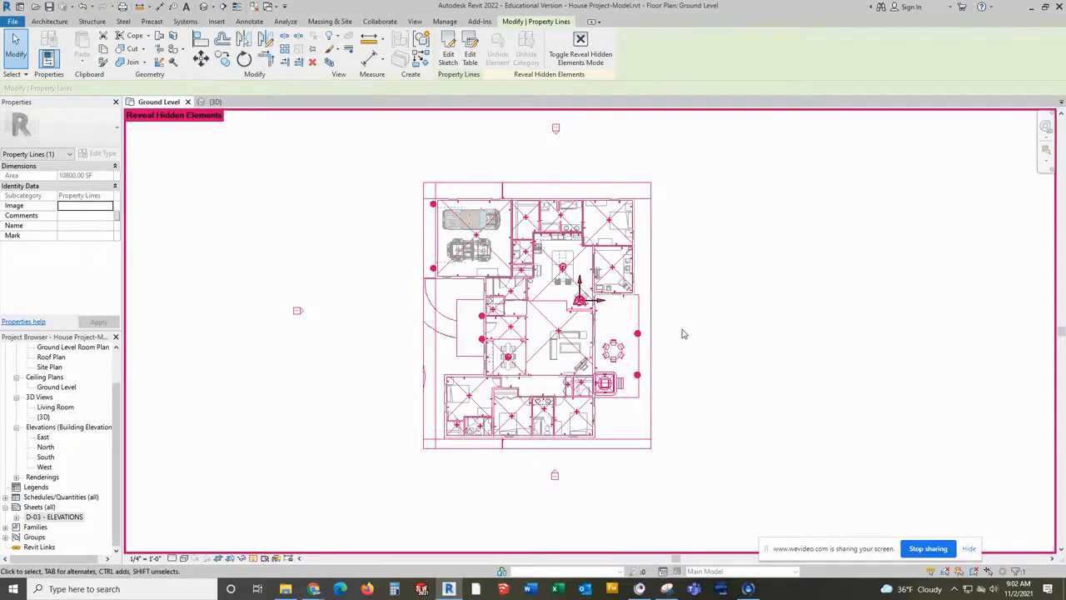
left_click(254, 558)
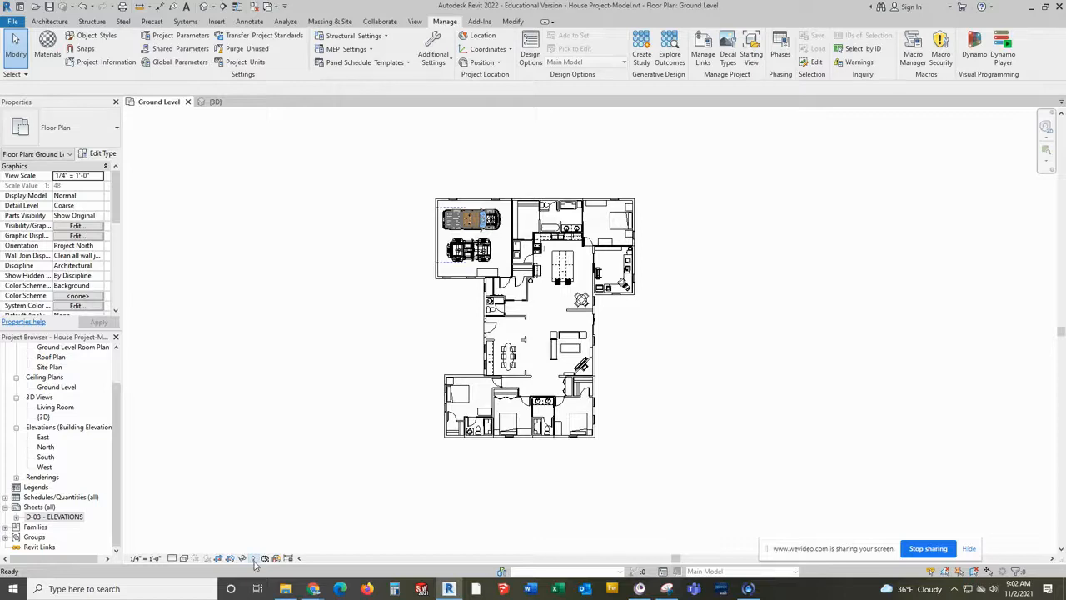
Turn off cropping for the Ground Level plan, and toggle the crop region's display on and back off
left_click(221, 559)
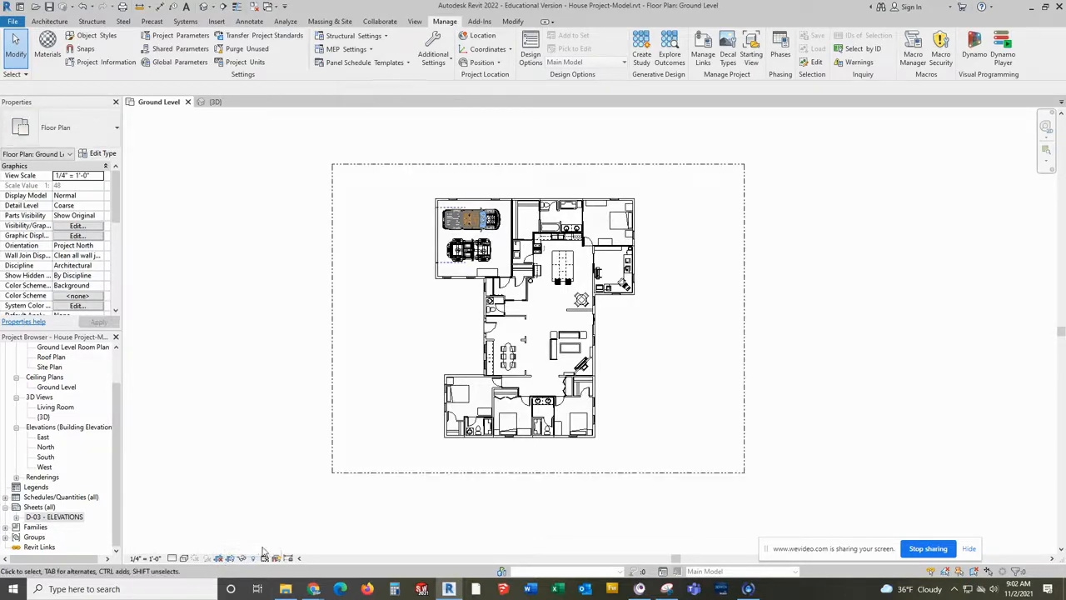
left_click(231, 559)
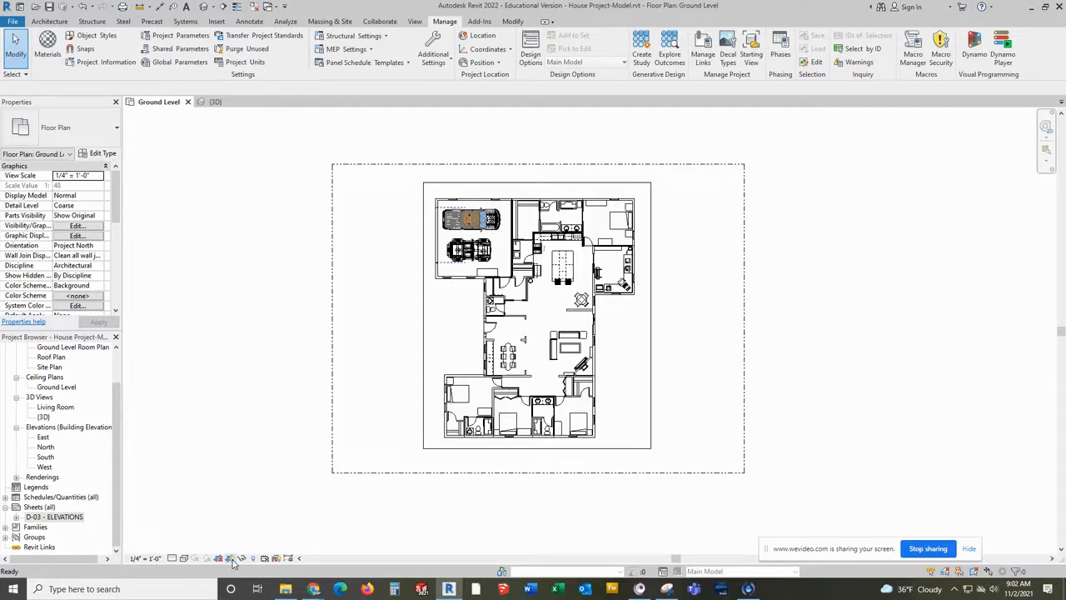
left_click(231, 559)
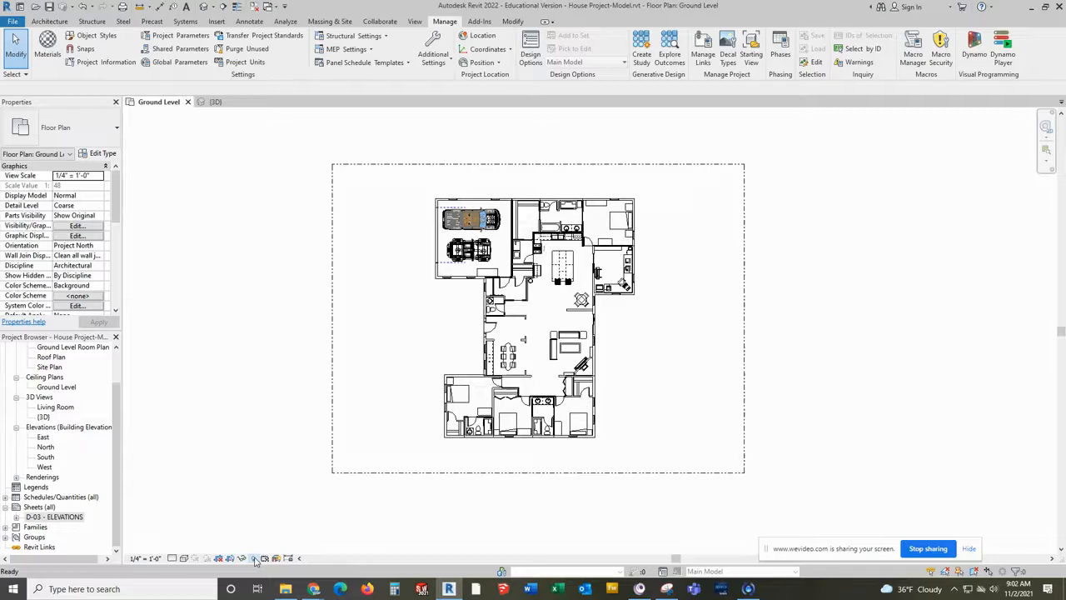
Reveal hidden elements again, unhide the whole category of the west elevation marker, and exit the reveal mode
left_click(254, 558)
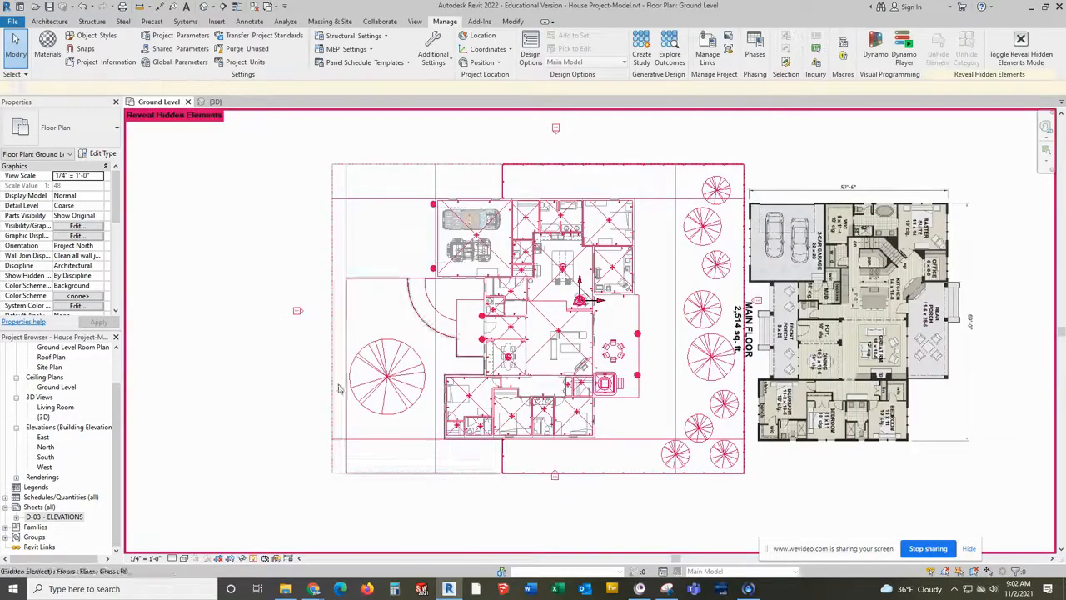
left_click(300, 309)
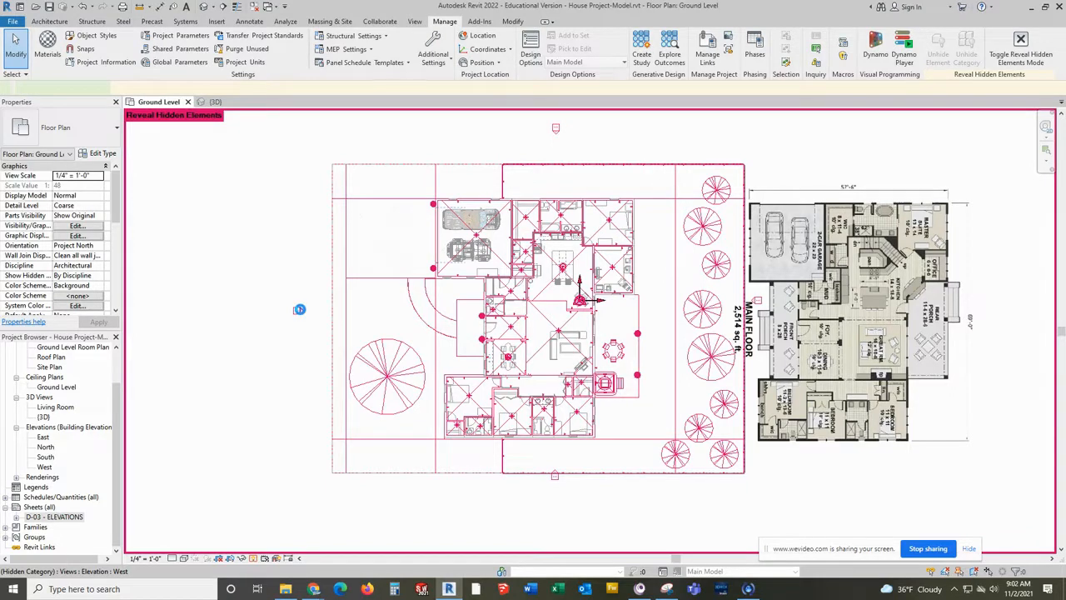
right_click(300, 309)
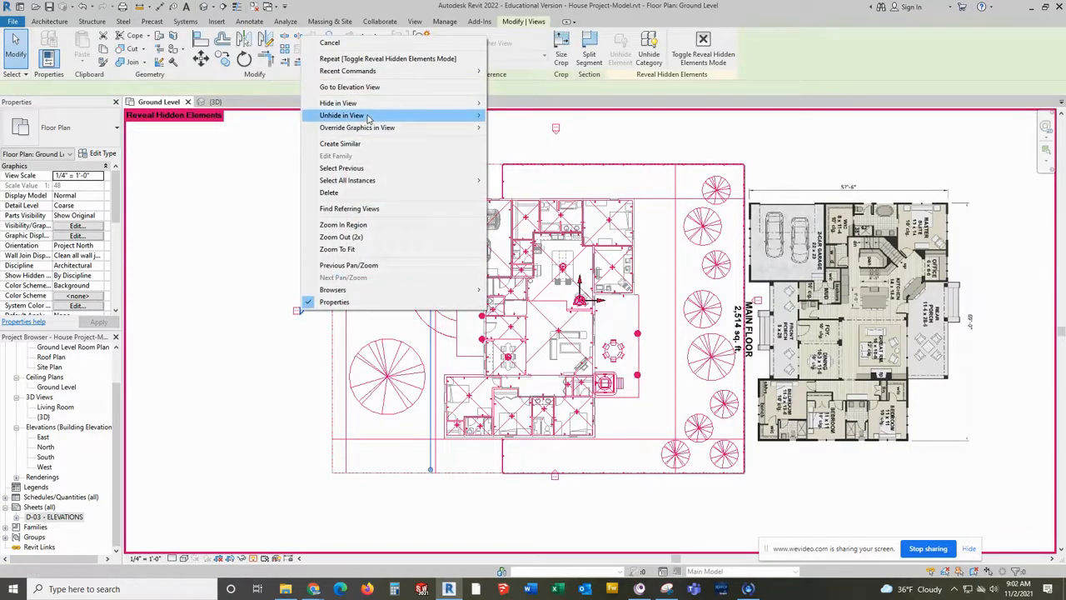
mouse_move(435, 114)
left_click(520, 129)
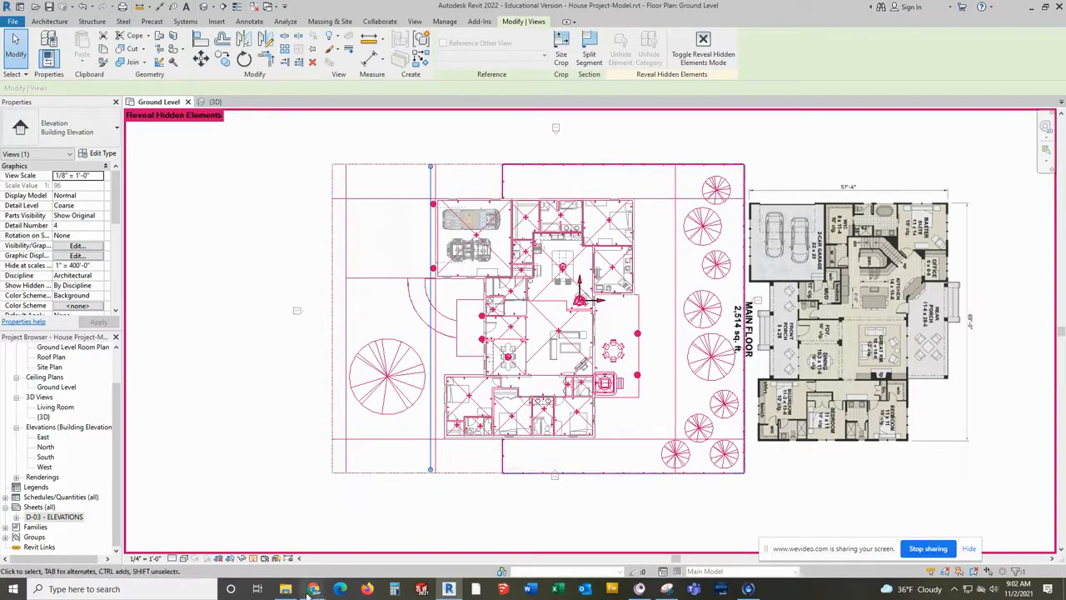
left_click(254, 561)
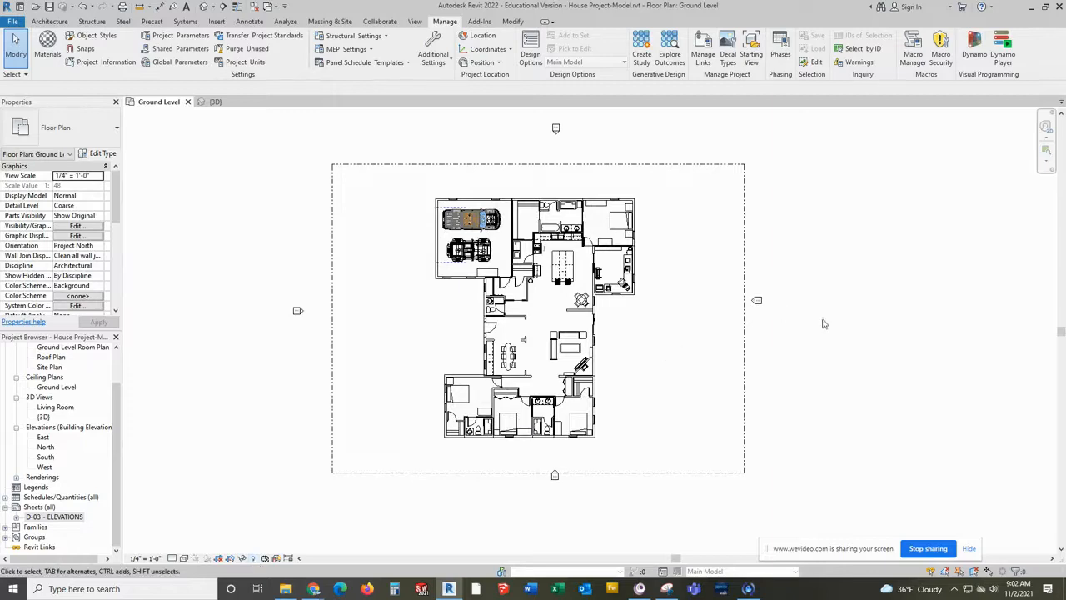
Examine the view lines of the west, south, east and north elevation markers around the house
left_click(298, 311)
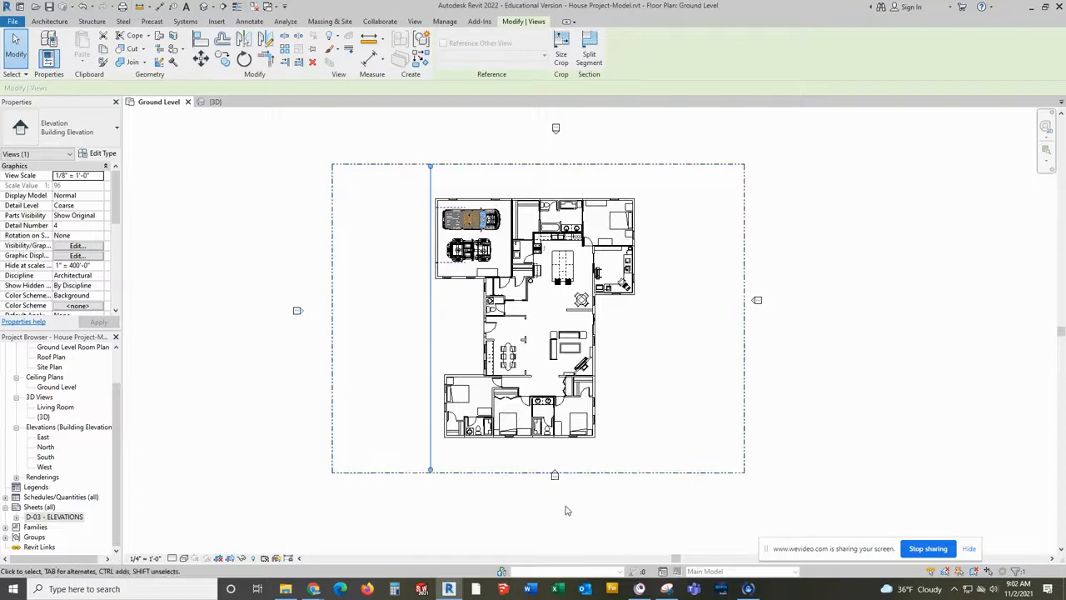
key("Escape")
left_click(555, 474)
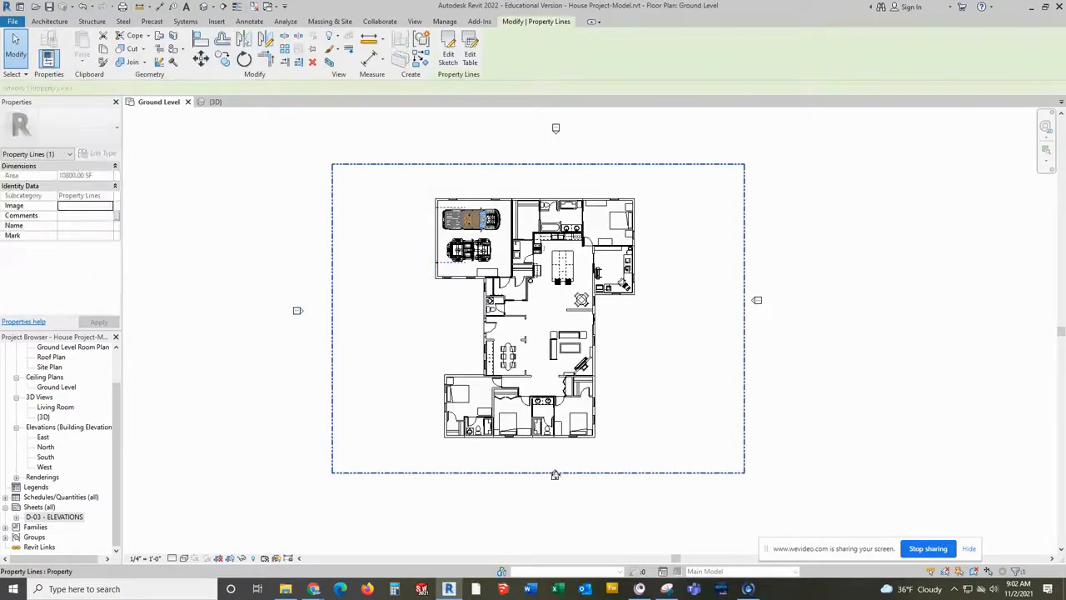
key("Escape")
left_click(556, 474)
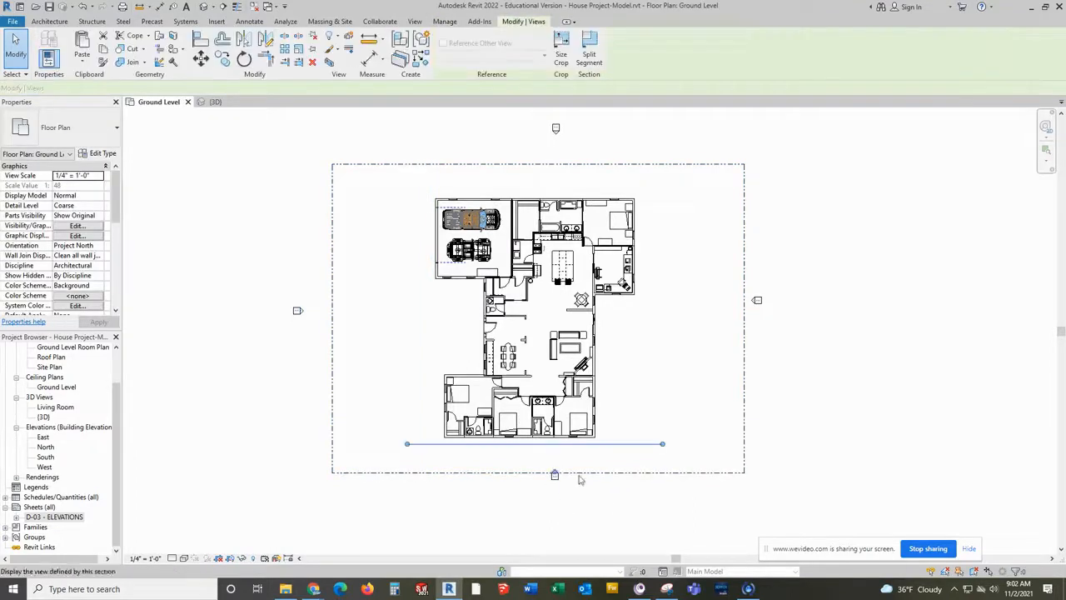
left_click(755, 302)
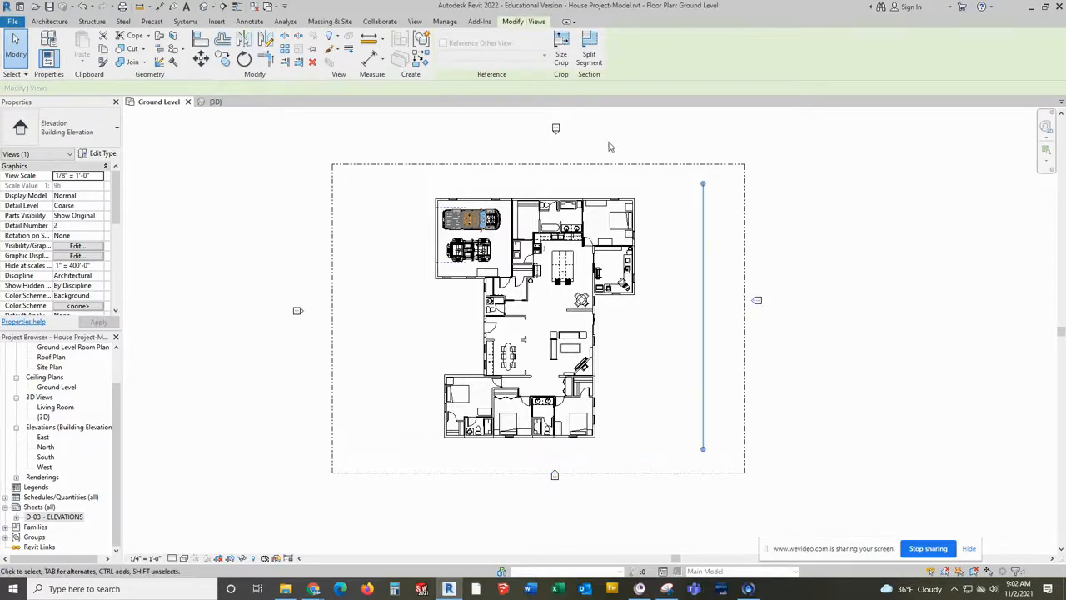
left_click(555, 130)
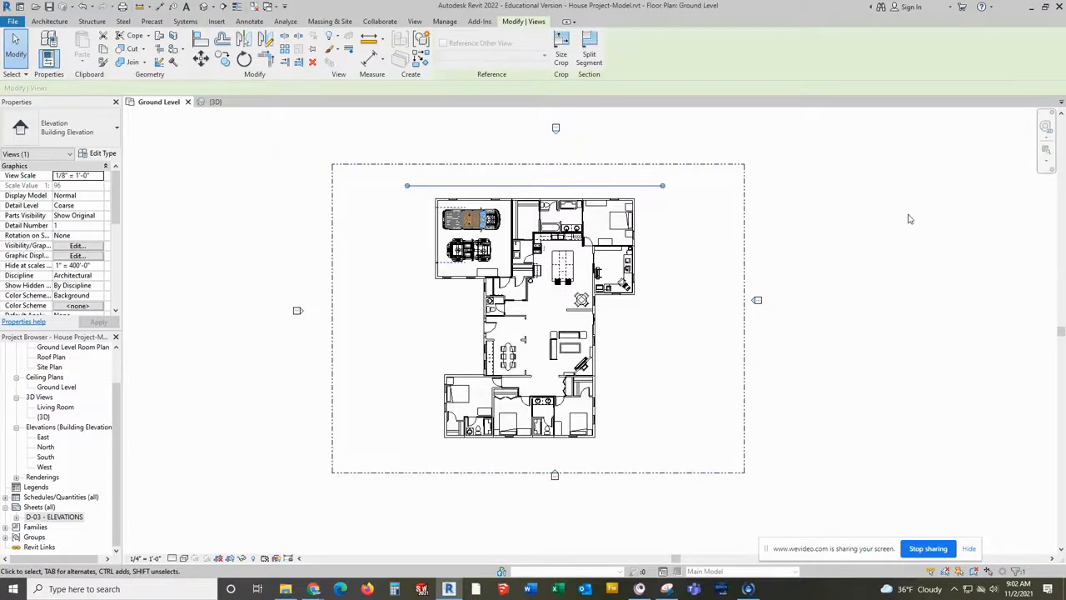
key("Escape")
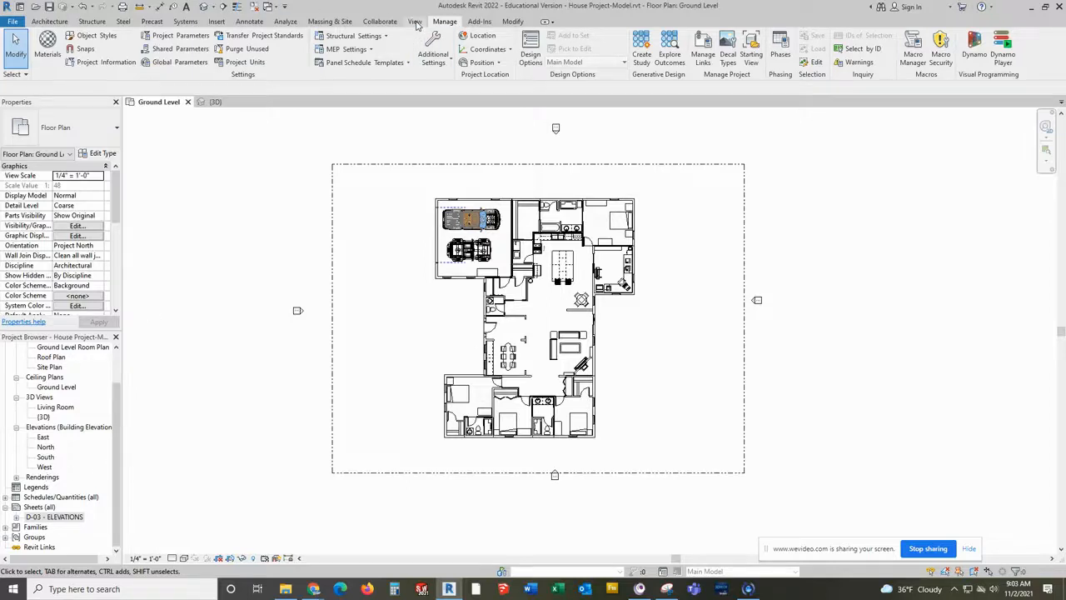
Place building elevations below the lower-left bedroom, facing that bedroom's north wall, and facing the garage's south wall
left_click(415, 22)
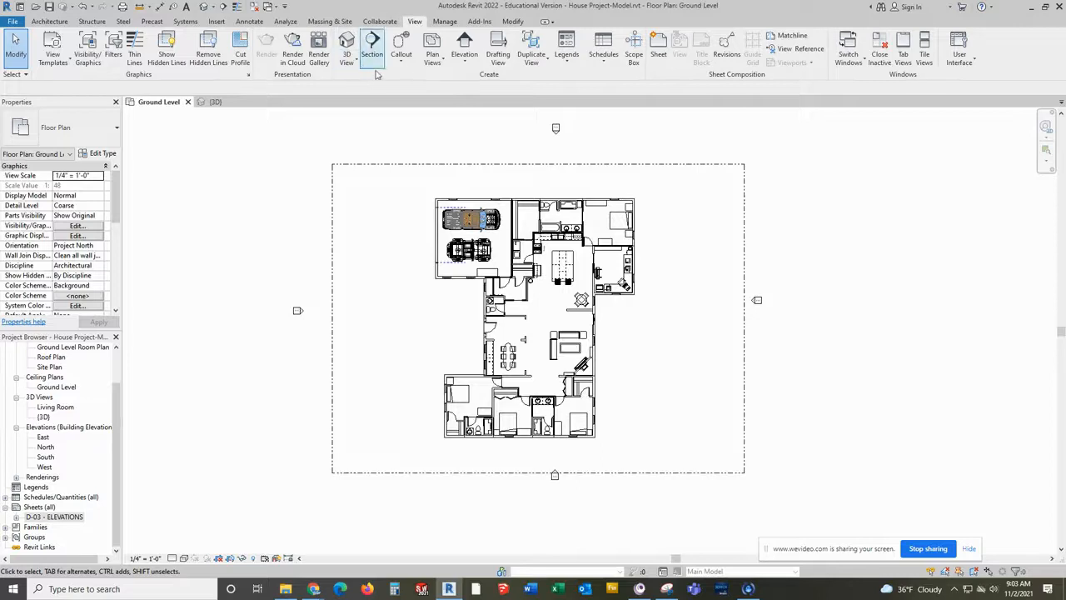
left_click(467, 46)
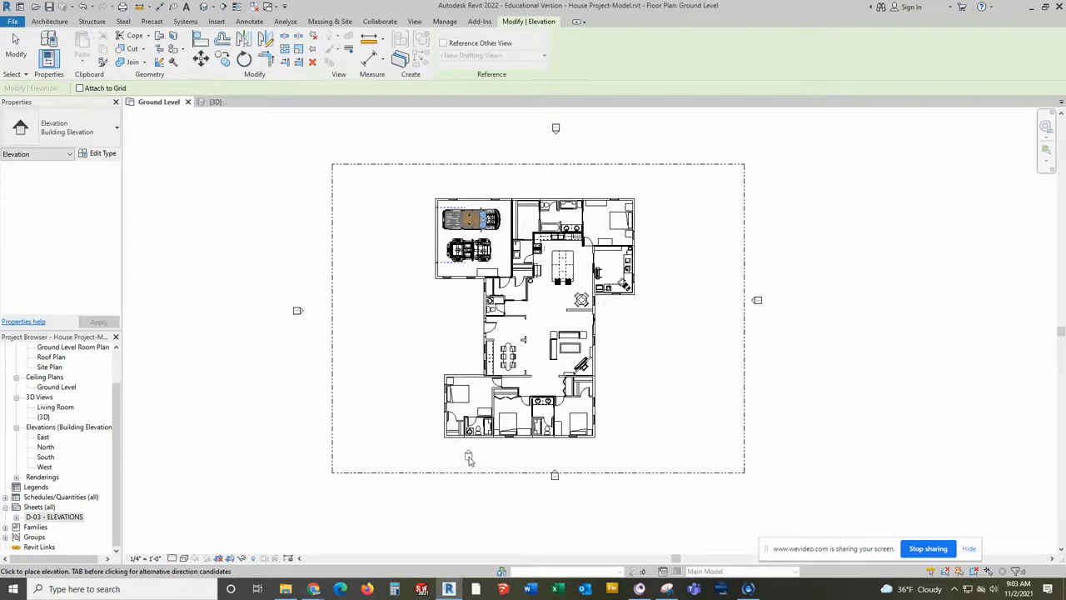
left_click(468, 458)
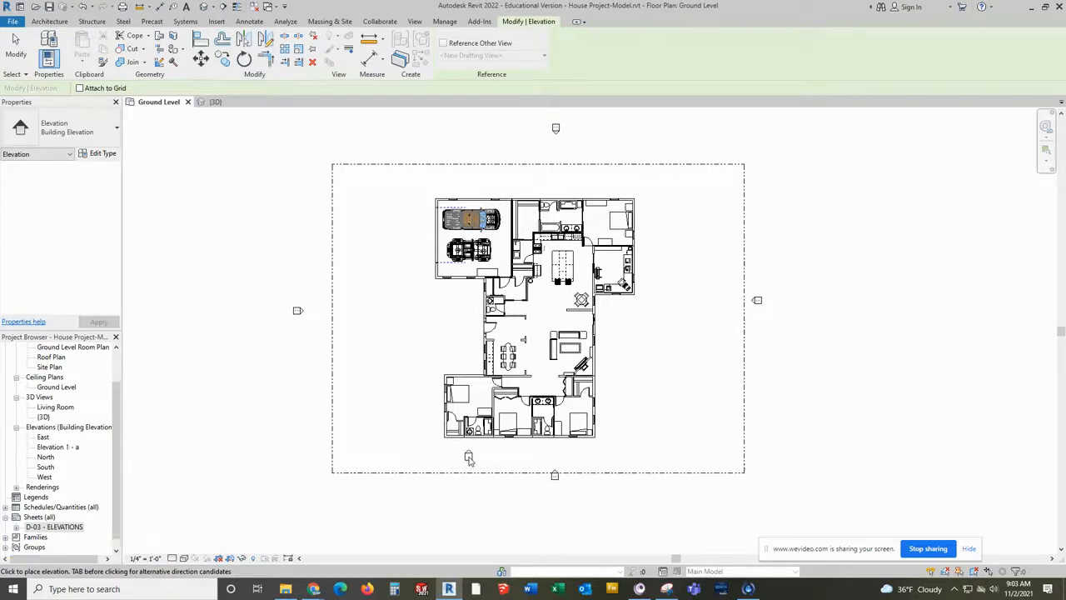
left_click(464, 364)
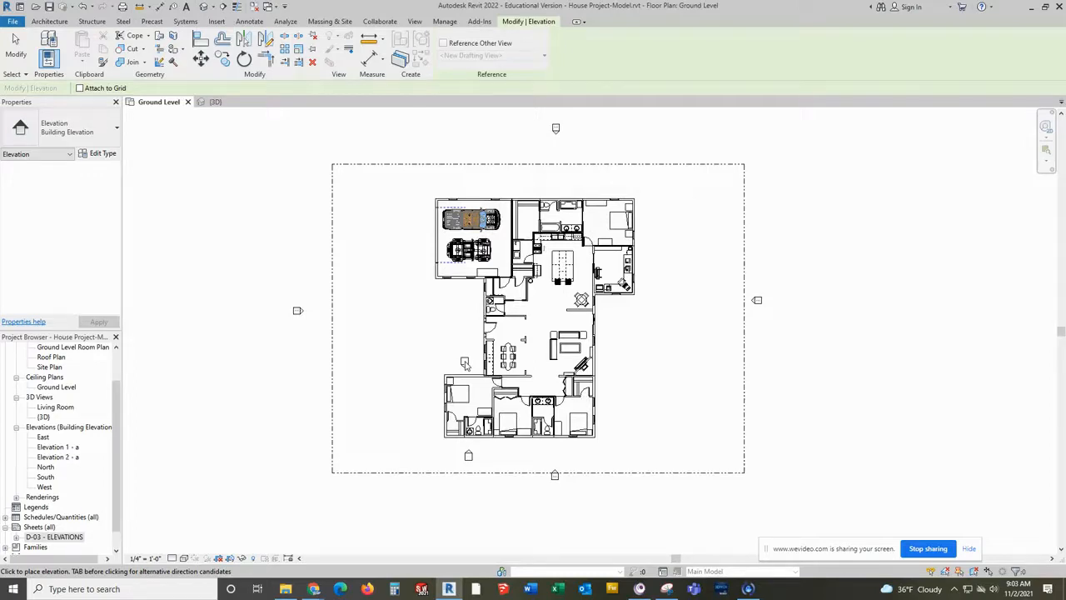
left_click(459, 297)
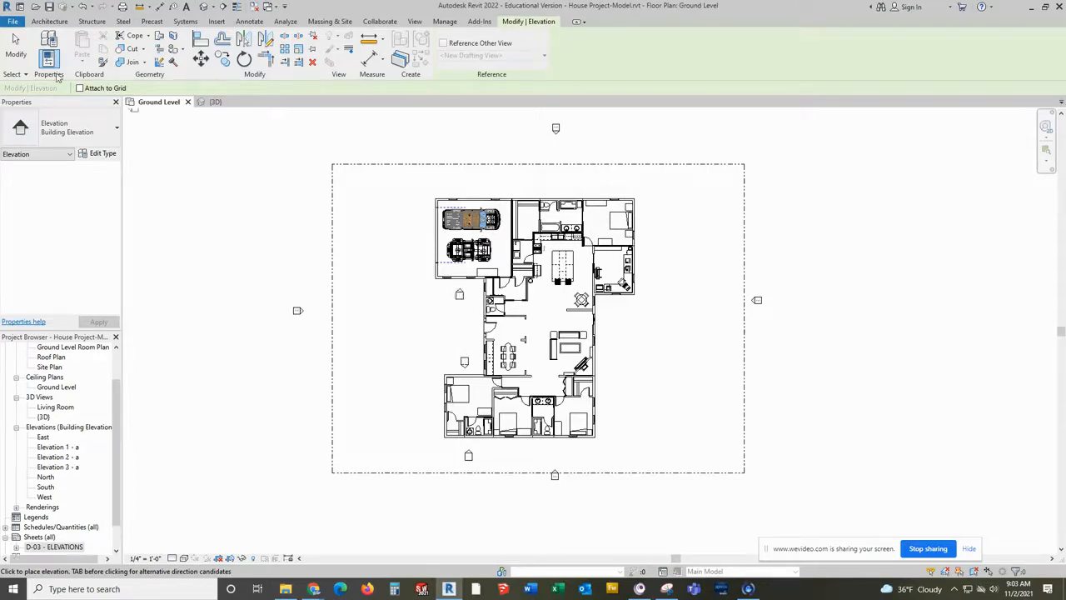
left_click(25, 60)
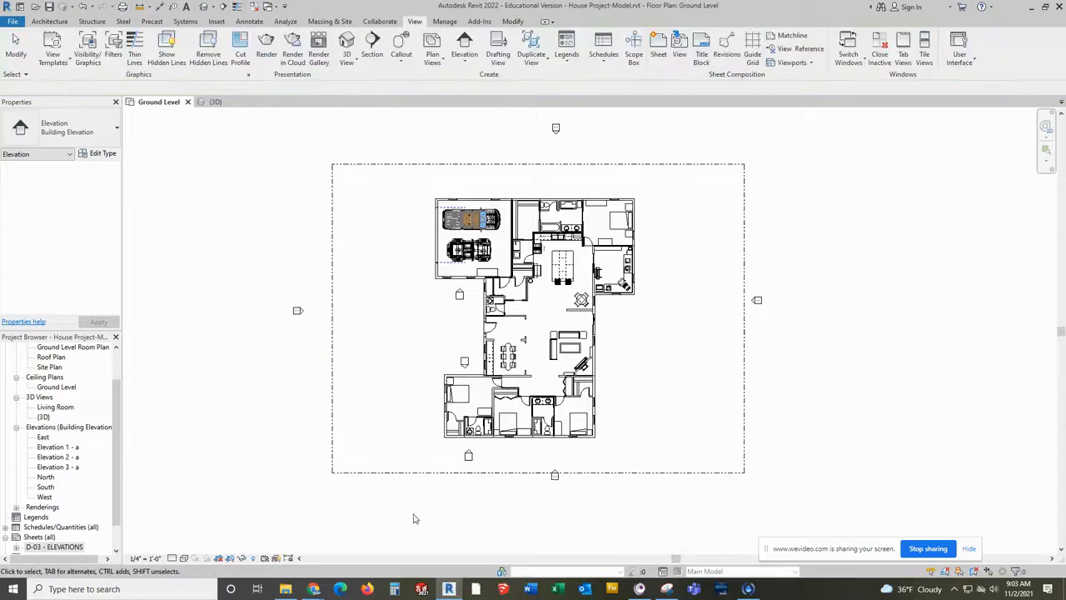
Delete the extra elevation marker below the lower-left bedroom together with its Elevation 1 - a view
left_click(468, 458)
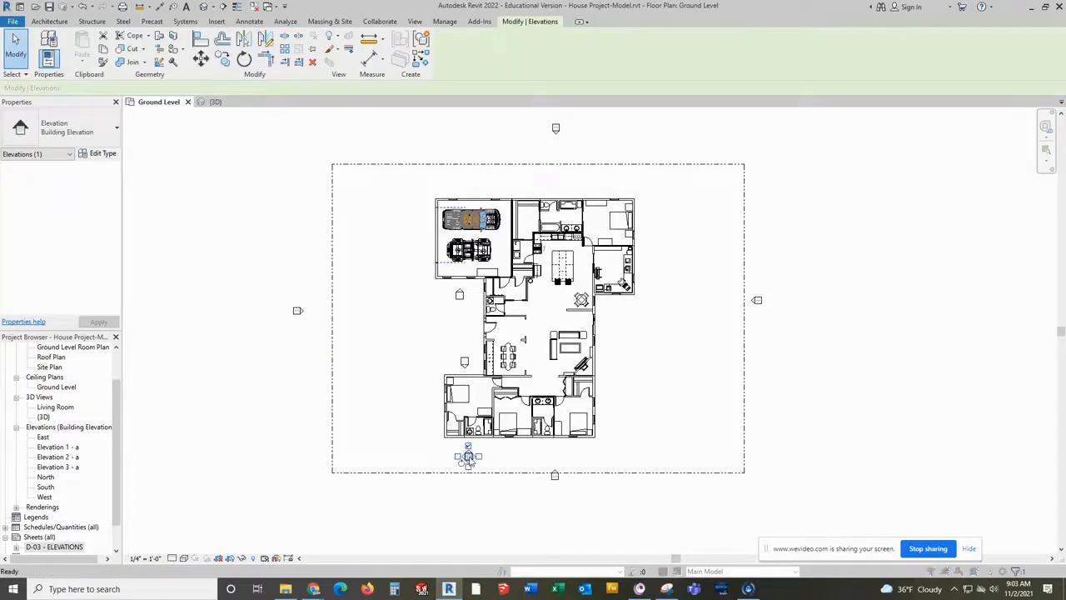
key("Delete")
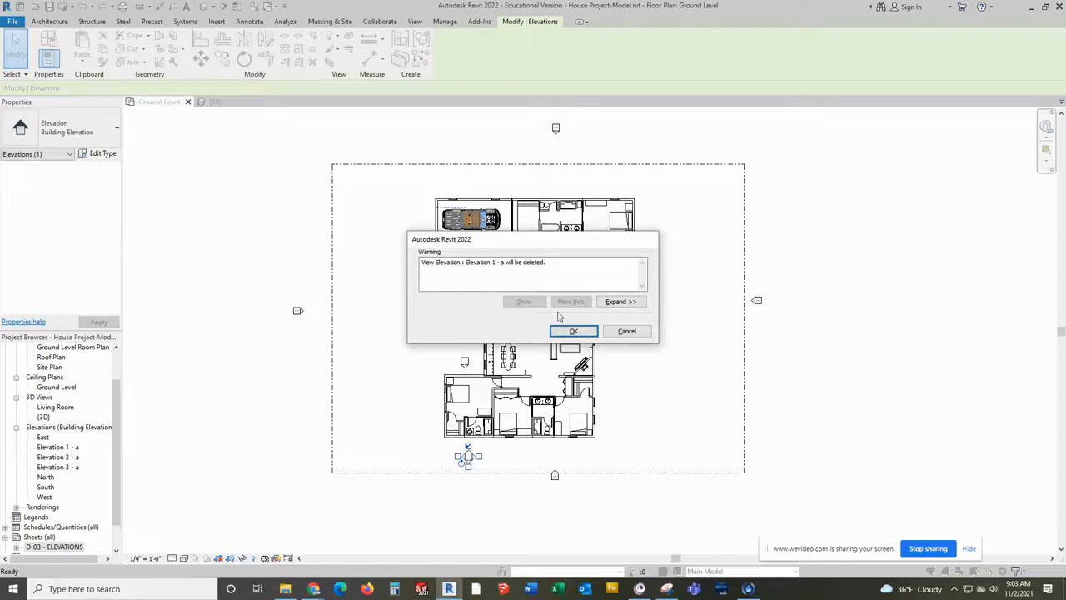
left_click(574, 332)
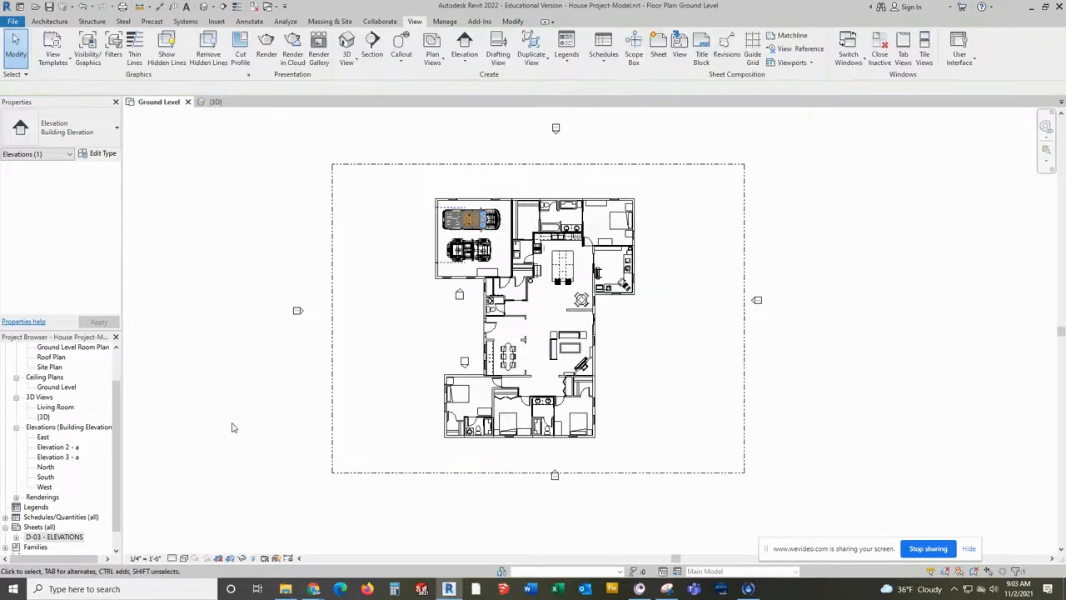
Move the view line of the bedroom's north wall elevation closer to the wall and shorten it to about the wall's width
left_click(59, 457)
left_click(142, 368)
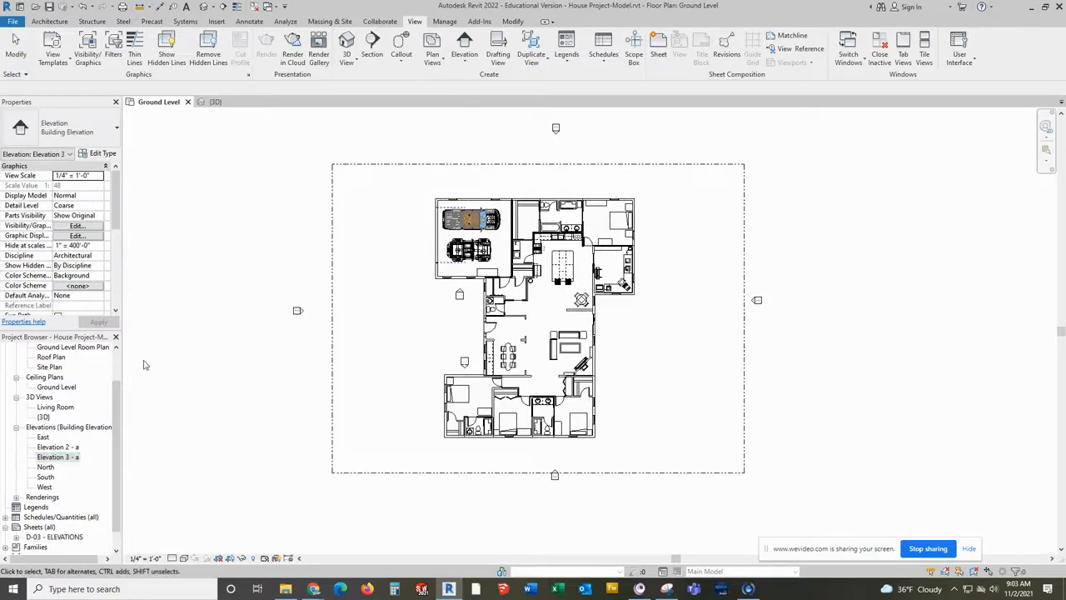
left_click(465, 364)
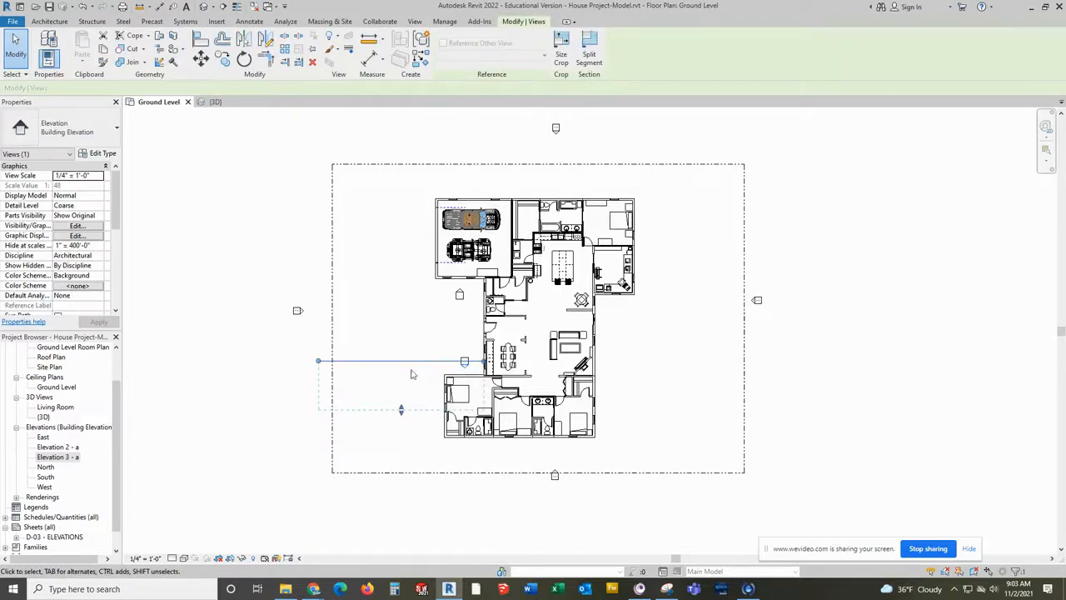
left_click_drag(482, 363, 480, 371)
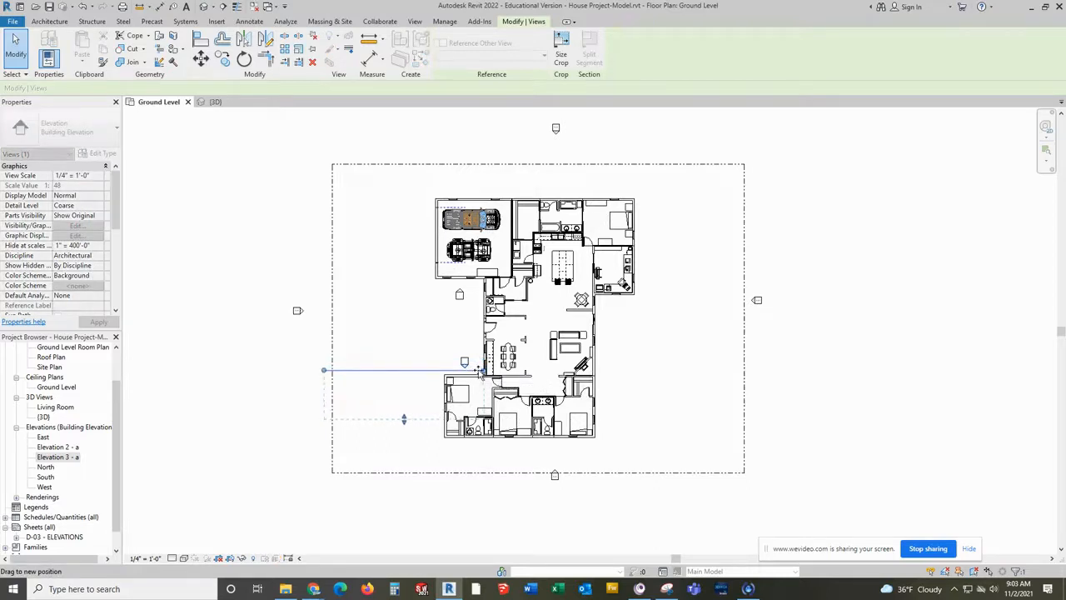
left_click_drag(330, 374, 488, 370)
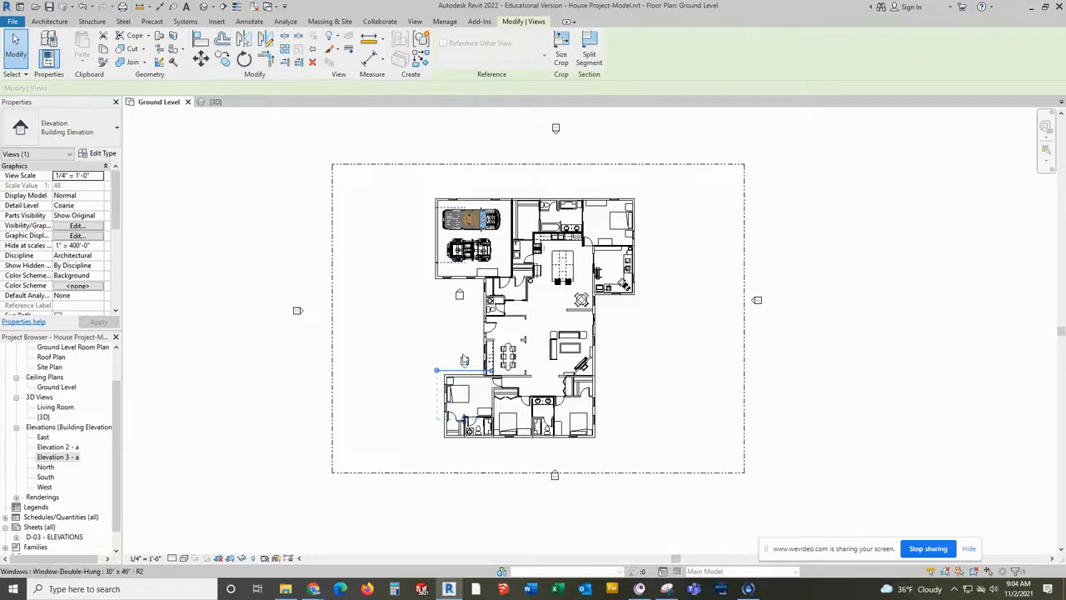
left_click(447, 325)
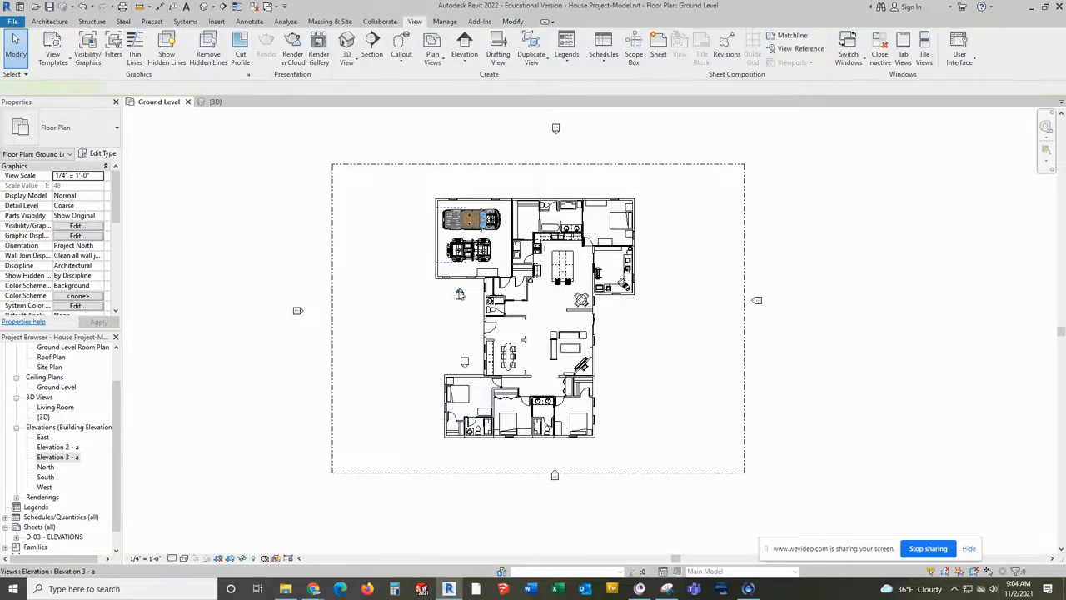
Shorten the view line of the garage's south wall elevation so it runs from just outside the garage to the entry wall
left_click(459, 294)
left_click_drag(316, 295, 431, 294)
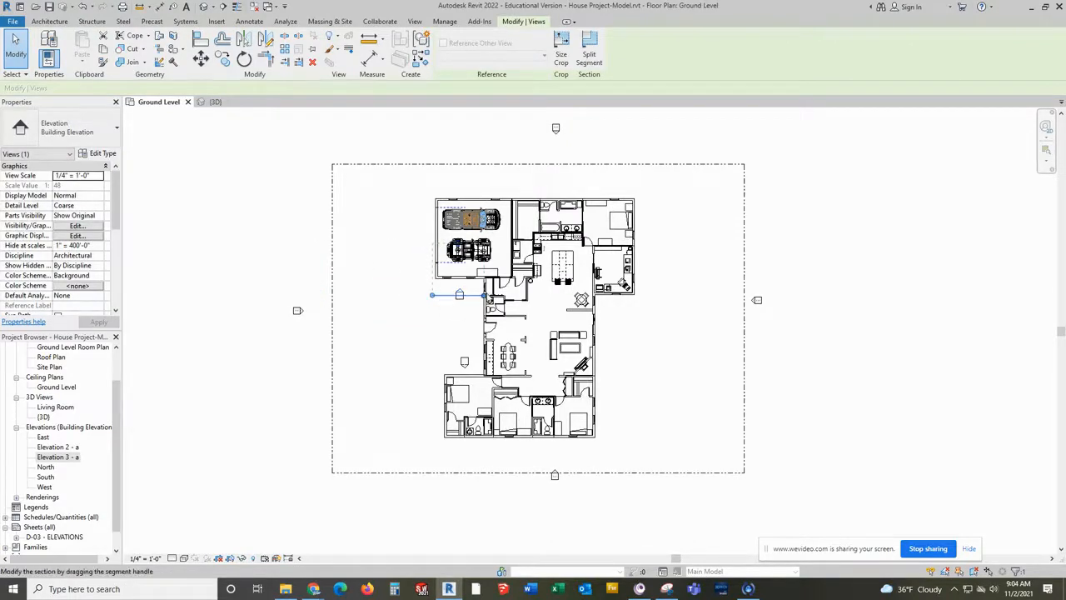
left_click(431, 294)
key("Escape")
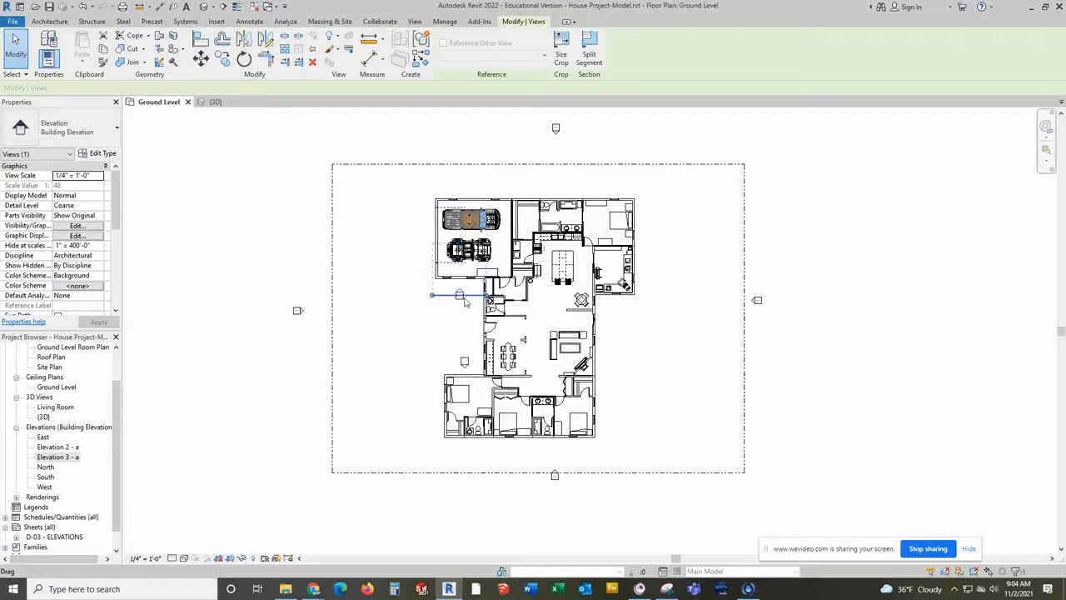
left_click(289, 388)
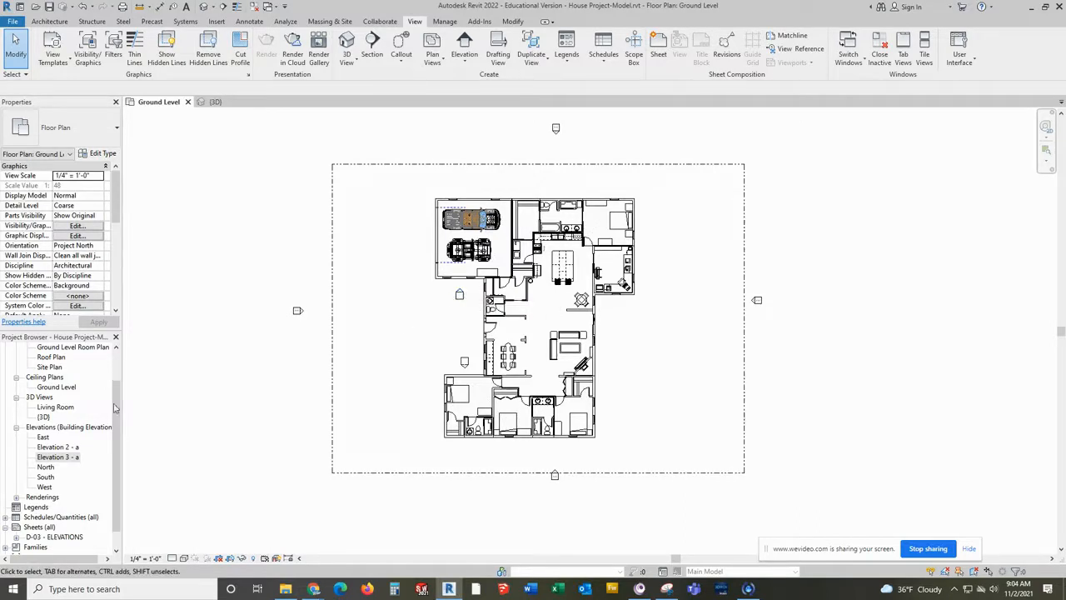
Open the Elevation 3 - a view, rename it Wall 1, and check it against the marked-up floor plan in Snipping Tool
left_click(52, 457)
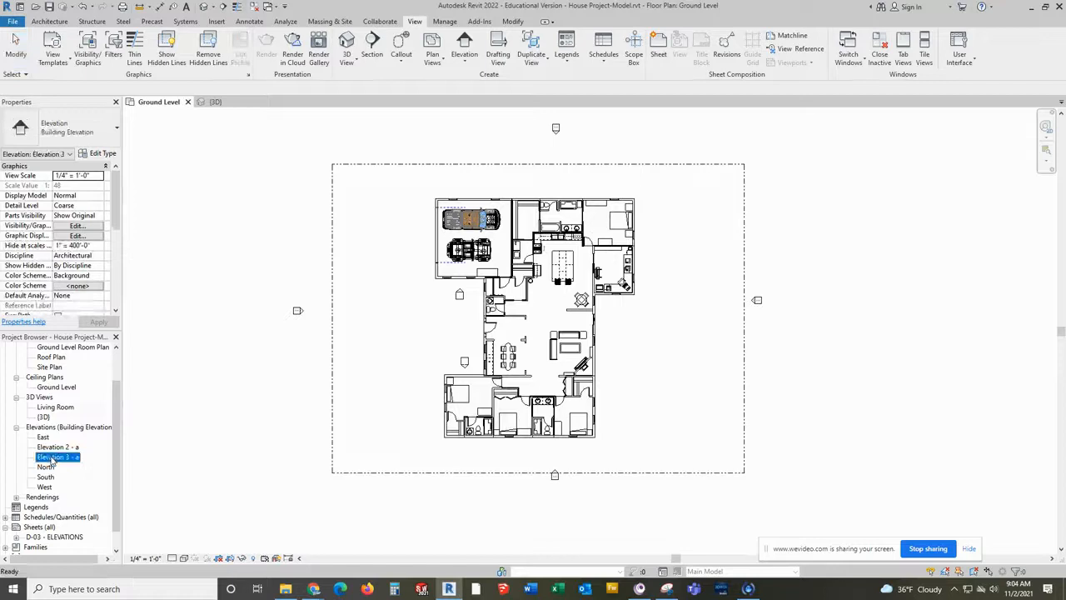
double_click(51, 458)
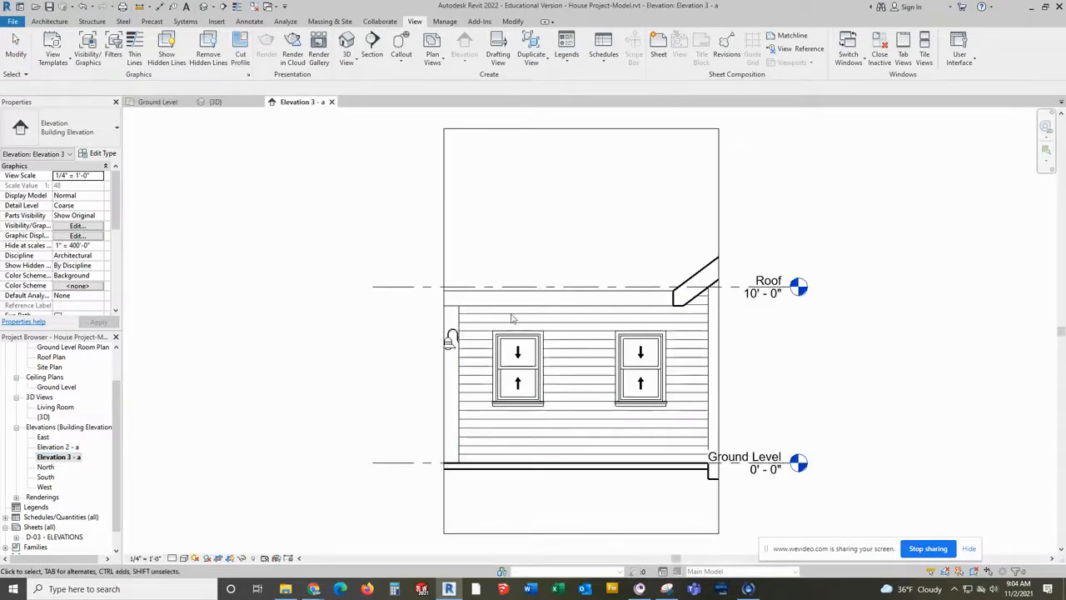
right_click(61, 461)
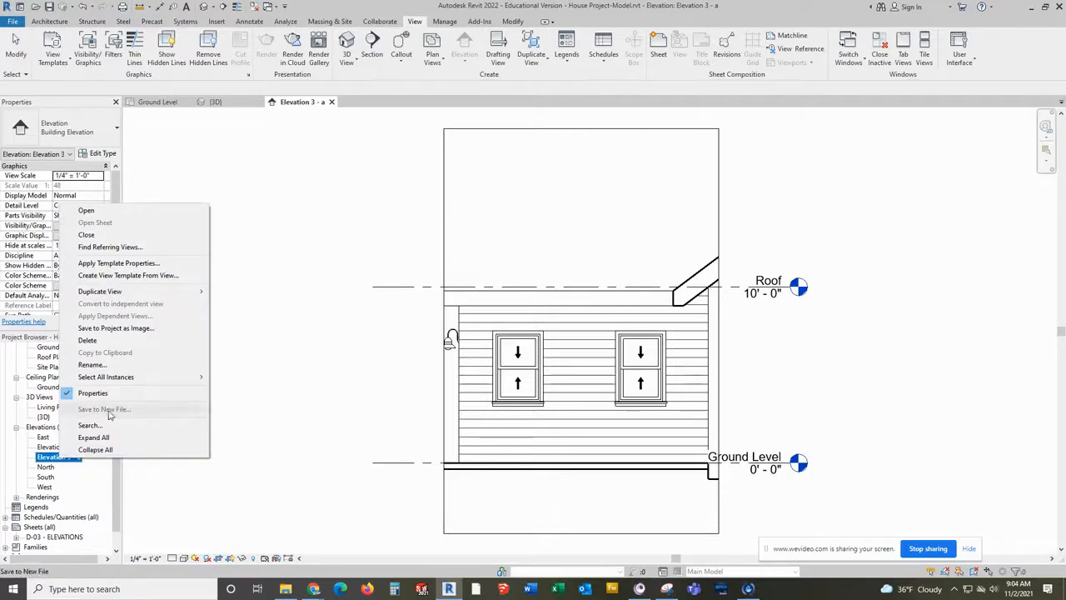
left_click(98, 364)
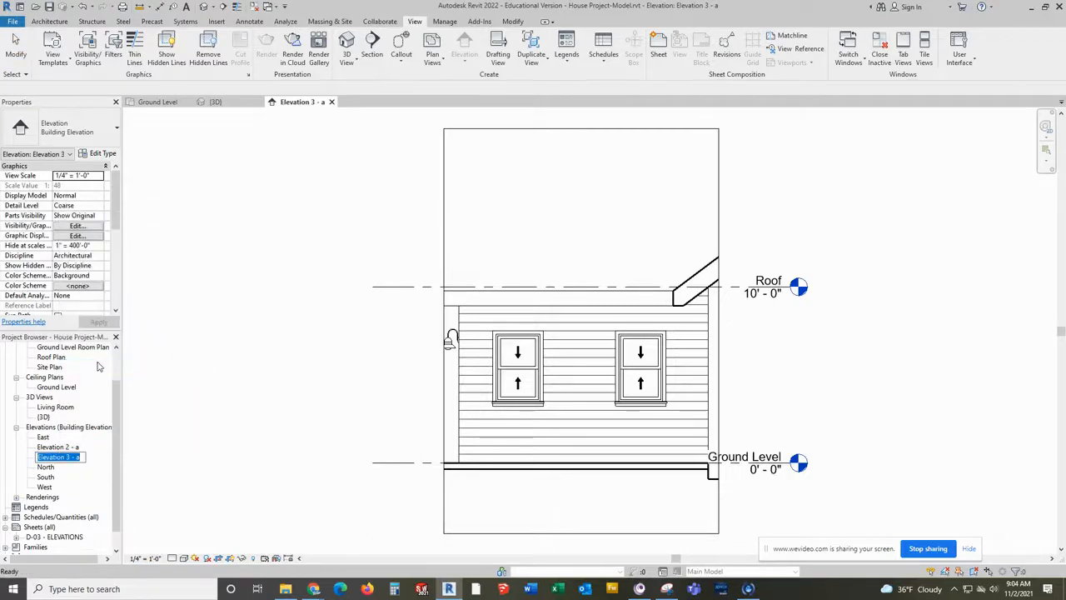
type("Wall 1")
key("Return")
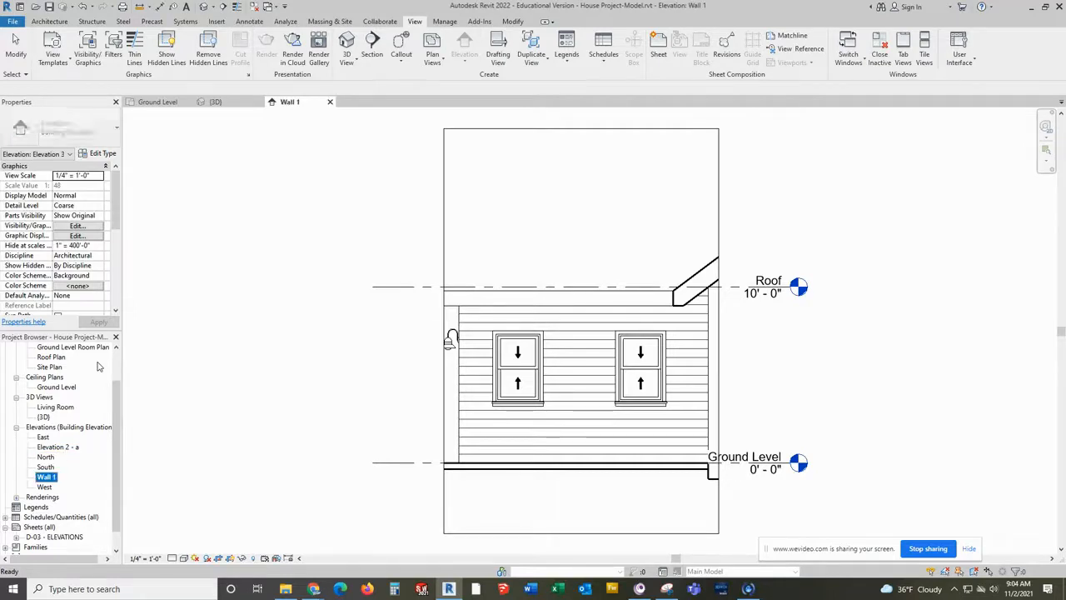
left_click(666, 588)
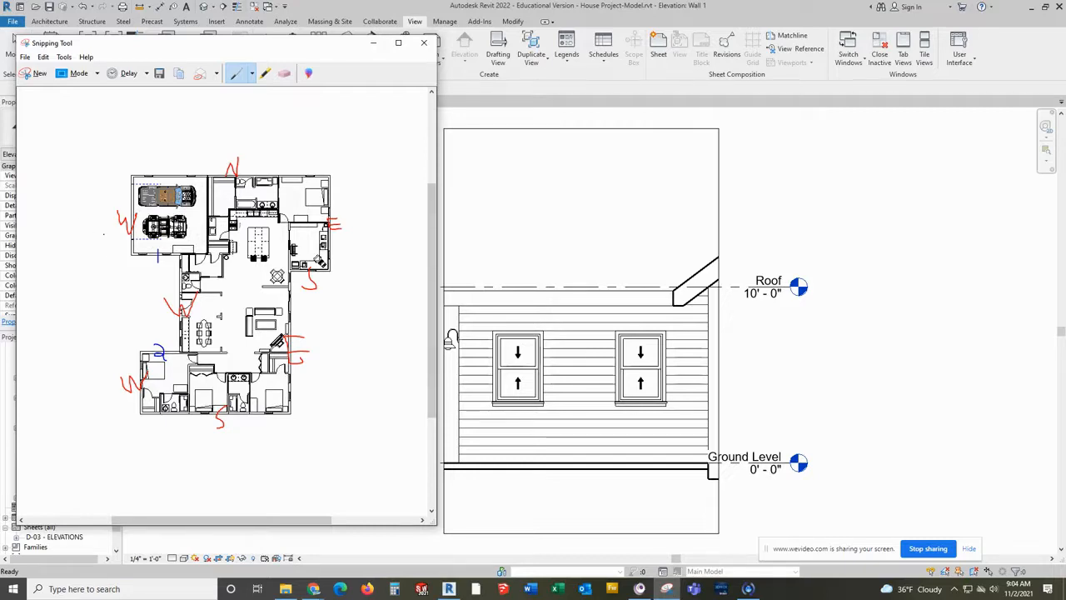
left_click(861, 217)
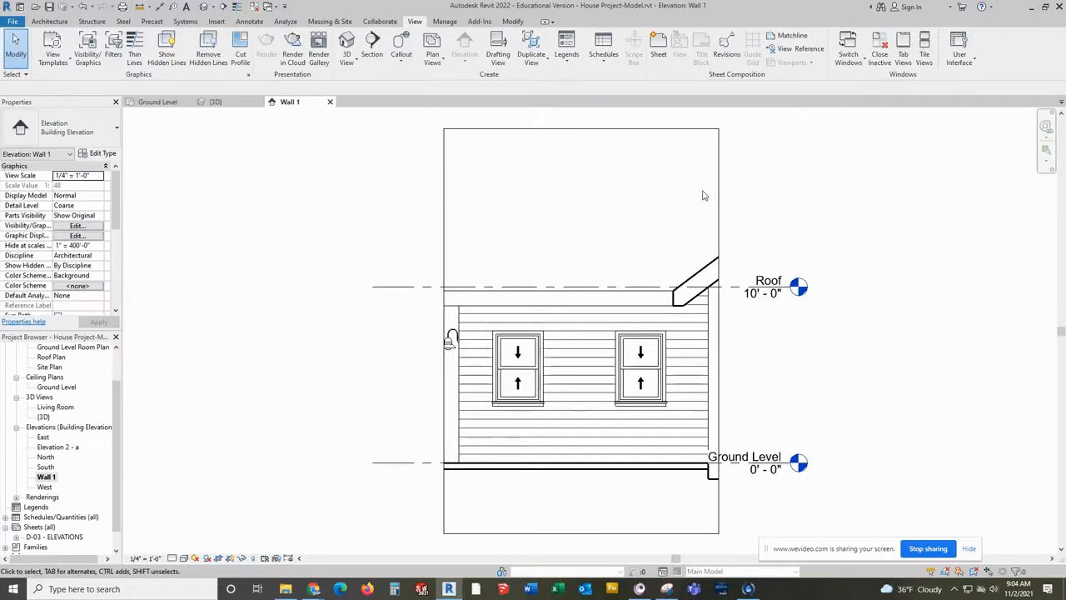
Hide the crop region boundary and the whole levels category in the Wall 1 elevation
left_click(229, 560)
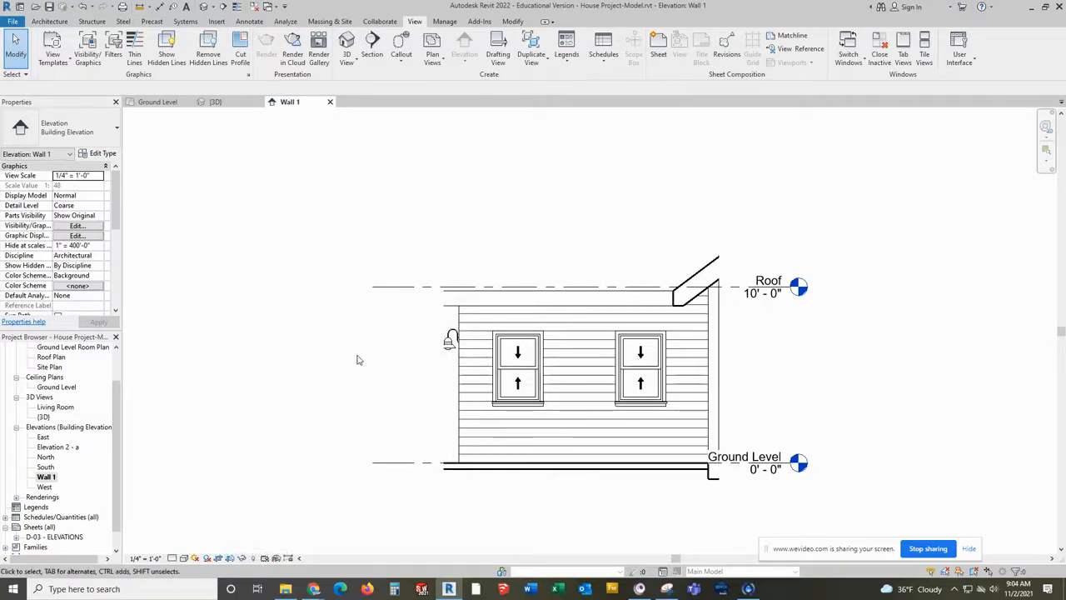
right_click(389, 289)
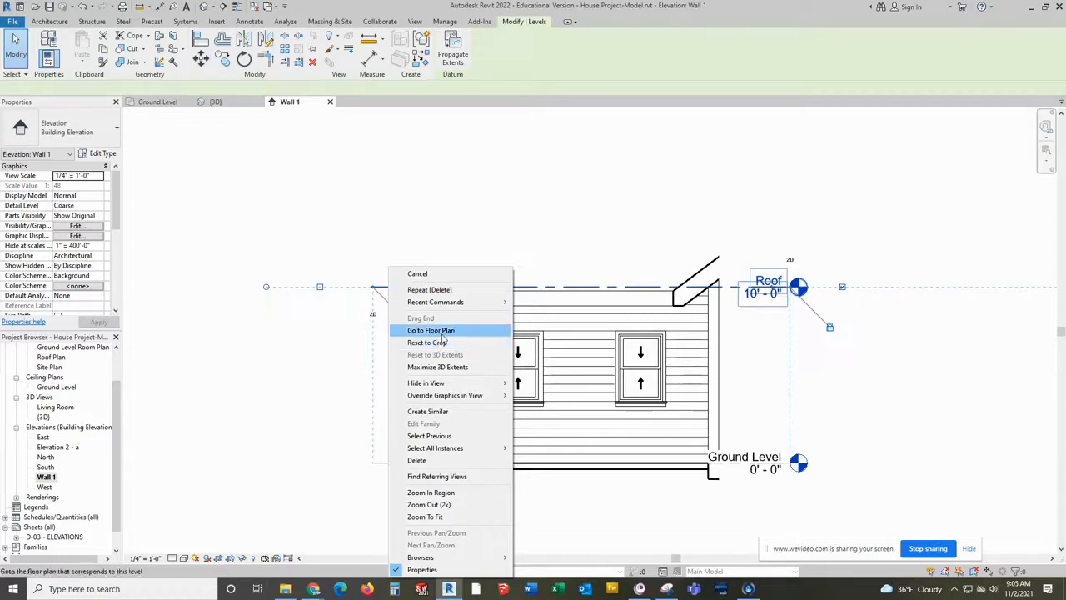
mouse_move(445, 384)
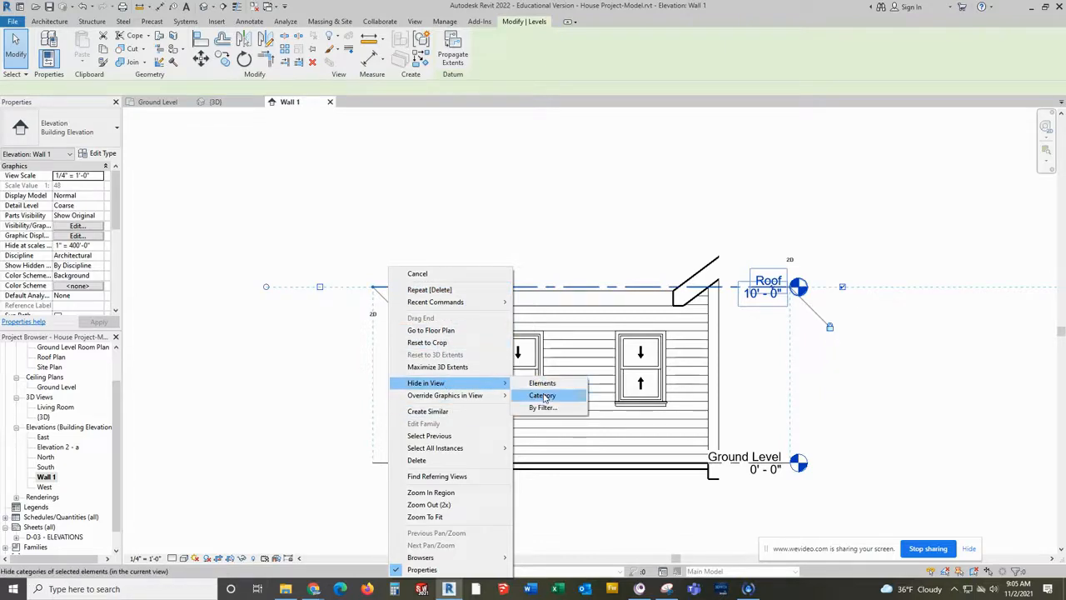
left_click(537, 394)
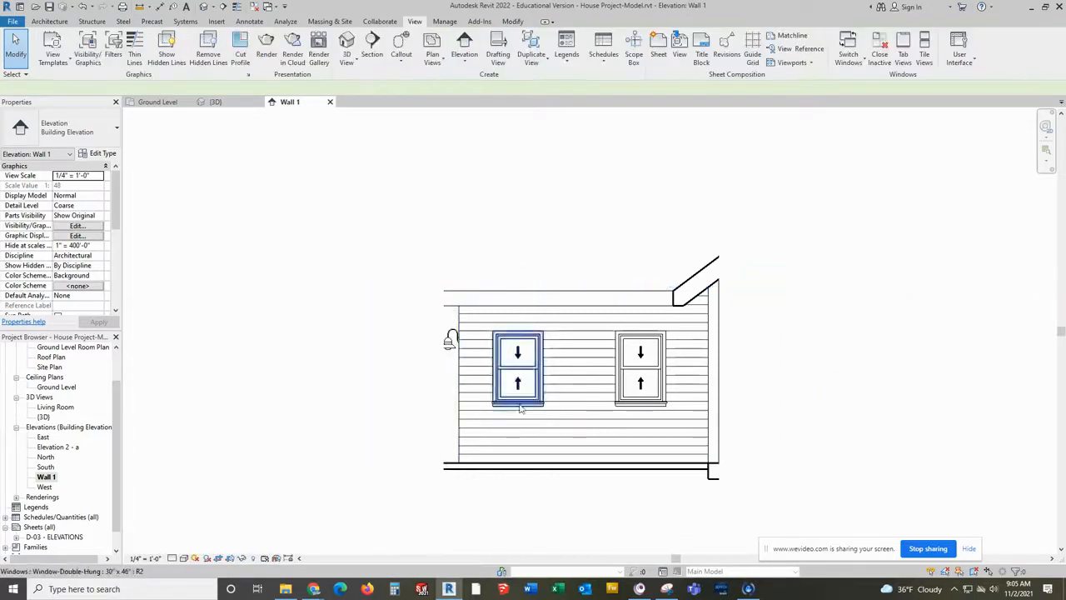
Hide the wall-mounted light fixture element and the entire roof category in the Wall 1 elevation
right_click(447, 345)
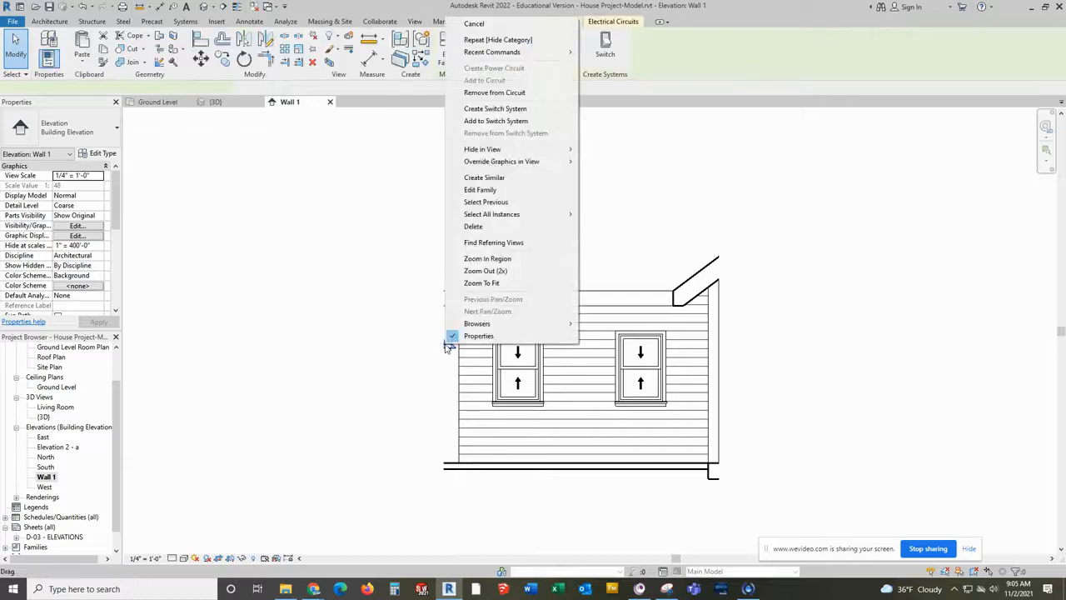
mouse_move(482, 151)
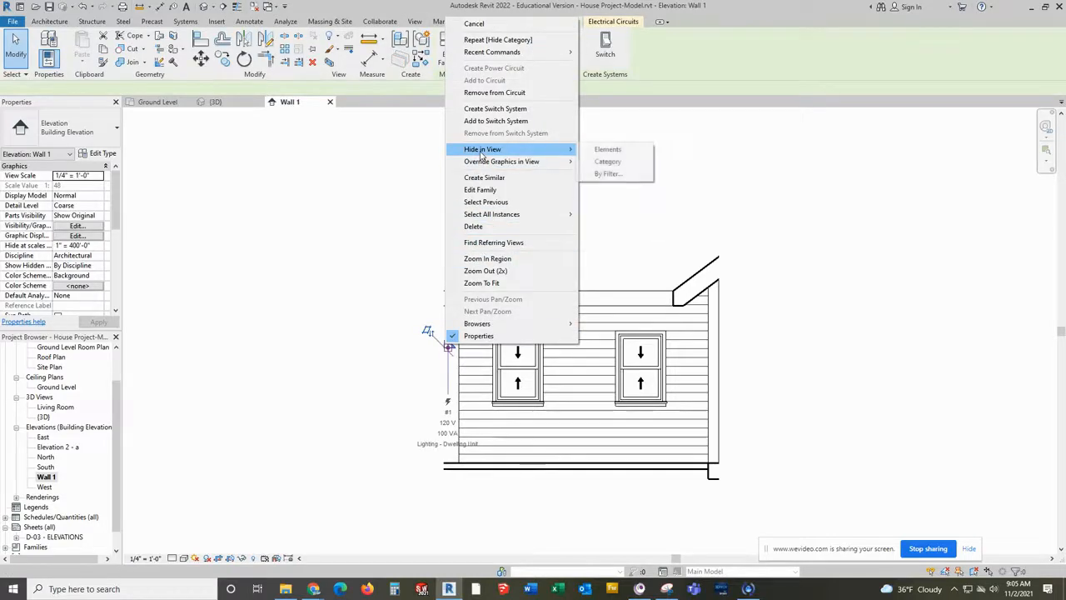
left_click(606, 148)
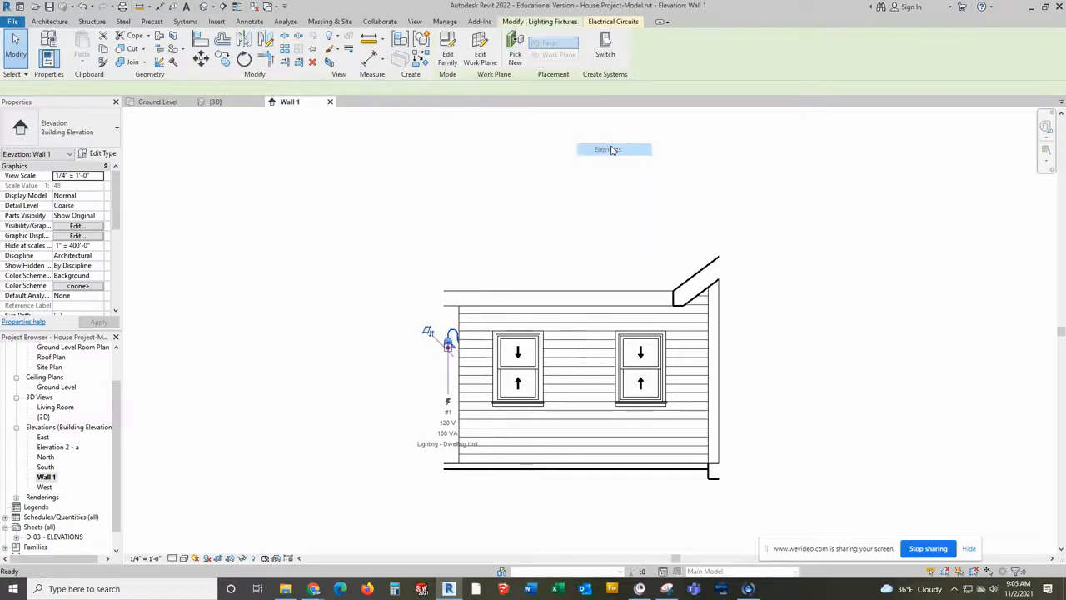
right_click(702, 274)
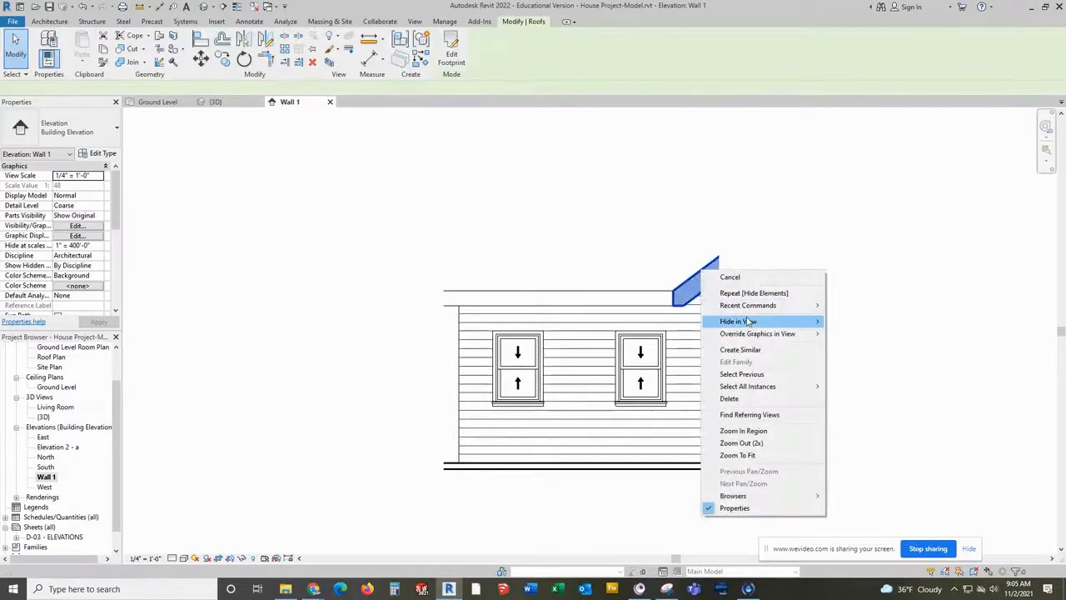
mouse_move(783, 325)
left_click(856, 334)
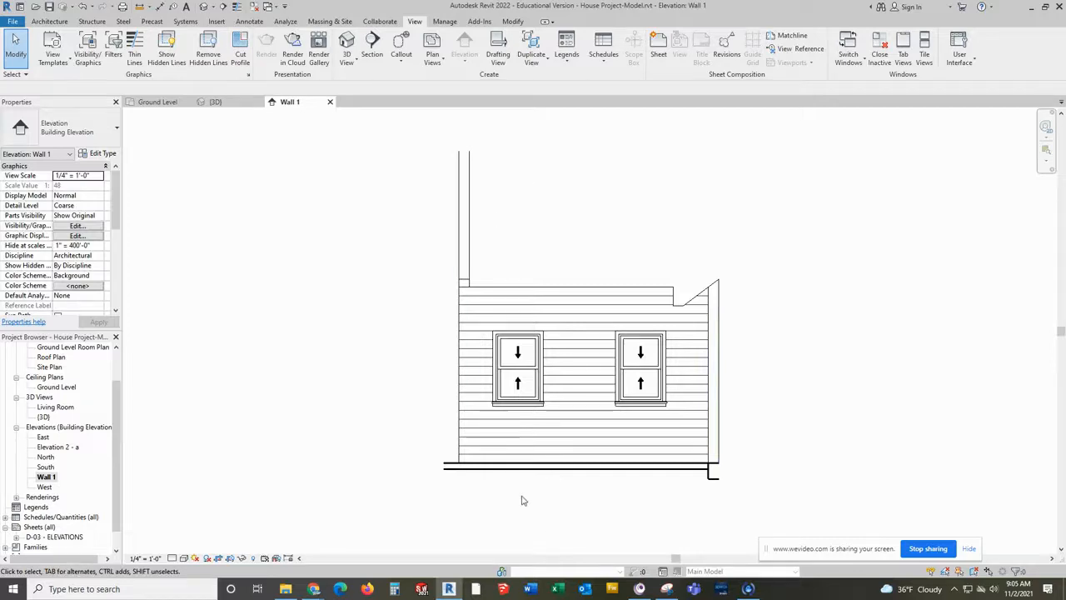
Hide the floor category in the Wall 1 elevation and close that view
right_click(453, 473)
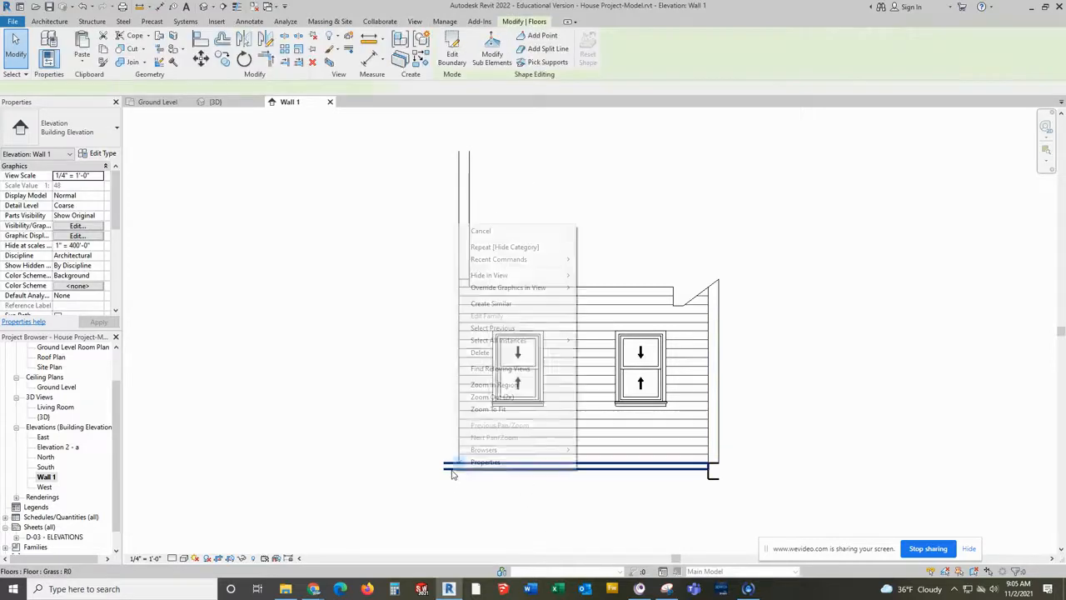
mouse_move(499, 274)
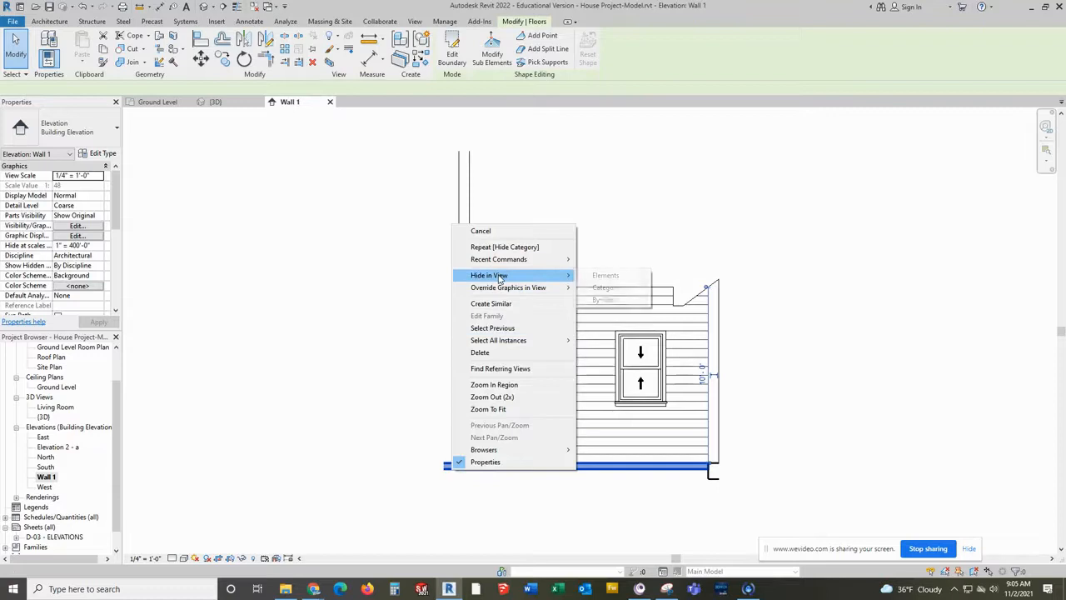
left_click(605, 287)
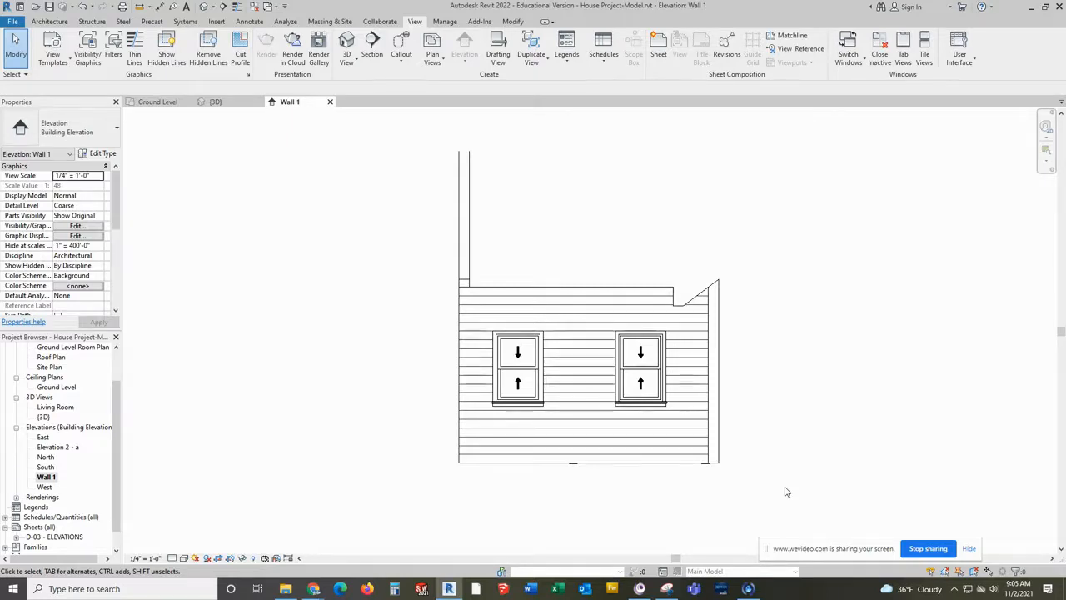
left_click(329, 101)
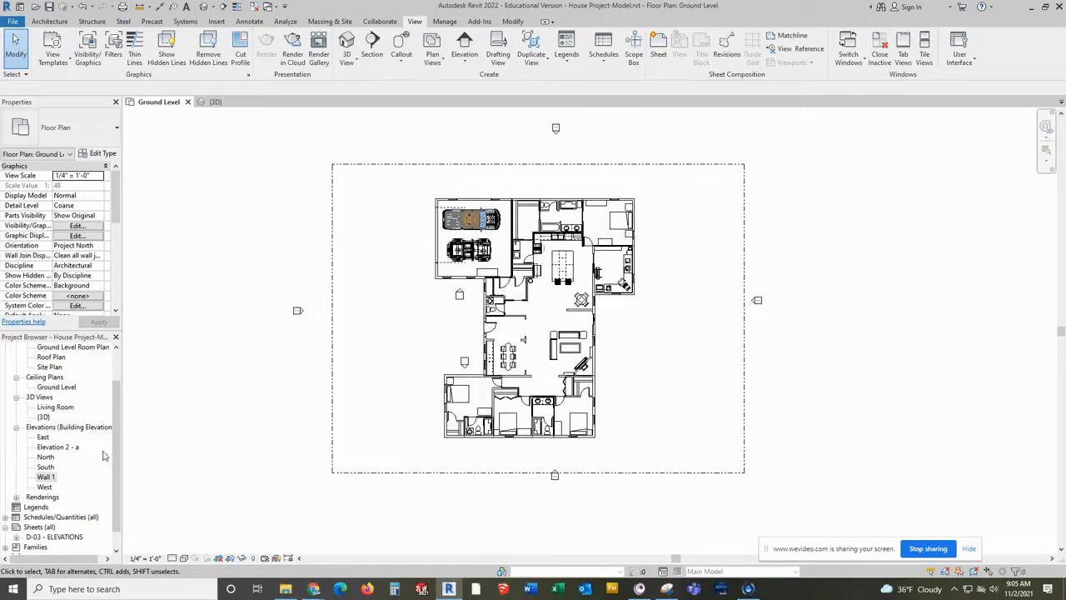
Rename the Elevation 2 - a view as Wall 2
left_click(56, 448)
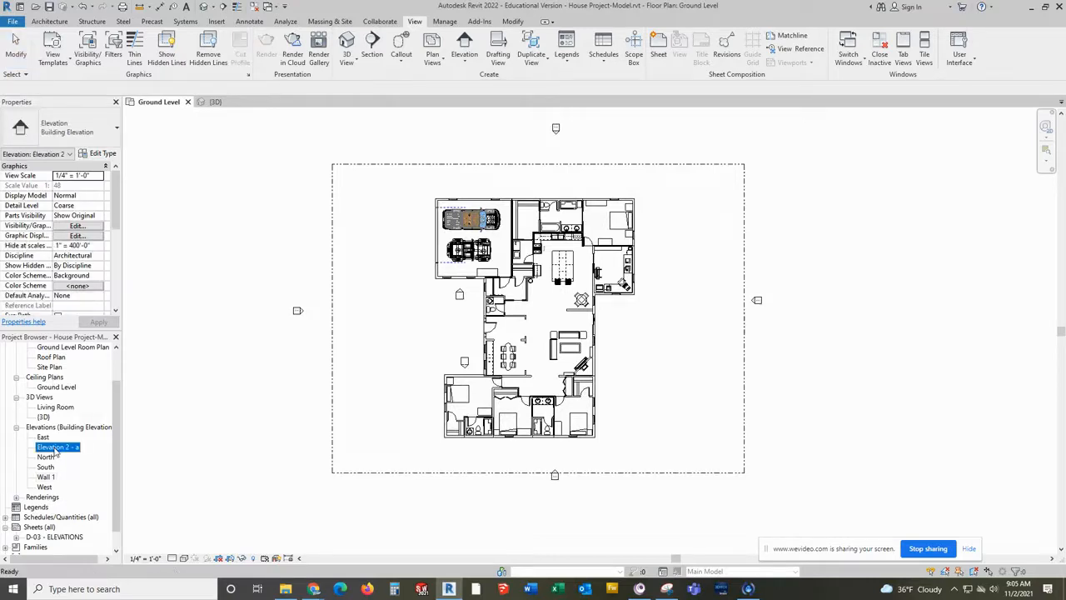
left_click(55, 448)
type("Wall 2")
key("Return")
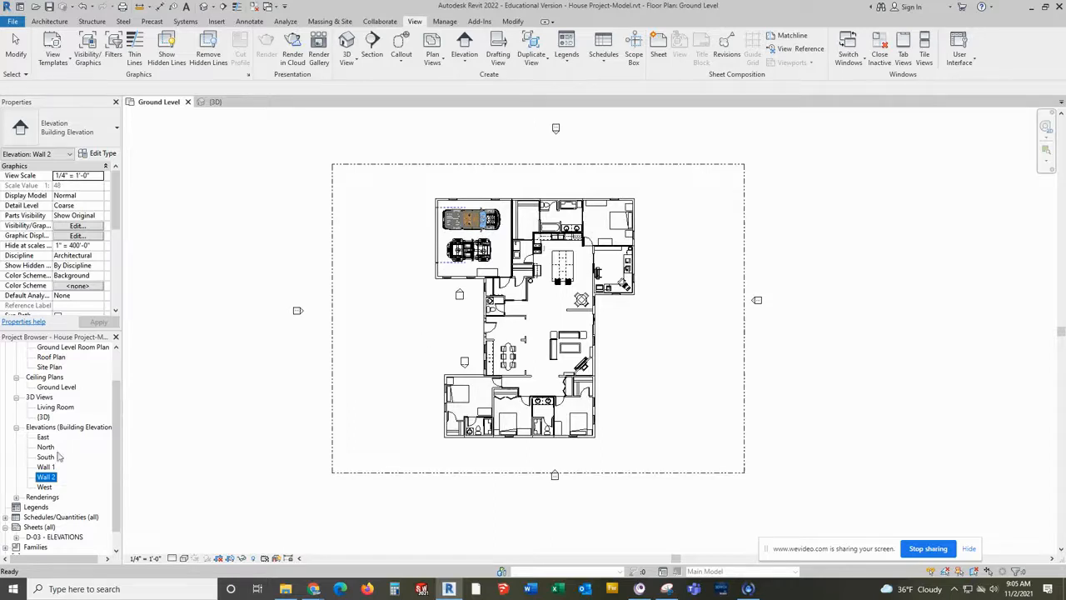
left_click(208, 434)
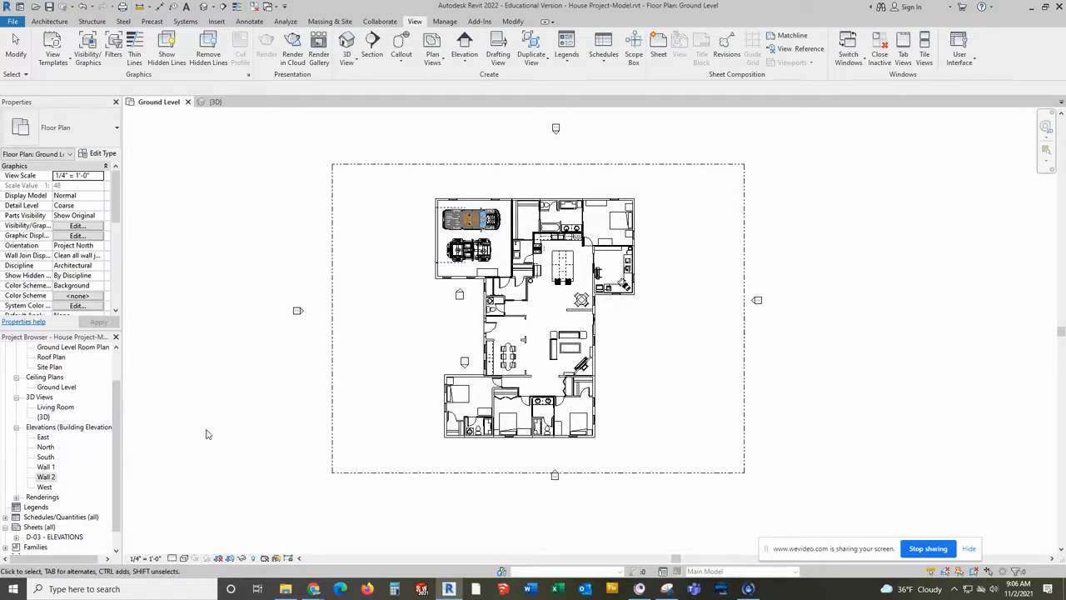
Open the East elevation and hide the whole planting category so no trees cover the house
double_click(44, 439)
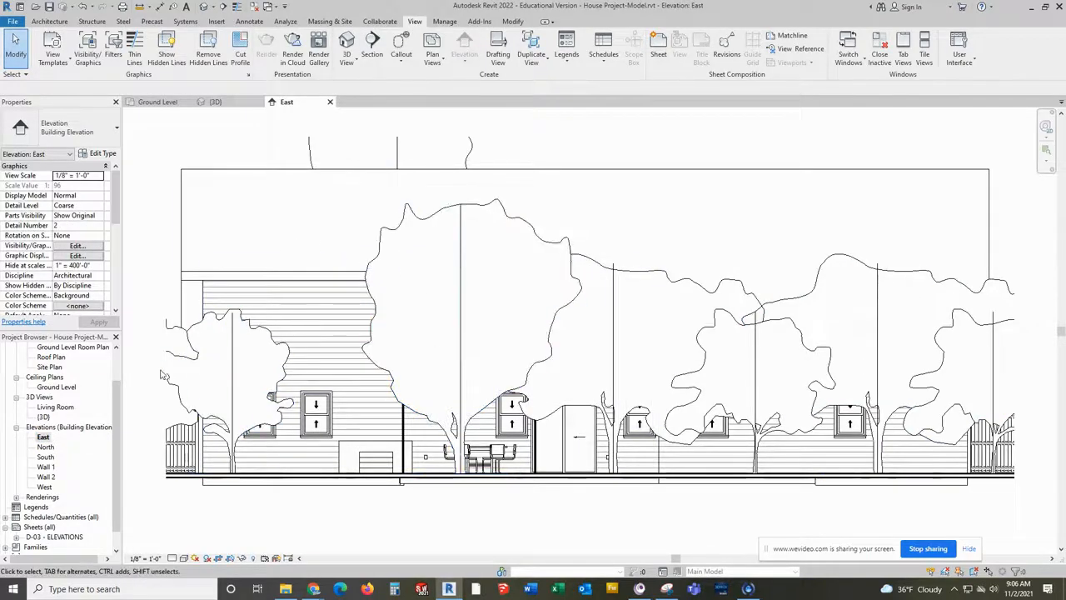
left_click(170, 381)
right_click(171, 381)
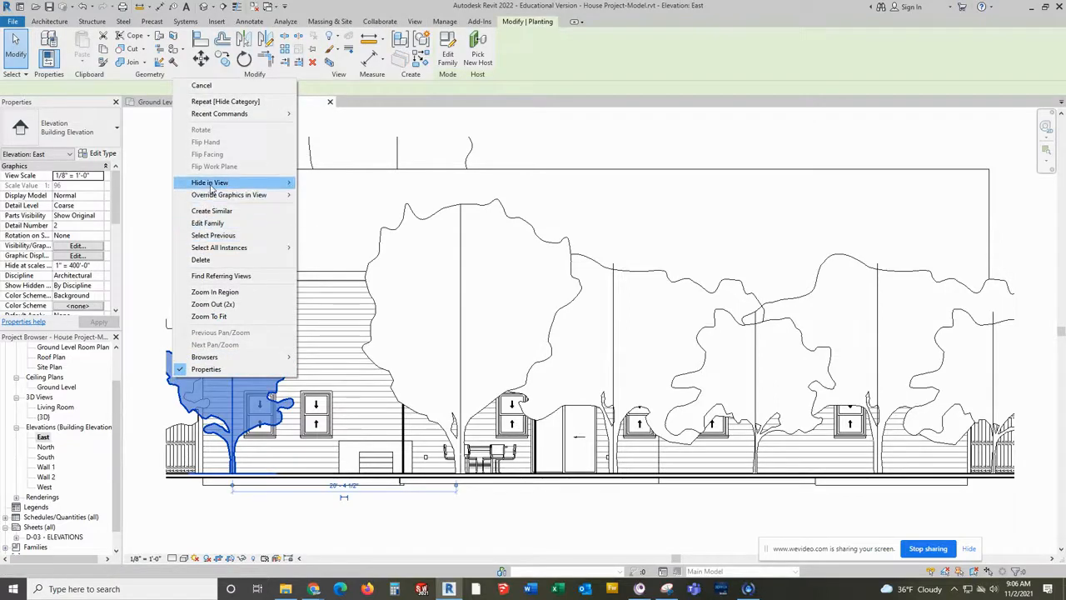
mouse_move(283, 183)
left_click(326, 197)
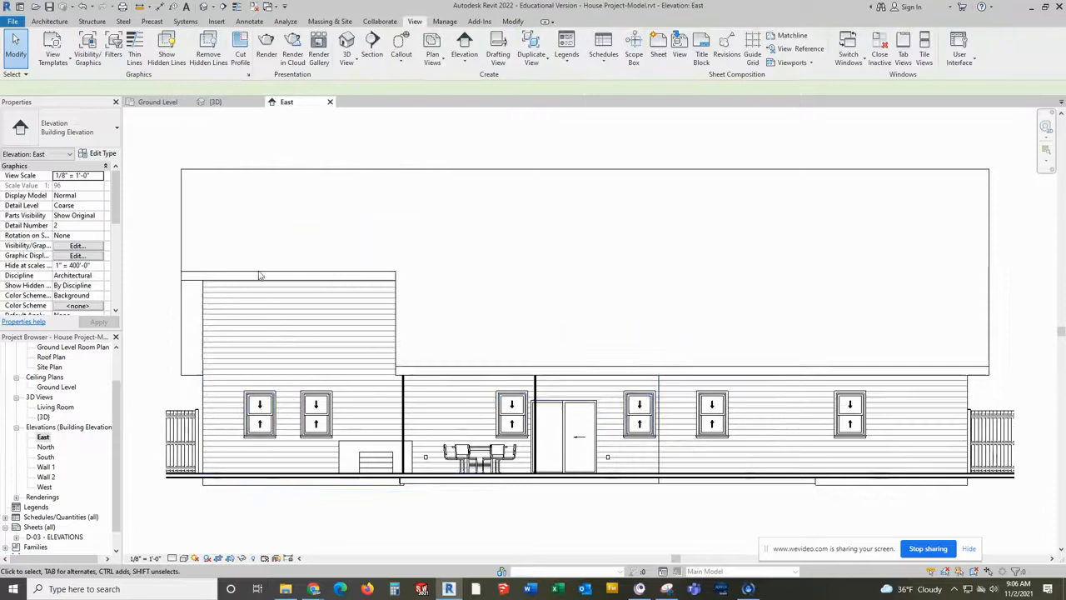
Hide the fence's railing category and the roof category in the East elevation
right_click(182, 443)
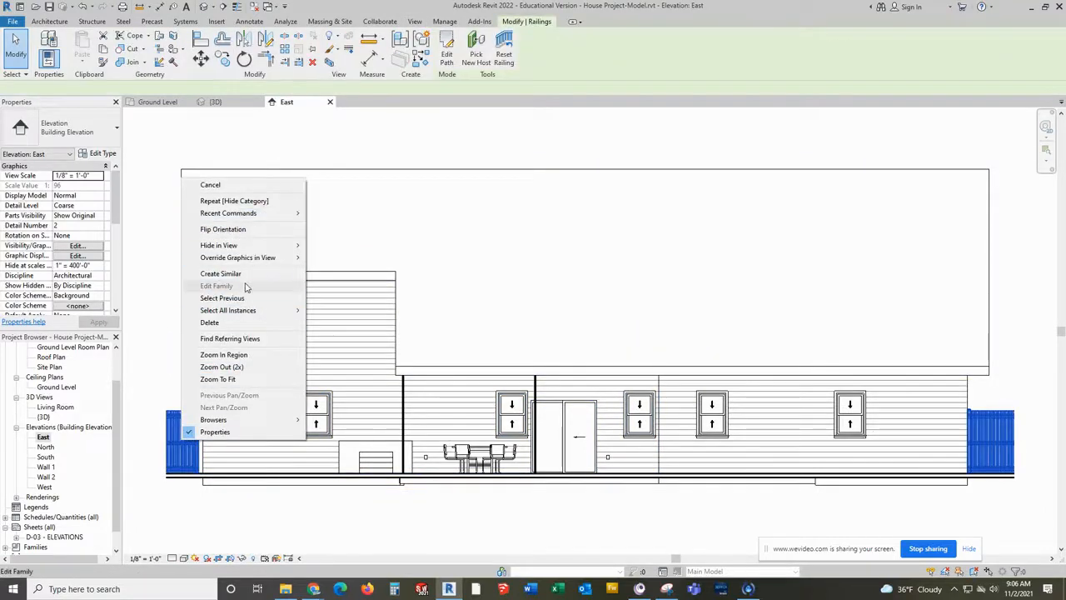
mouse_move(287, 245)
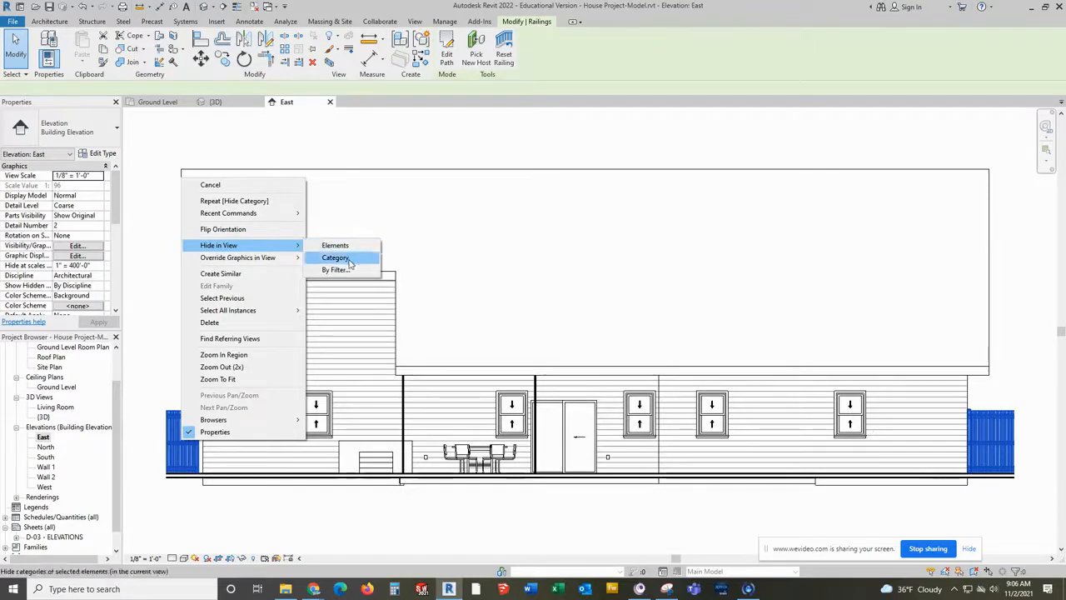
left_click(333, 258)
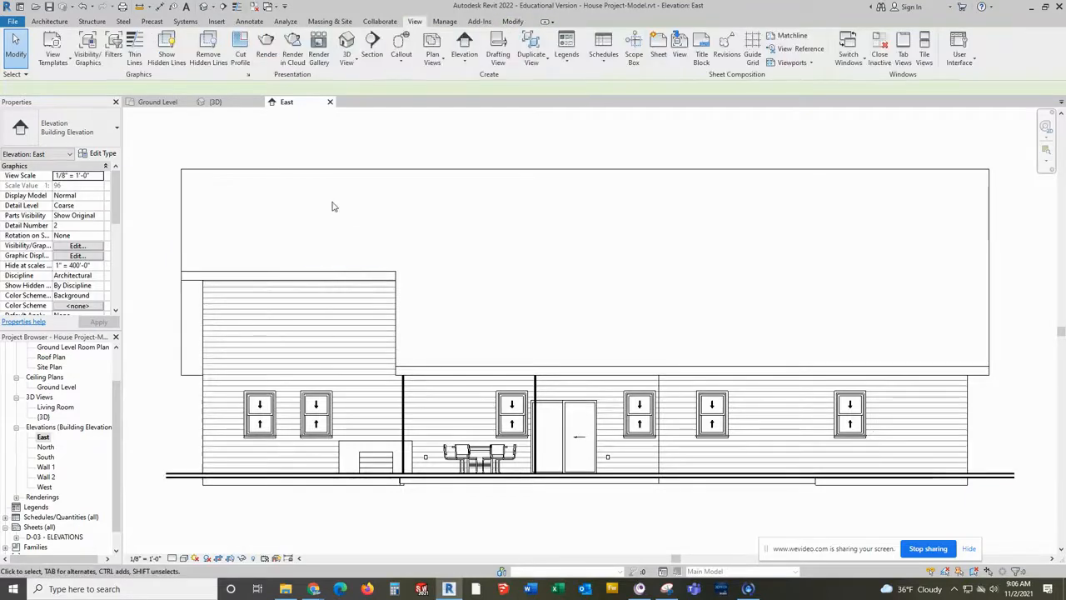
right_click(185, 220)
mouse_move(236, 269)
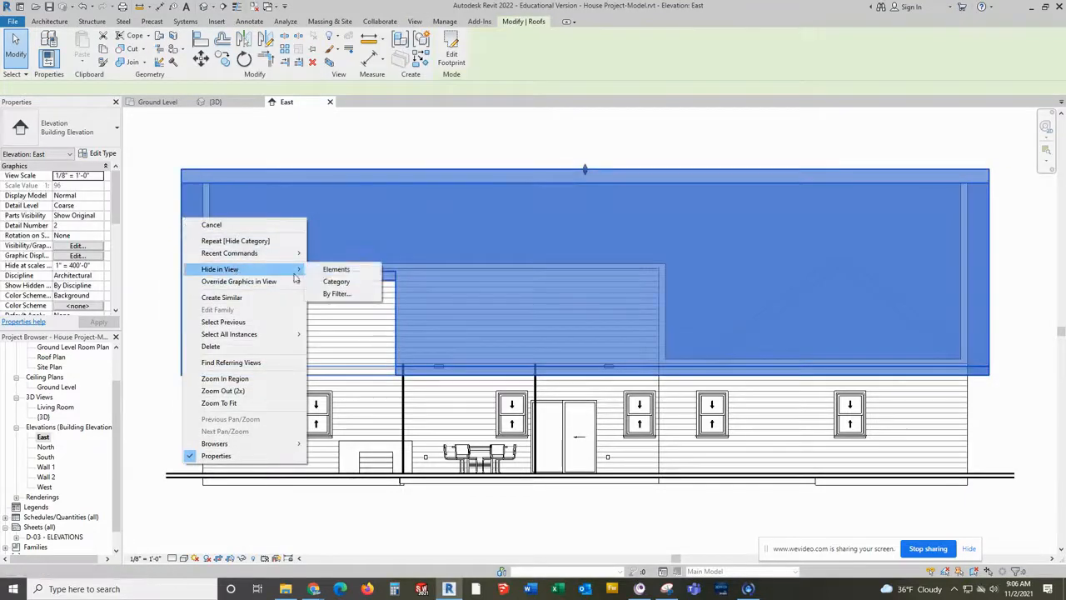
left_click(333, 282)
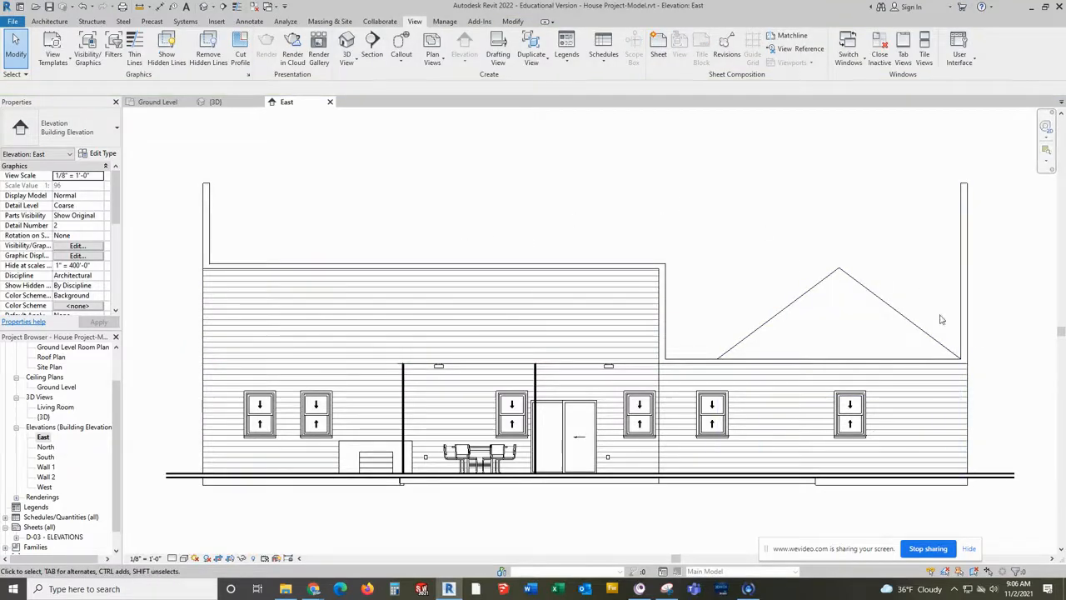
Hide the furniture category of the patio dining set and the hot tub's lighting fixture category in the East elevation
left_click(471, 463)
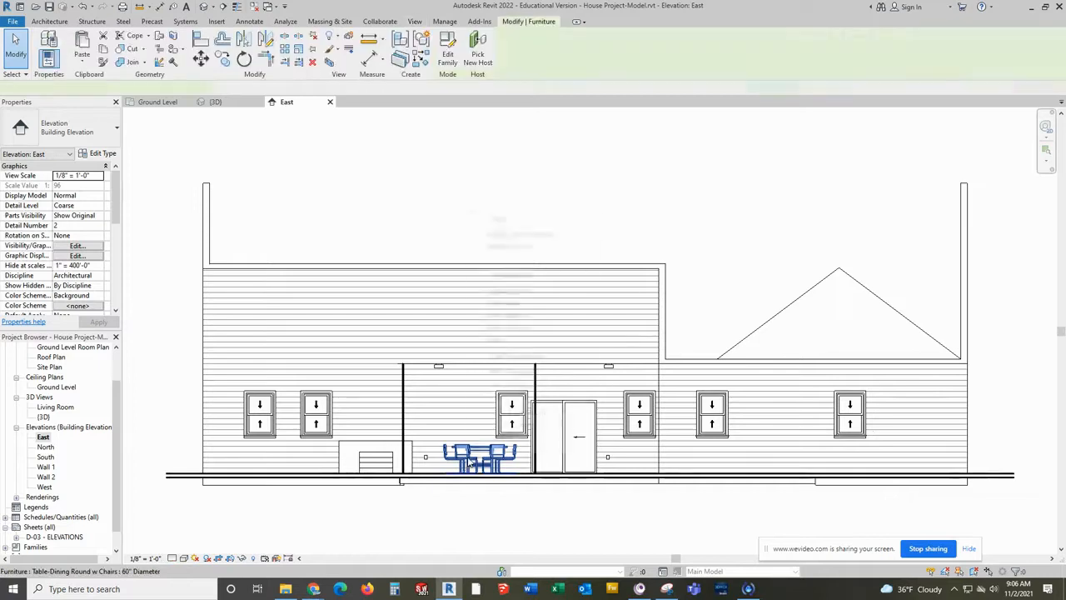
right_click(469, 460)
mouse_move(513, 264)
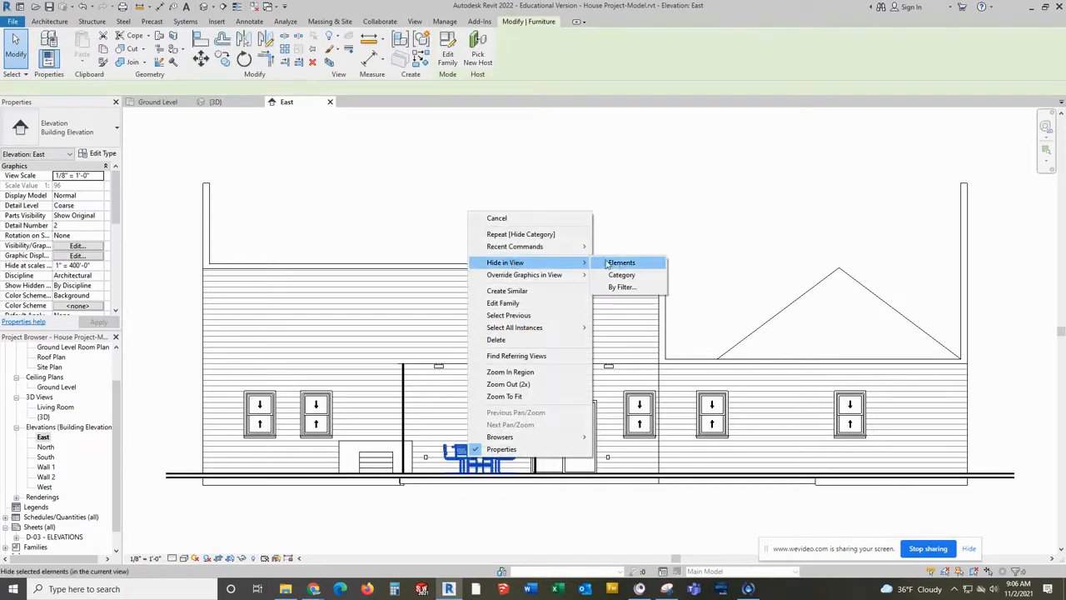
left_click(623, 275)
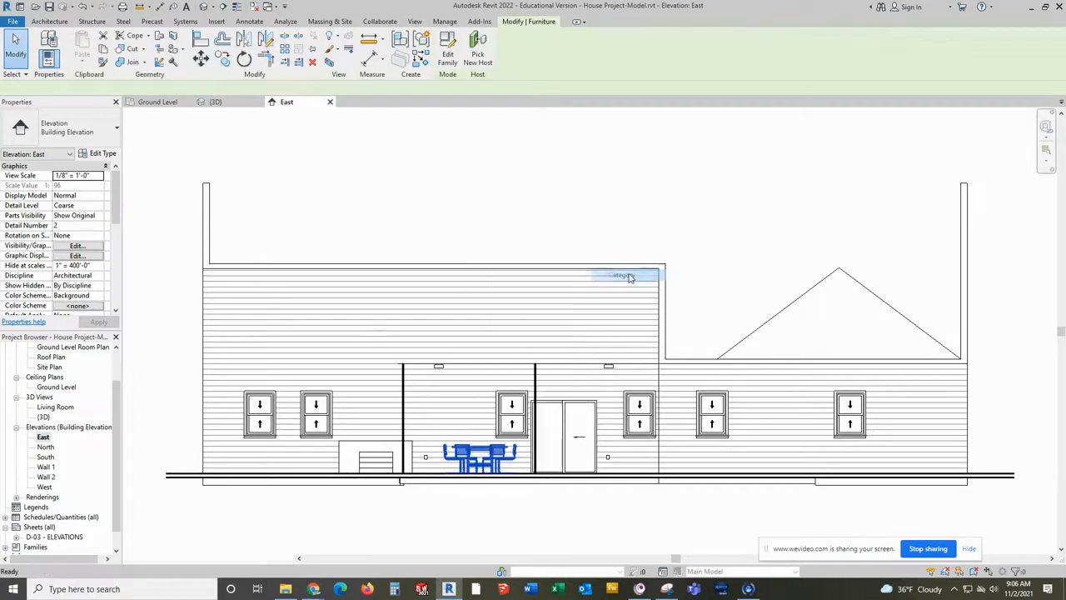
right_click(343, 465)
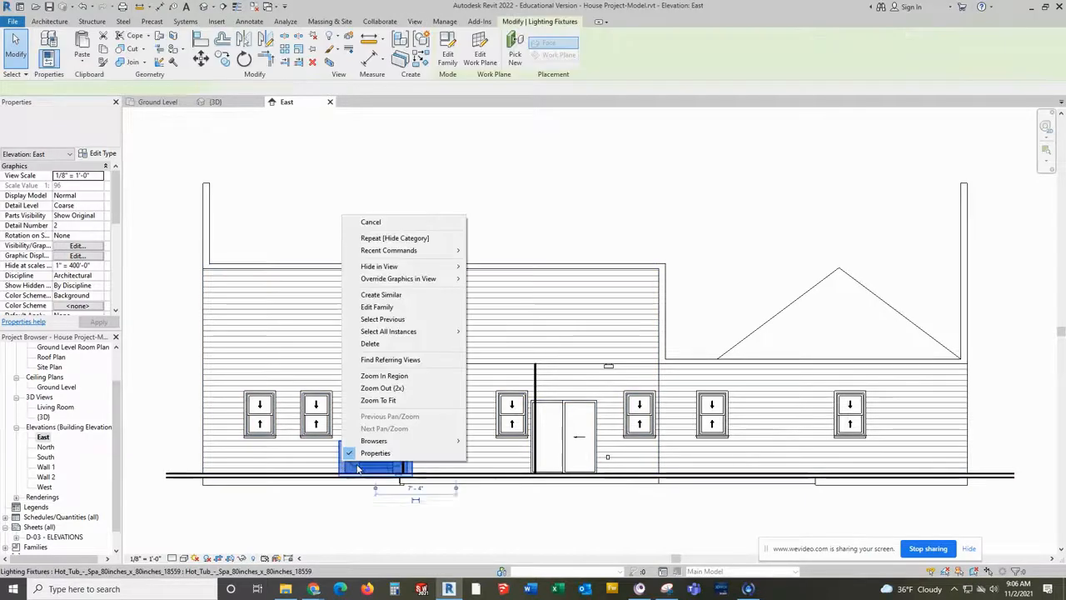
mouse_move(441, 266)
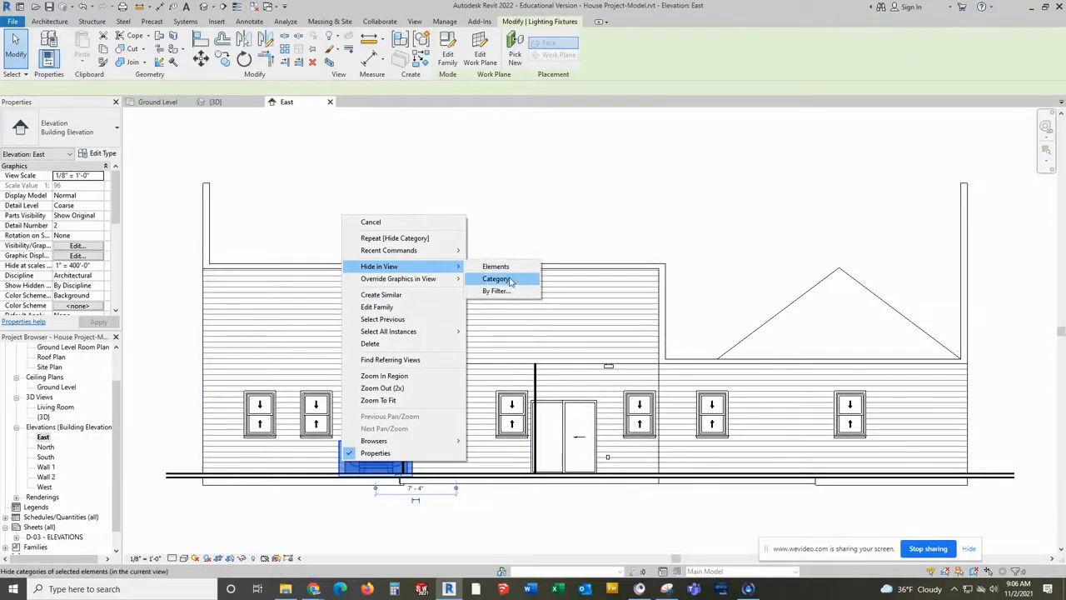
left_click(511, 280)
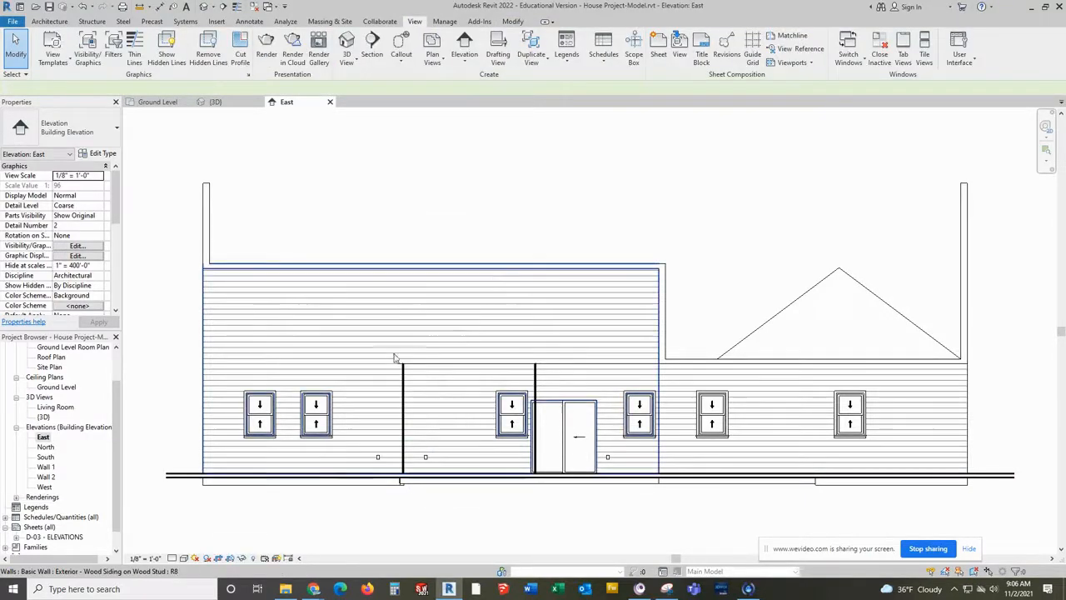
Hide the categories of the ground surface and the thick vertical posts in the East elevation
right_click(170, 481)
mouse_move(229, 284)
left_click(321, 282)
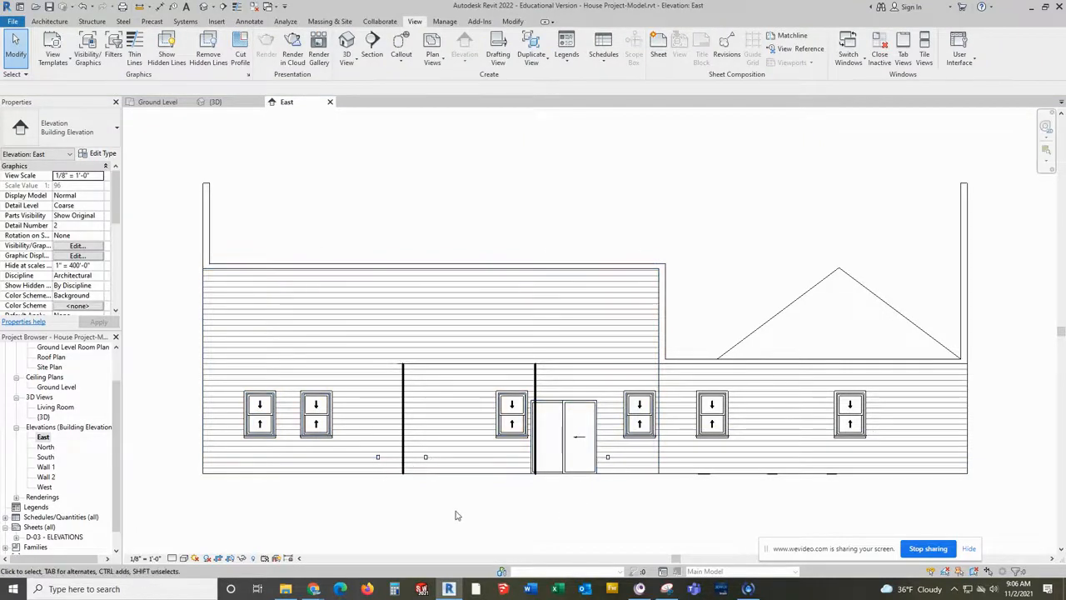
right_click(404, 460)
mouse_move(450, 262)
left_click(593, 274)
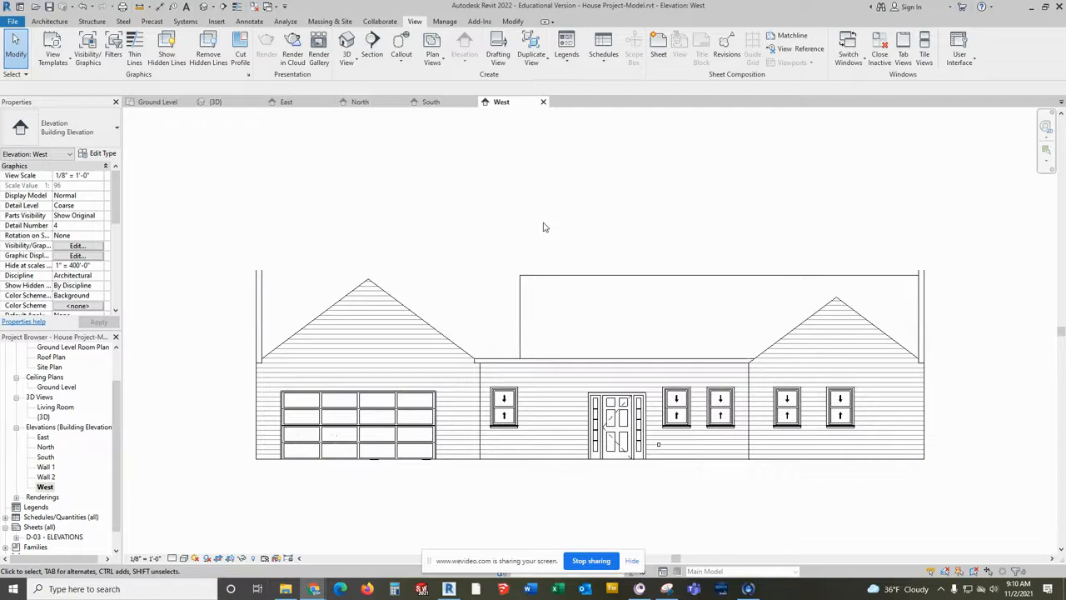
Review the South, North, East and West elevations for leftover elements other than walls, windows and doors
left_click(431, 102)
left_click(357, 101)
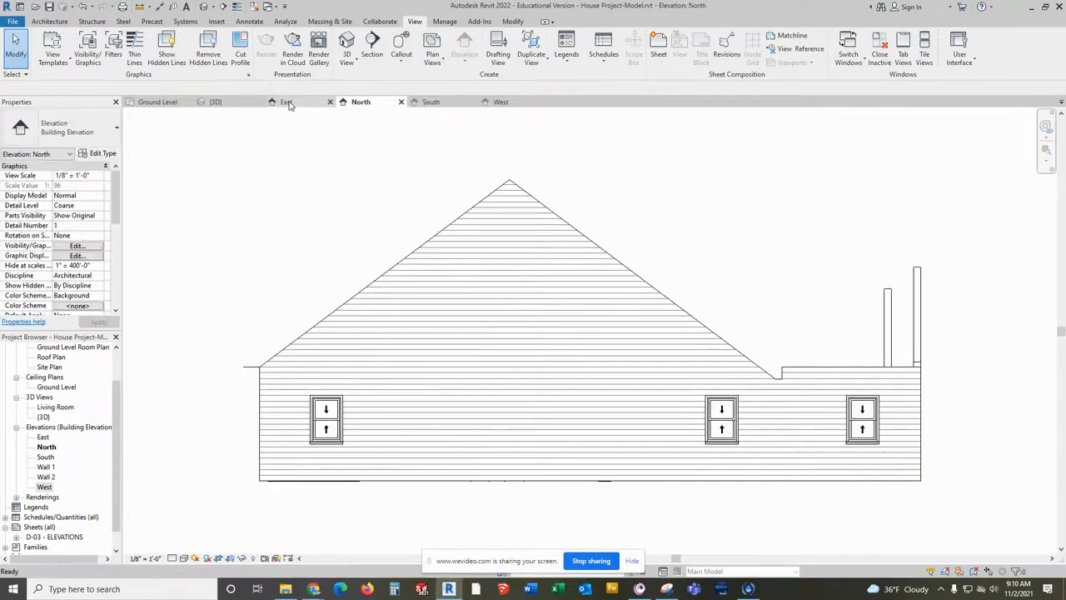
left_click(286, 102)
left_click(500, 102)
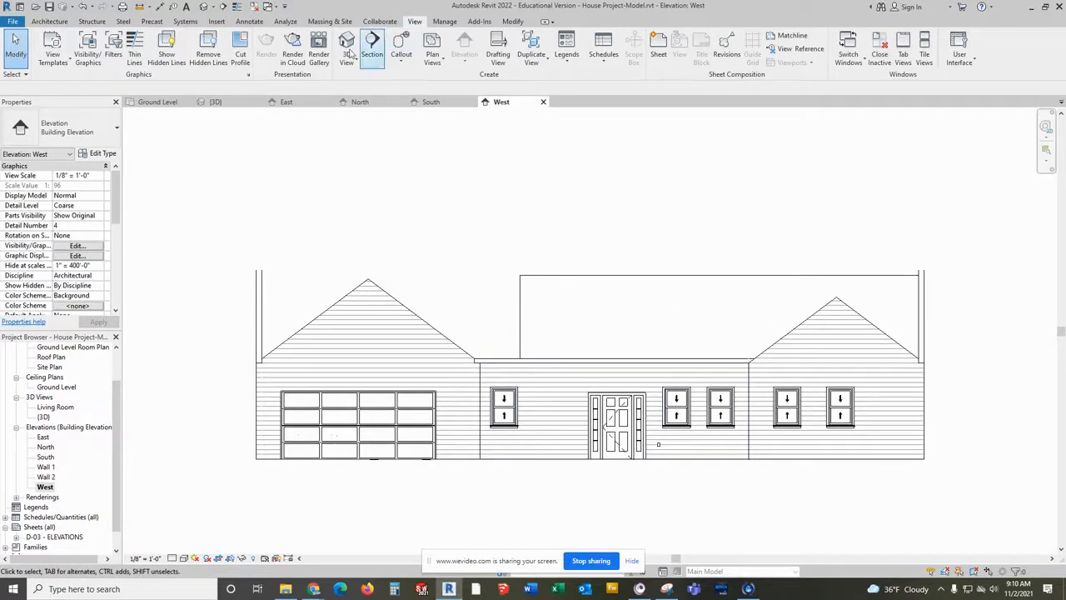
Show the East elevation's crop region, lower its upper edge to just above the long wall, and hide the crop boundary again
left_click(288, 104)
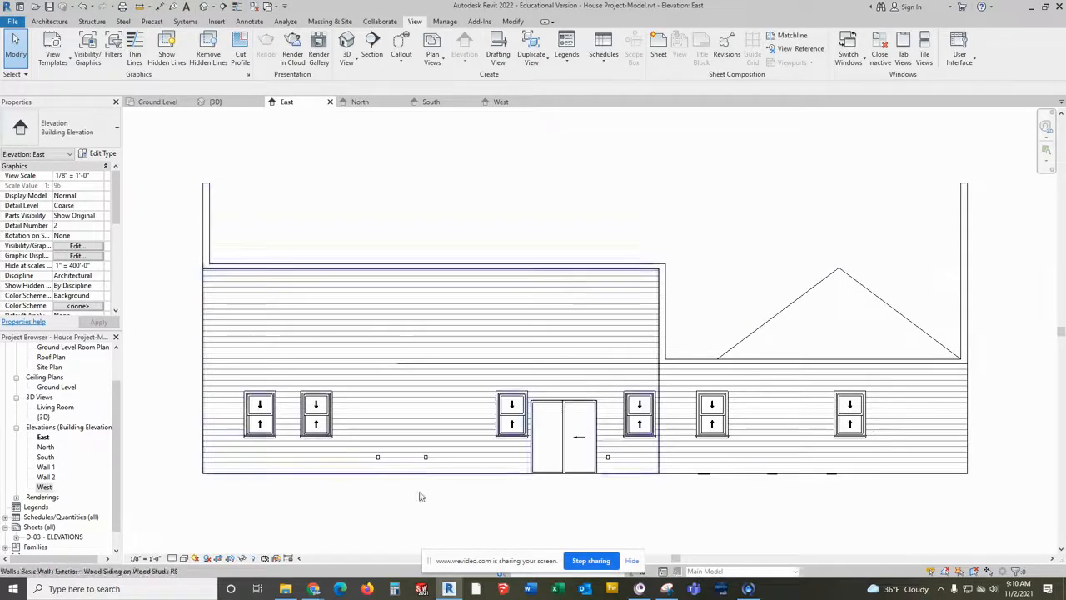
left_click(230, 559)
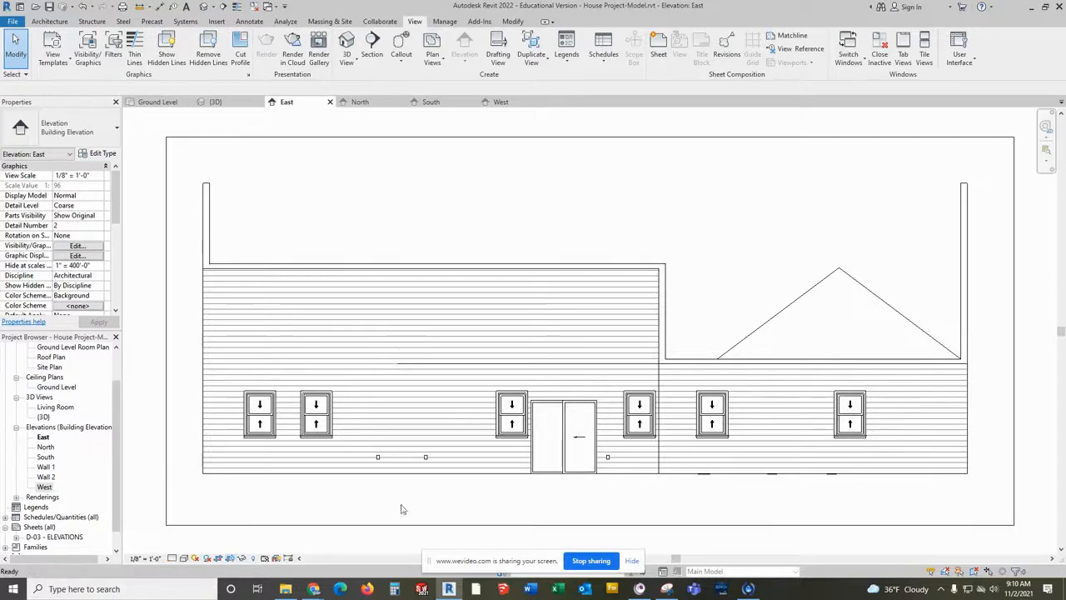
left_click(573, 136)
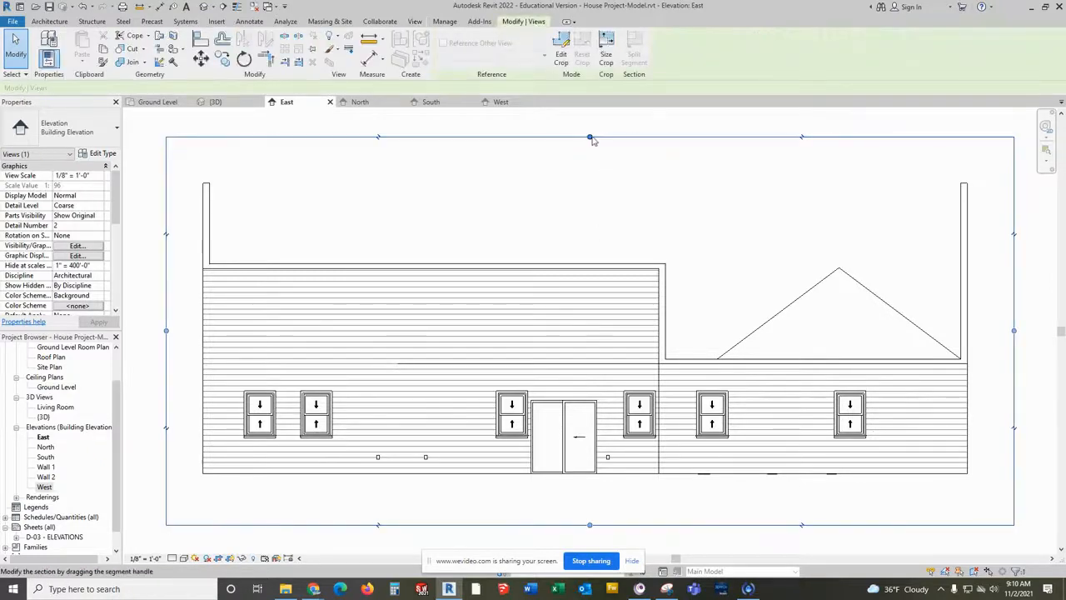
left_click_drag(590, 136, 608, 248)
left_click(619, 195)
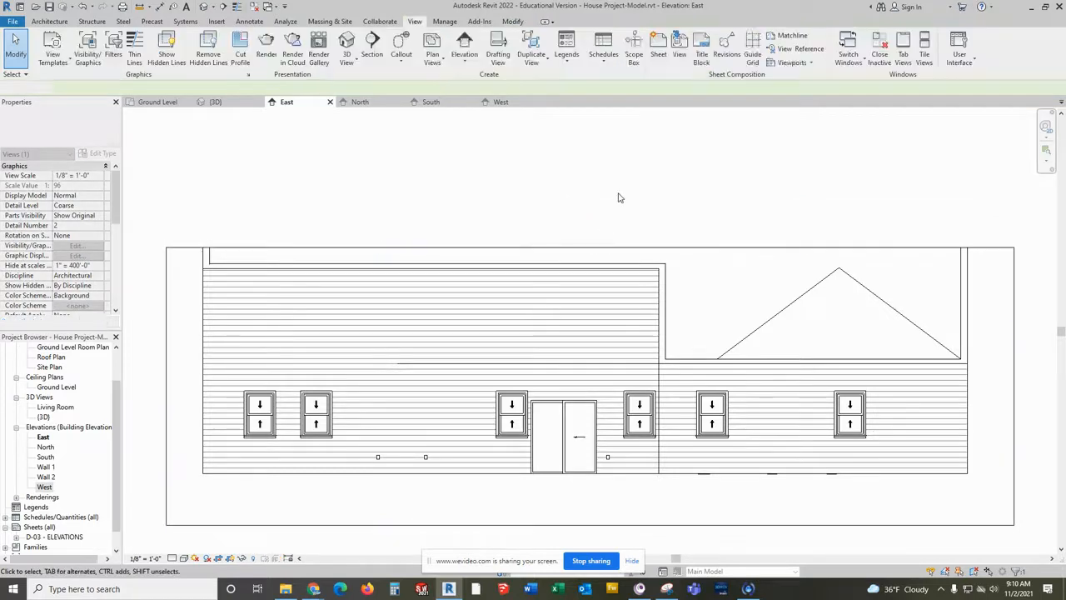
left_click(231, 560)
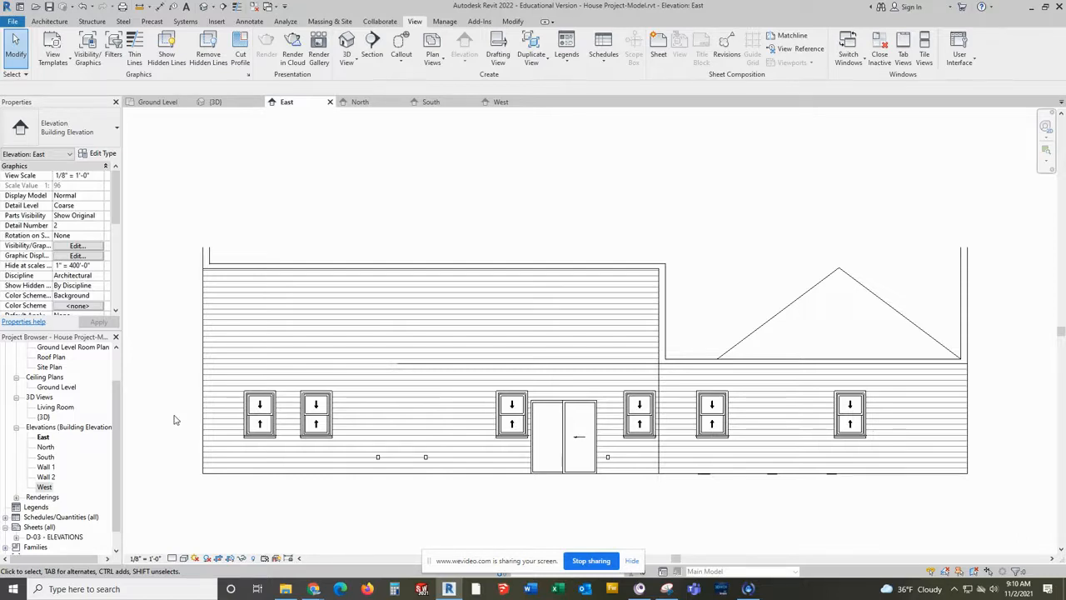
Open the D-03 - ELEVATIONS sheet and change the sheet name in its title block to MODEL
double_click(60, 537)
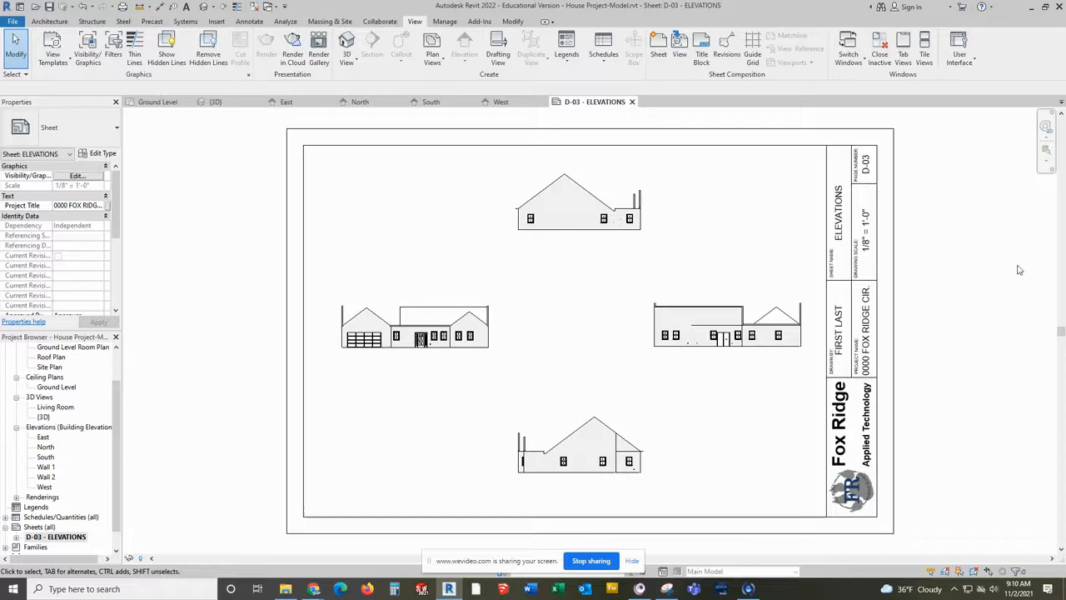
left_click(840, 214)
left_click(839, 214)
type("MODEL")
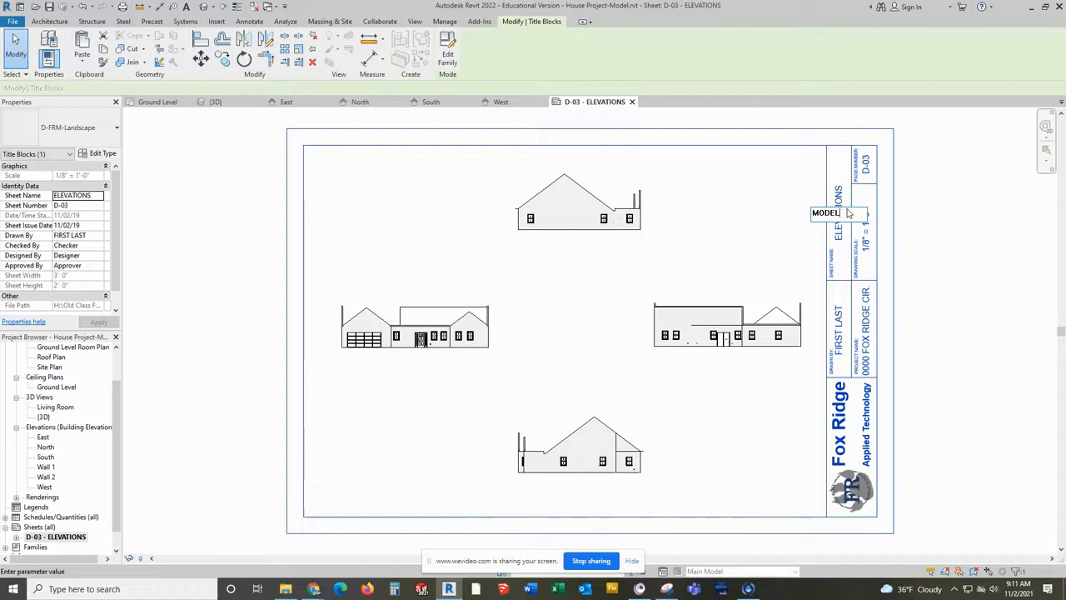
key("Return")
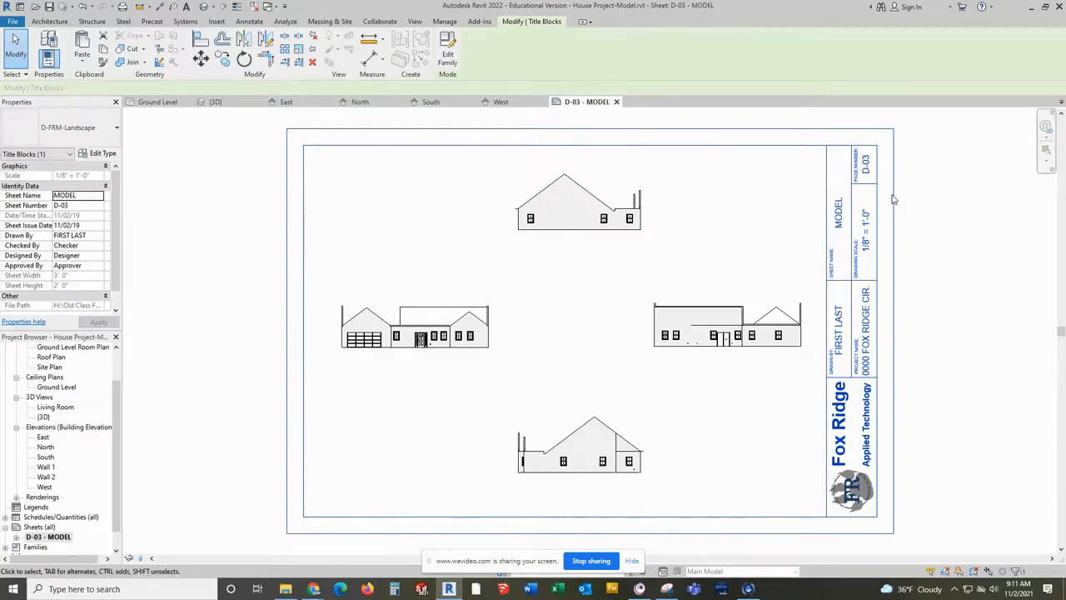
Set the title block's page number to 1 of 1
left_click(867, 164)
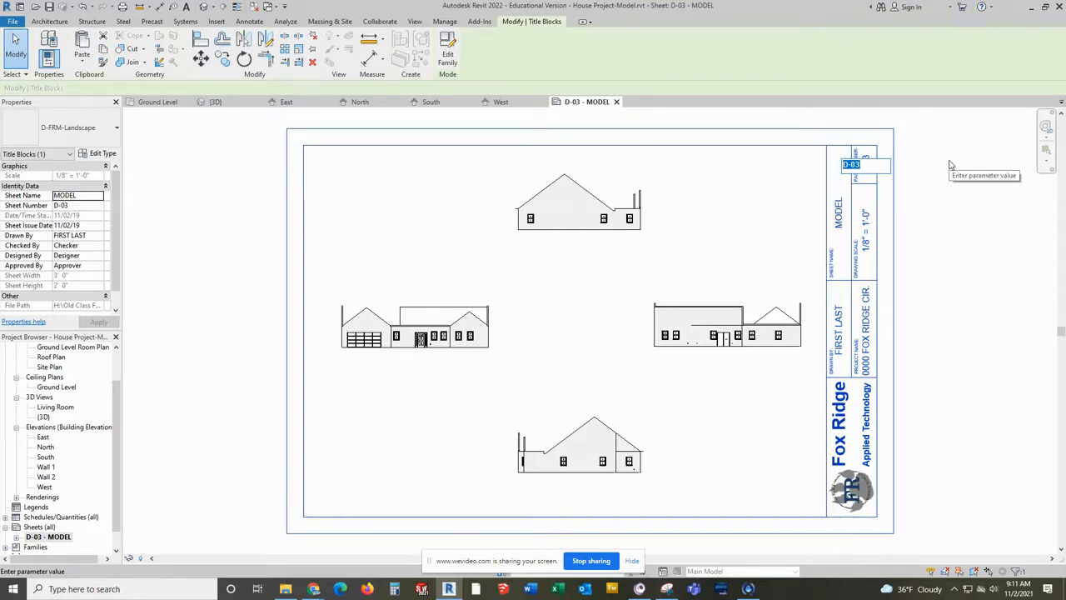
type("1 of 1")
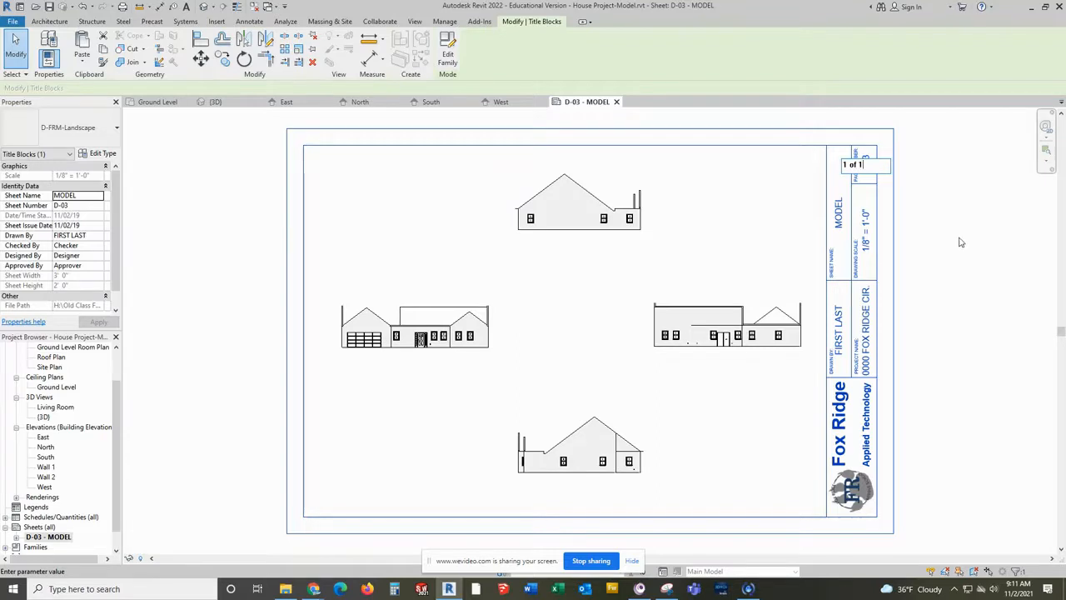
key("Return")
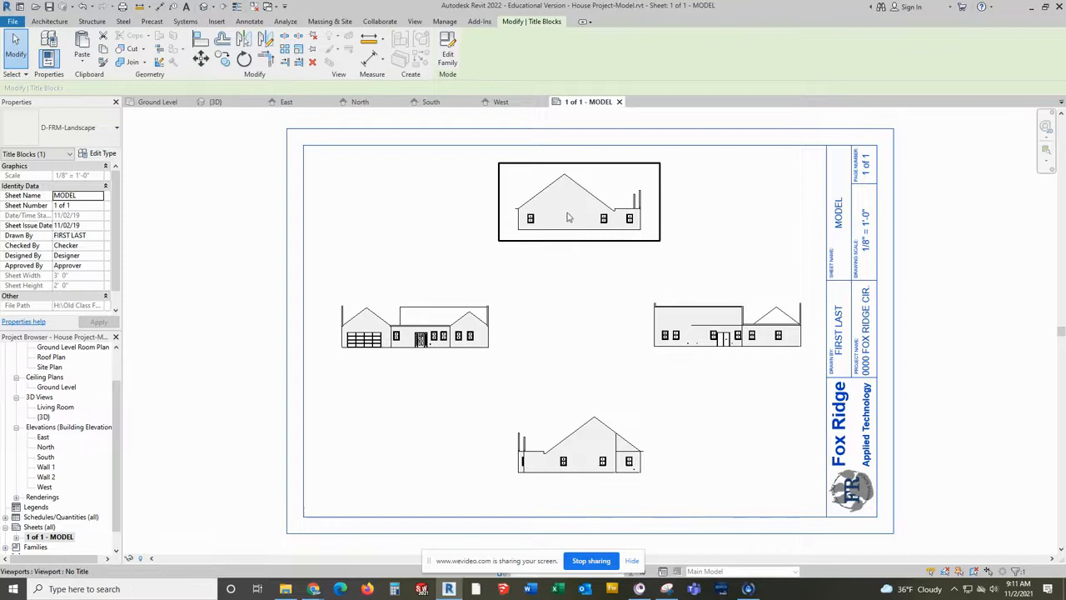
Stack the four elevation viewports in one column along the left side of the sheet in the order North, West, East, South
left_click_drag(559, 212, 379, 203)
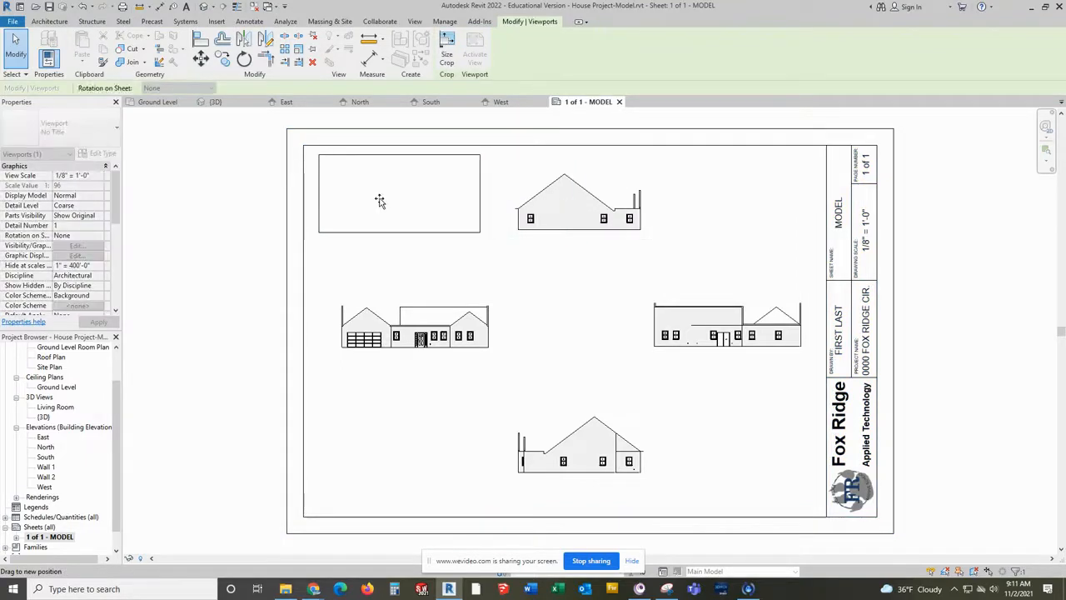
left_click_drag(435, 327, 428, 268)
left_click_drag(696, 333, 381, 334)
left_click(558, 451)
left_click_drag(558, 450, 407, 416)
left_click(689, 386)
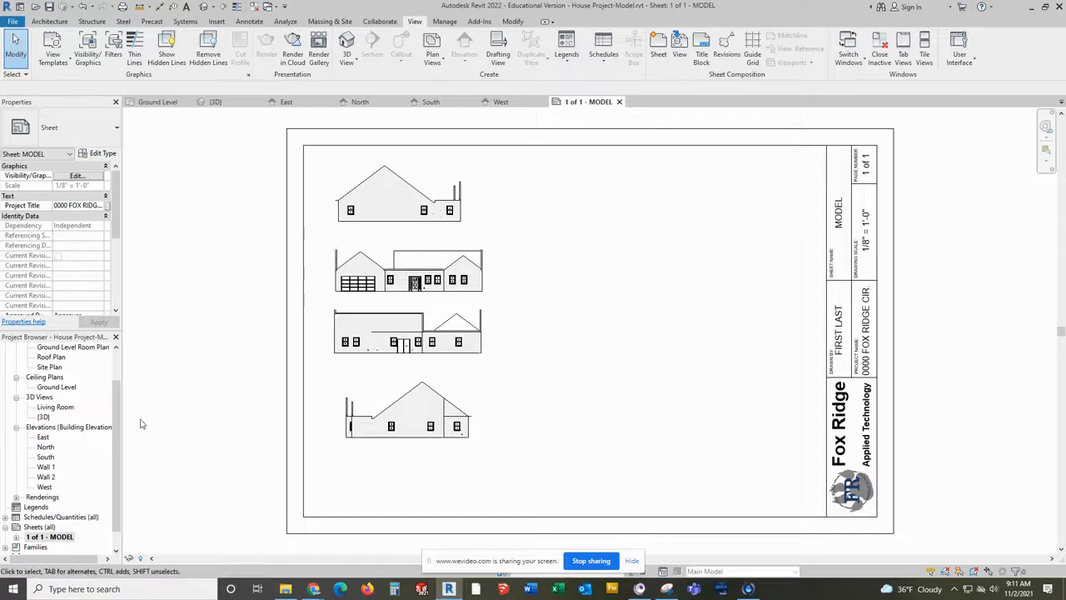
Place the Wall 1 elevation on the sheet with the No Title viewport type and a view scale of 1/8" = 1'-0"
scroll(93, 416, "up", 2)
scroll(93, 419, "down", 2)
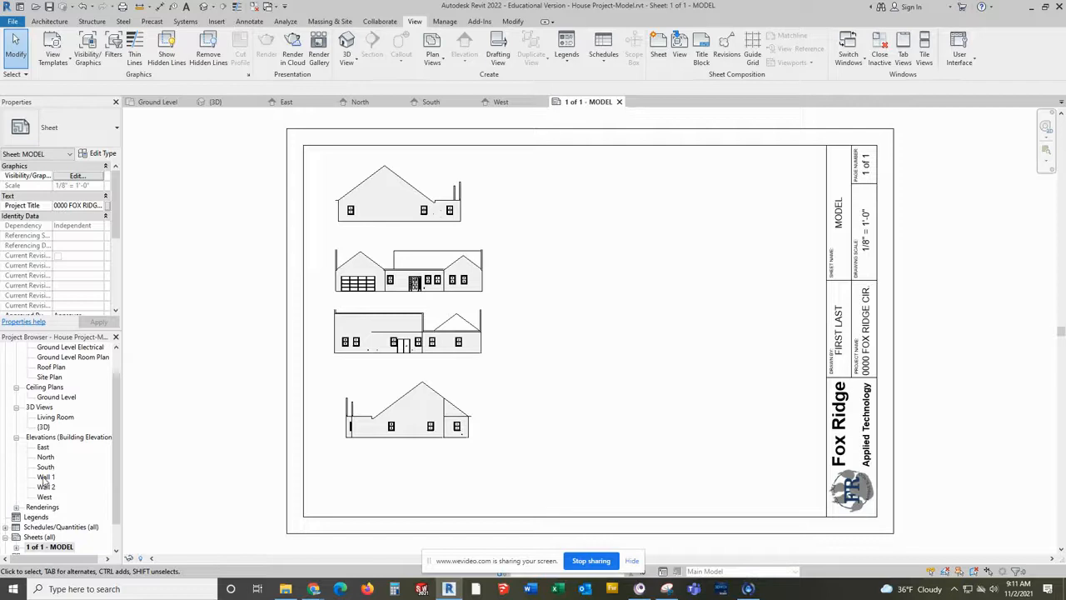
left_click(46, 477)
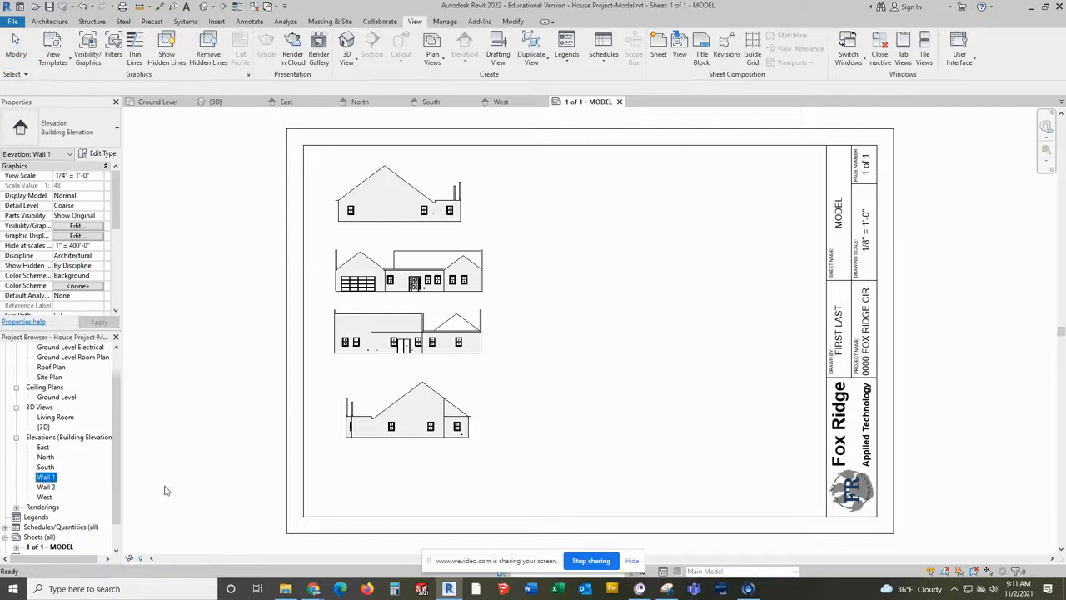
left_click(598, 430)
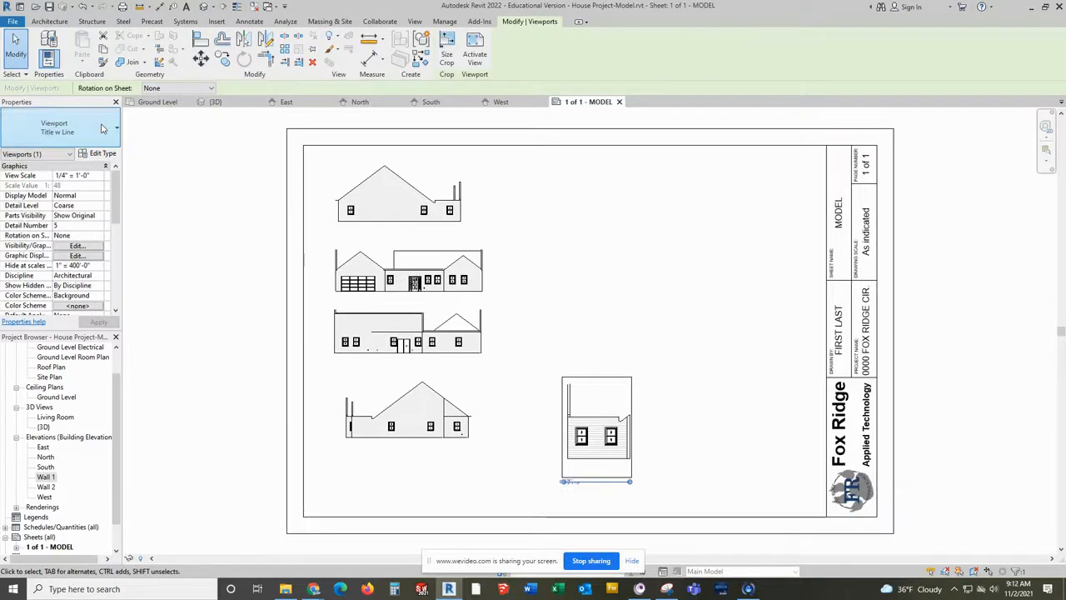
left_click(103, 128)
left_click(66, 181)
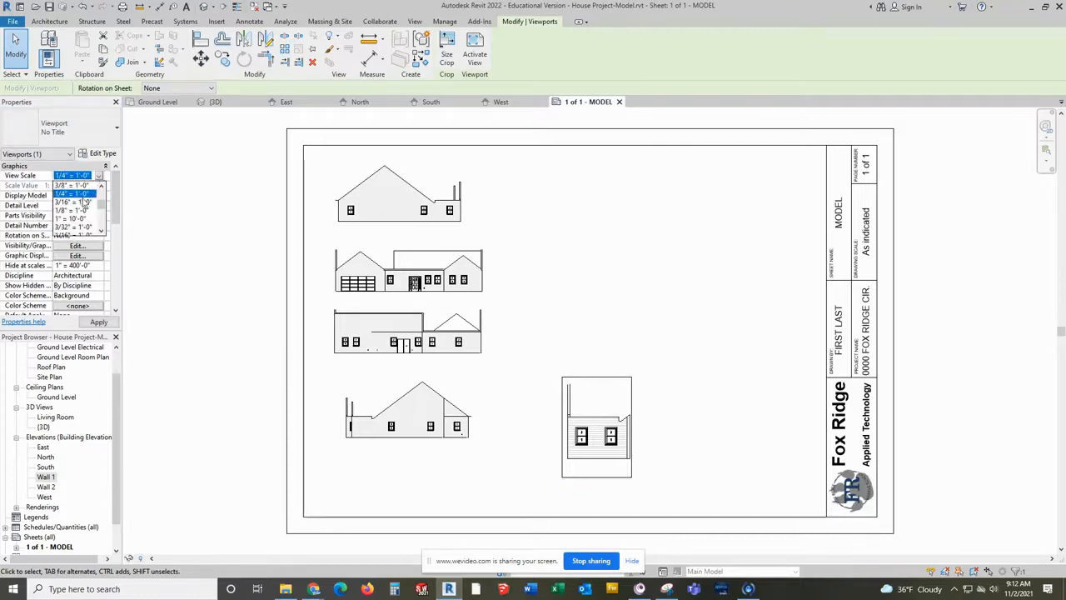
left_click(74, 212)
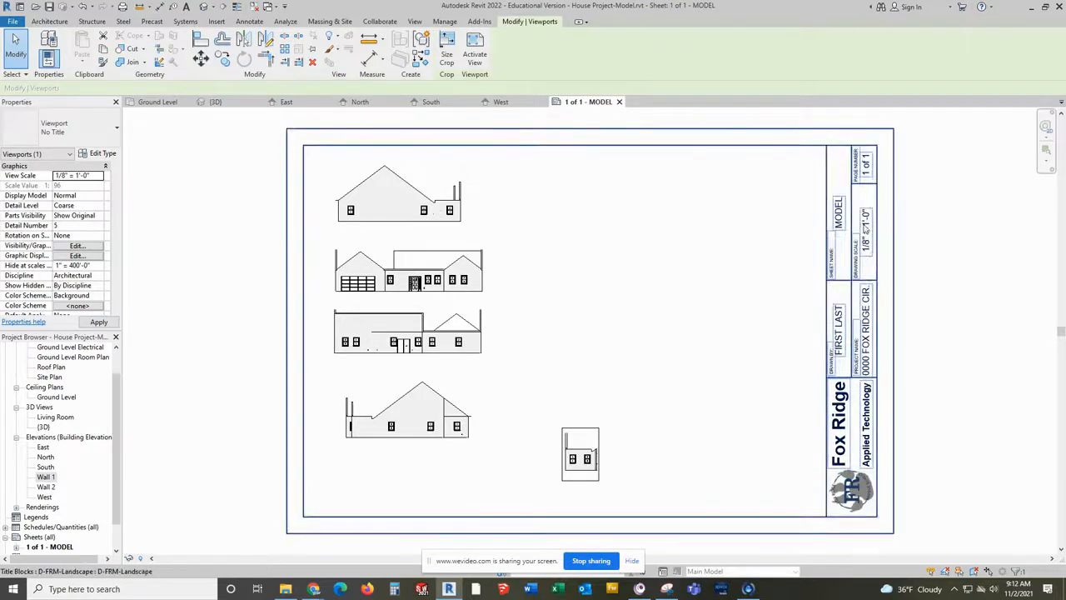
Move the Wall 1 viewport to the bottom of the column and nudge the South viewport up and left into line
left_click(580, 463)
left_click_drag(581, 463, 351, 482)
left_click(409, 414)
left_click_drag(409, 414, 400, 403)
left_click(521, 437)
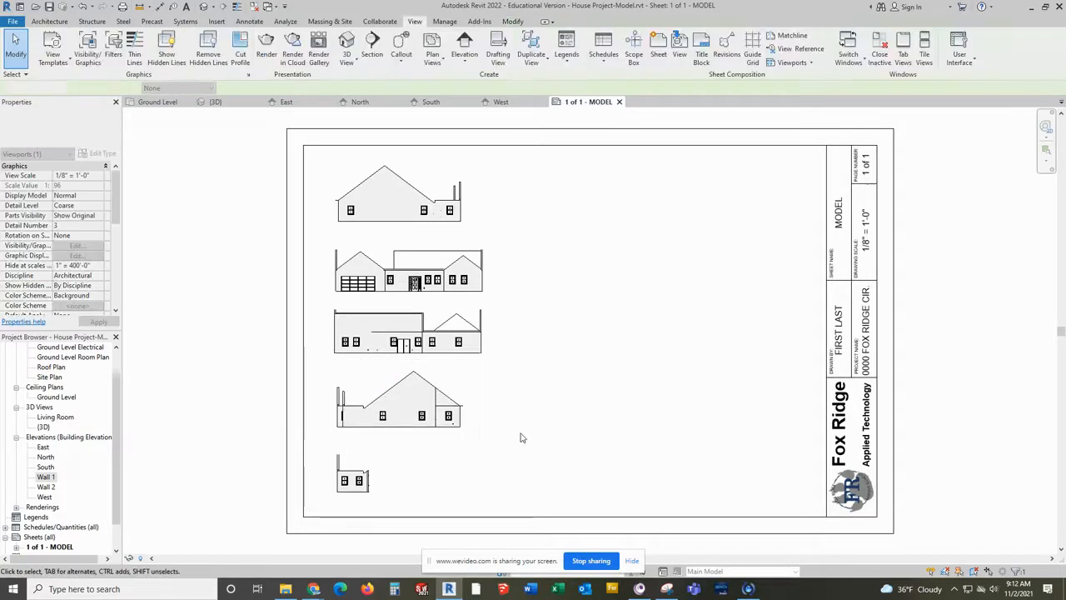
Place the Wall 2 elevation on the sheet at 1/8" = 1'-0" scale and move it beside the Wall 1 viewport
left_click(47, 488)
left_click_drag(48, 494, 614, 431)
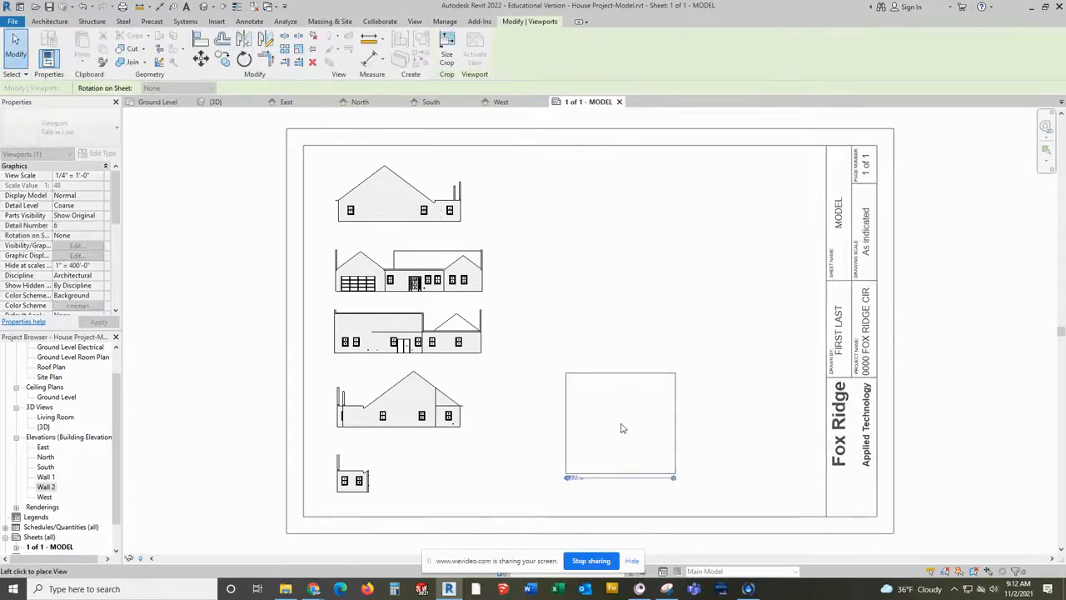
left_click(642, 443)
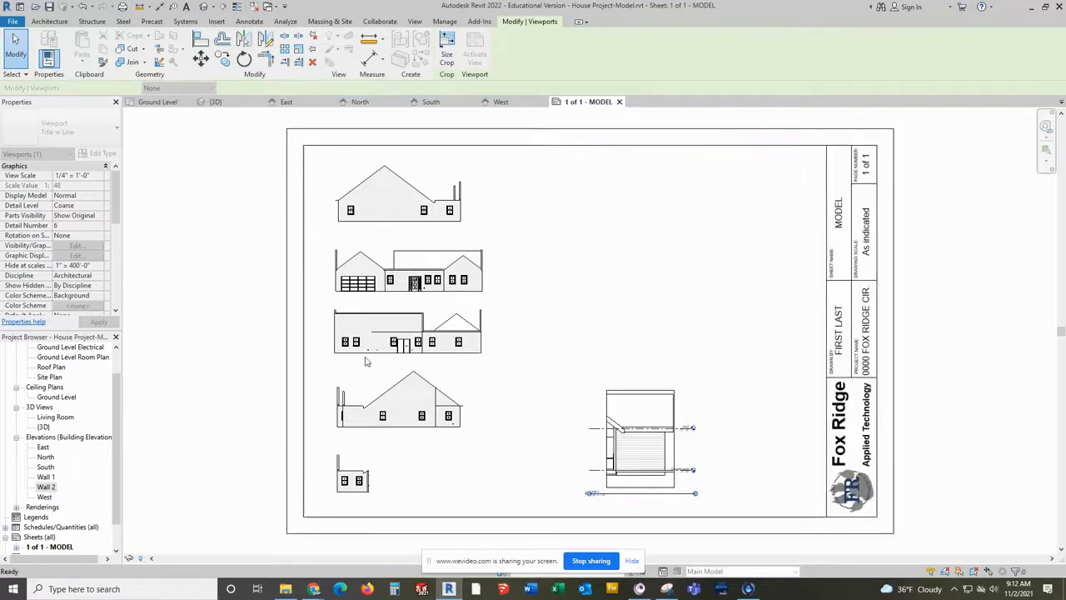
left_click(85, 177)
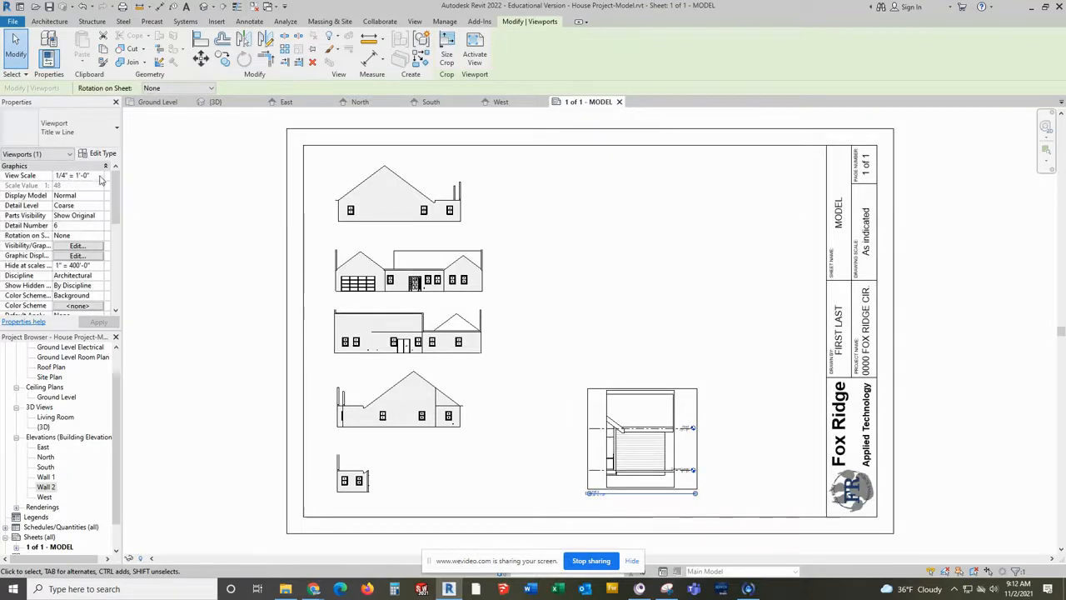
left_click(99, 176)
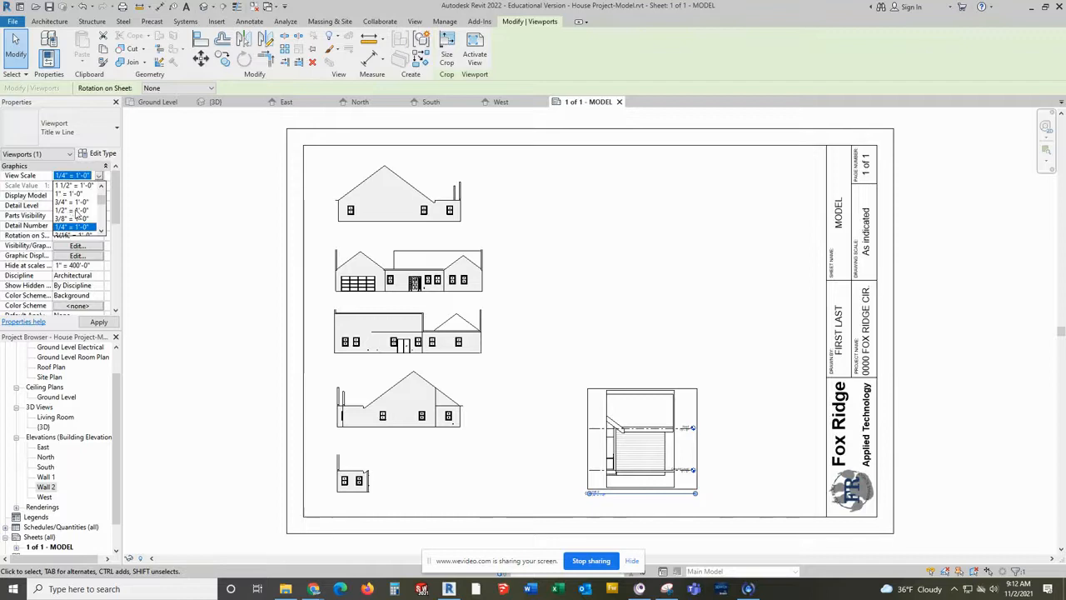
scroll(71, 223, "down", 1)
left_click(70, 220)
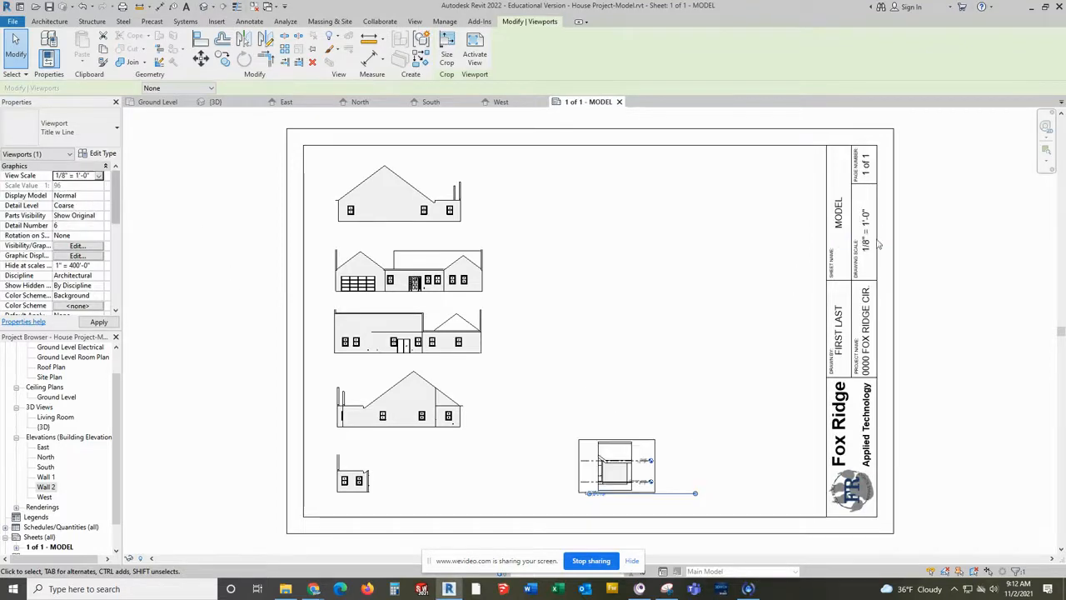
left_click_drag(625, 475, 448, 492)
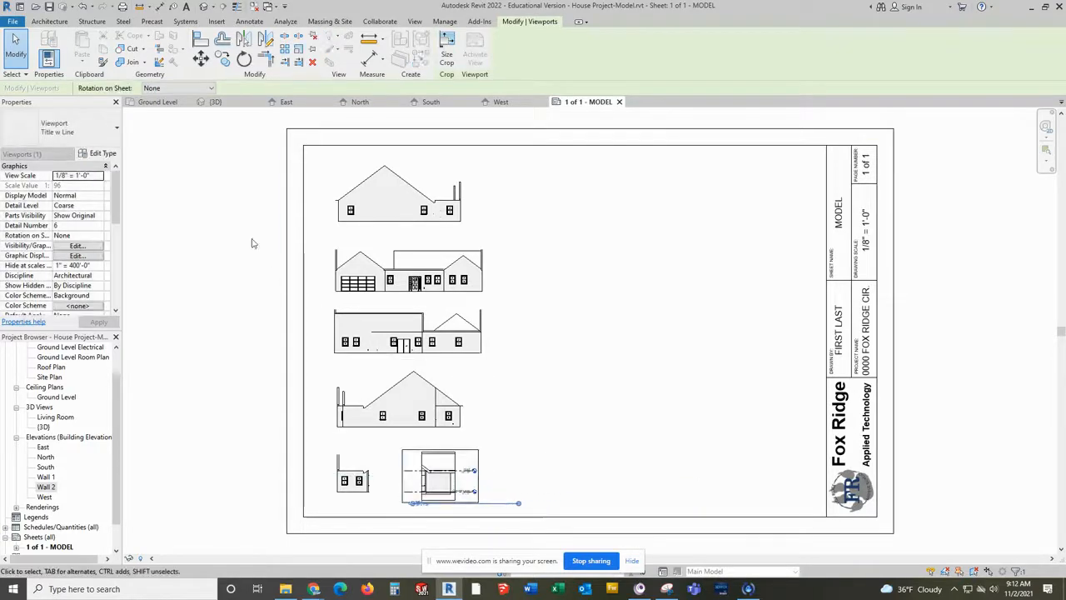
Change the Wall 2 viewport to the No Title type and inspect its elevation on the sheet
left_click(98, 129)
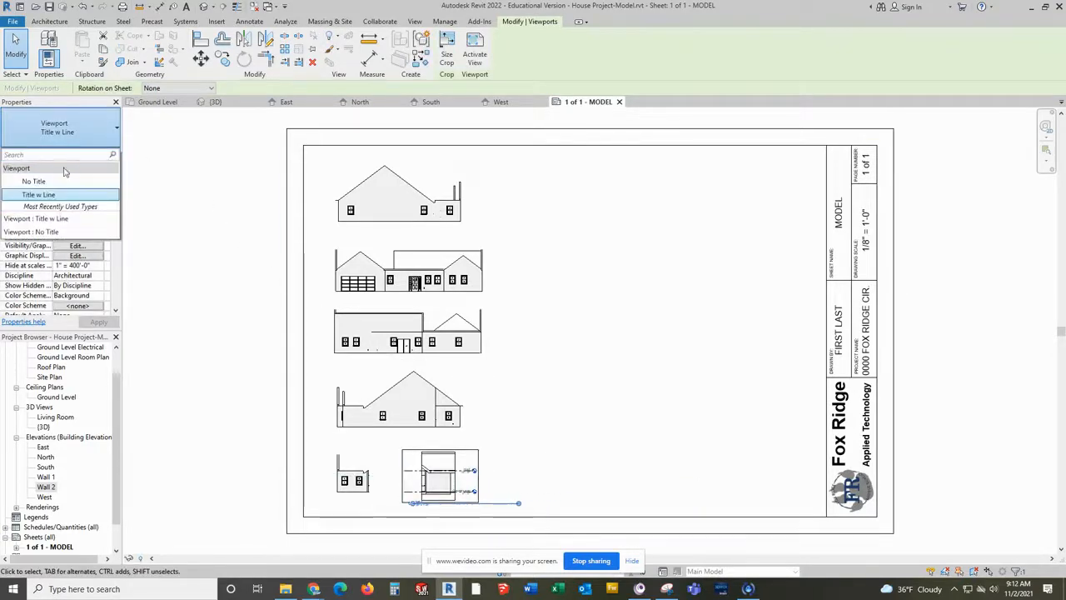
left_click(33, 178)
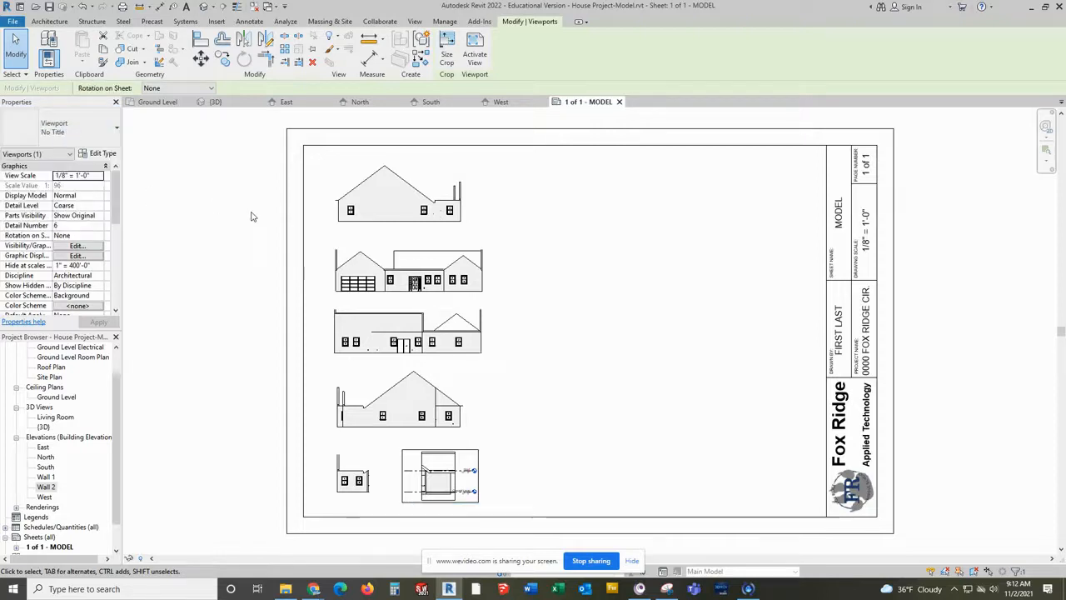
left_click(253, 216)
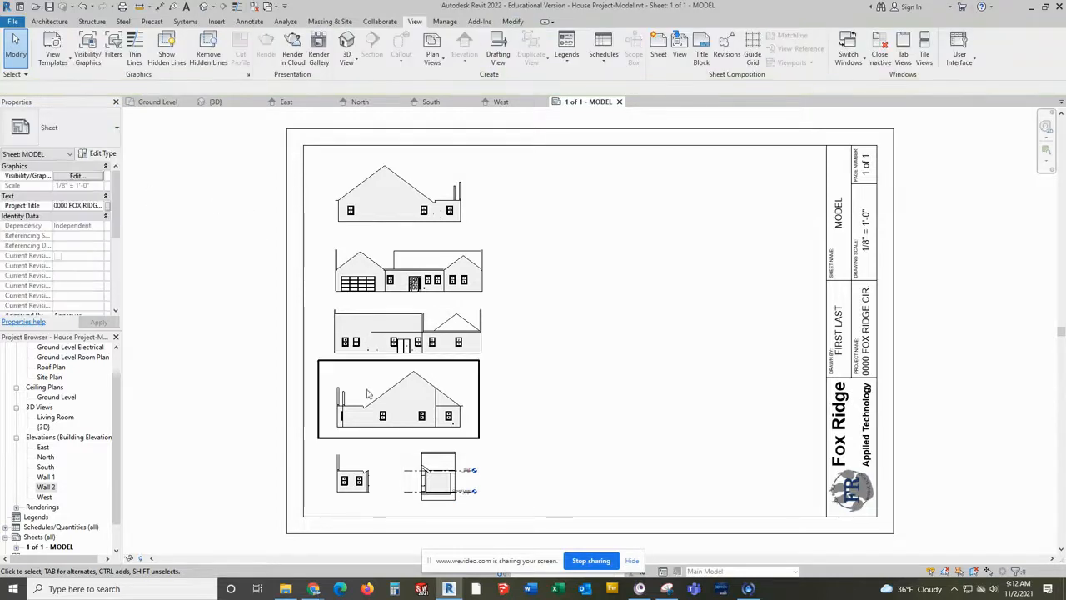
scroll(429, 492, "up", 5)
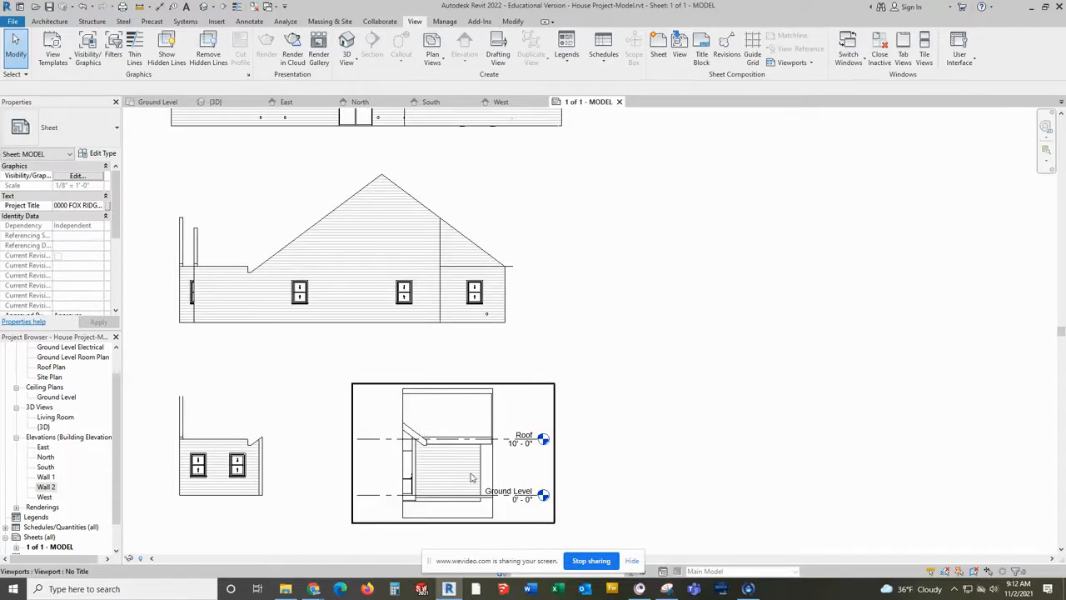
scroll(506, 421, "down", 5)
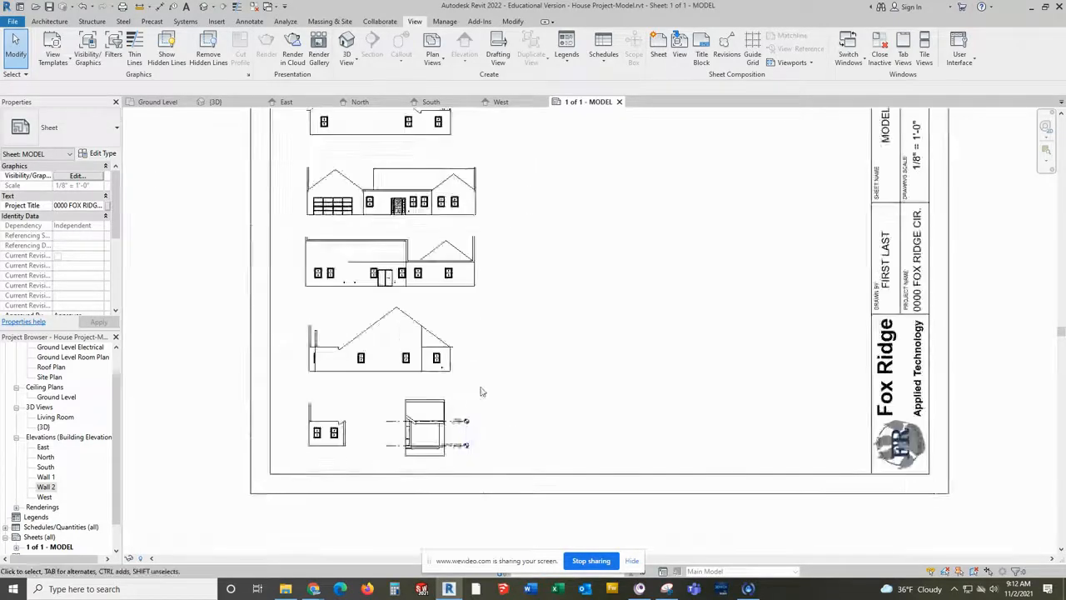
scroll(481, 391, "down", 2)
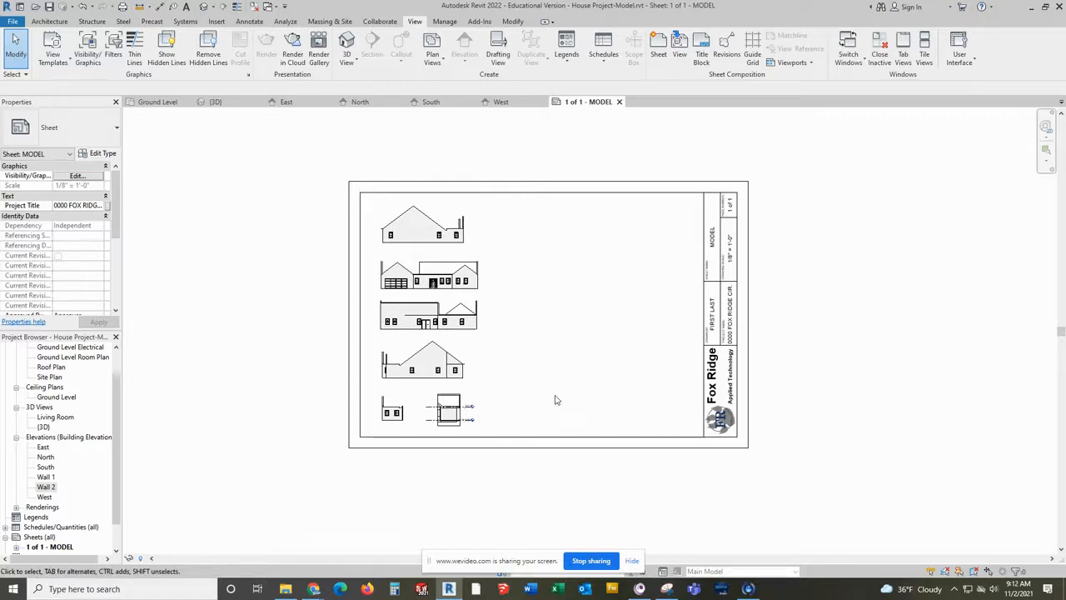
Place the Ground Level floor plan on the sheet and set its view scale to 1/8" = 1'-0"
scroll(67, 392, "up", 2)
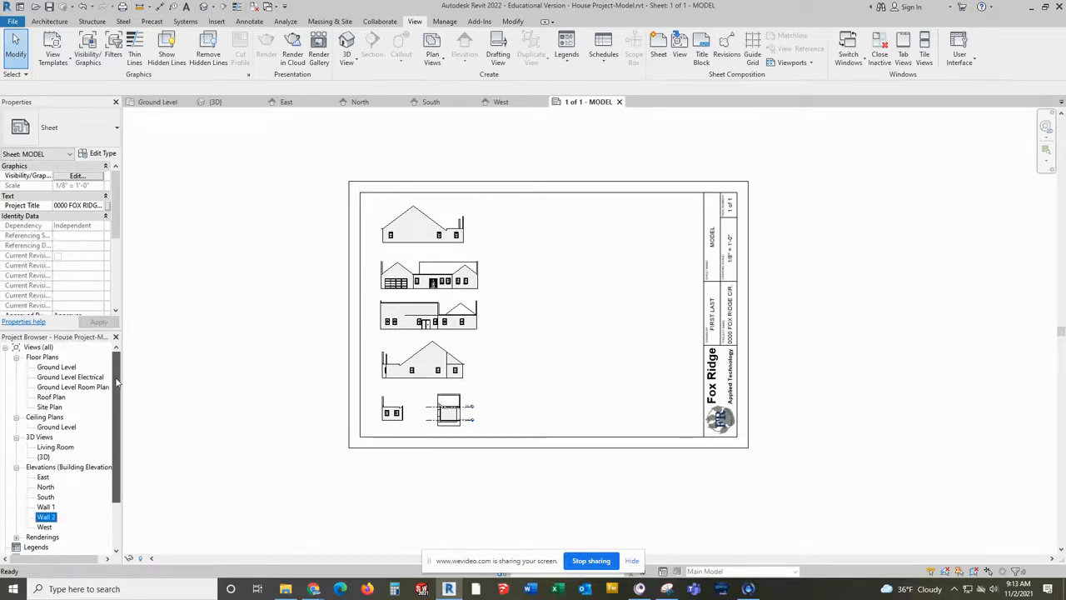
left_click(50, 367)
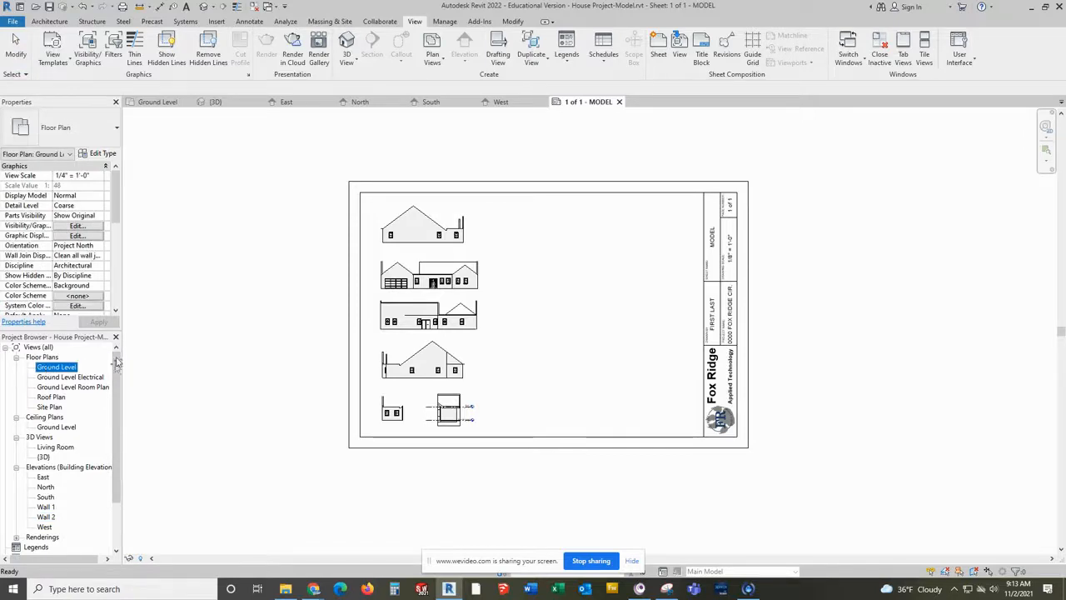
left_click(598, 307)
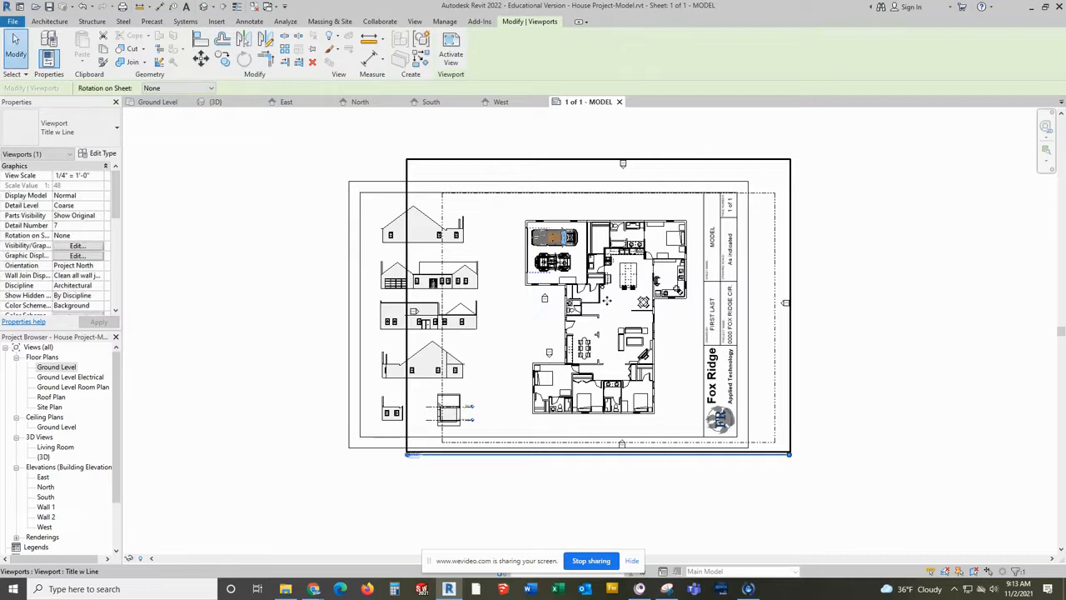
left_click(99, 176)
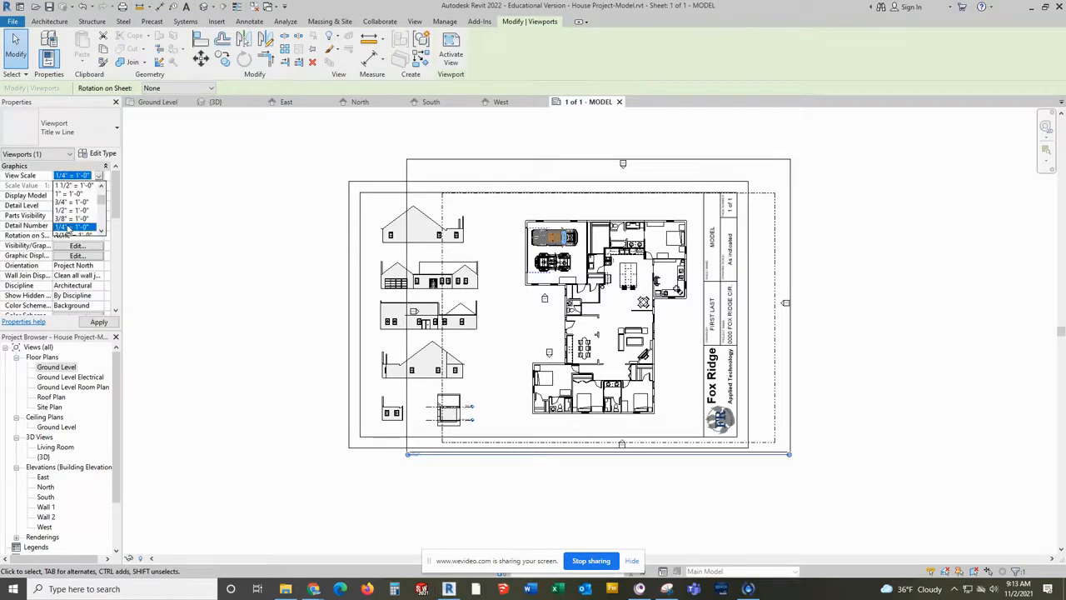
scroll(69, 229, "down", 1)
left_click(71, 219)
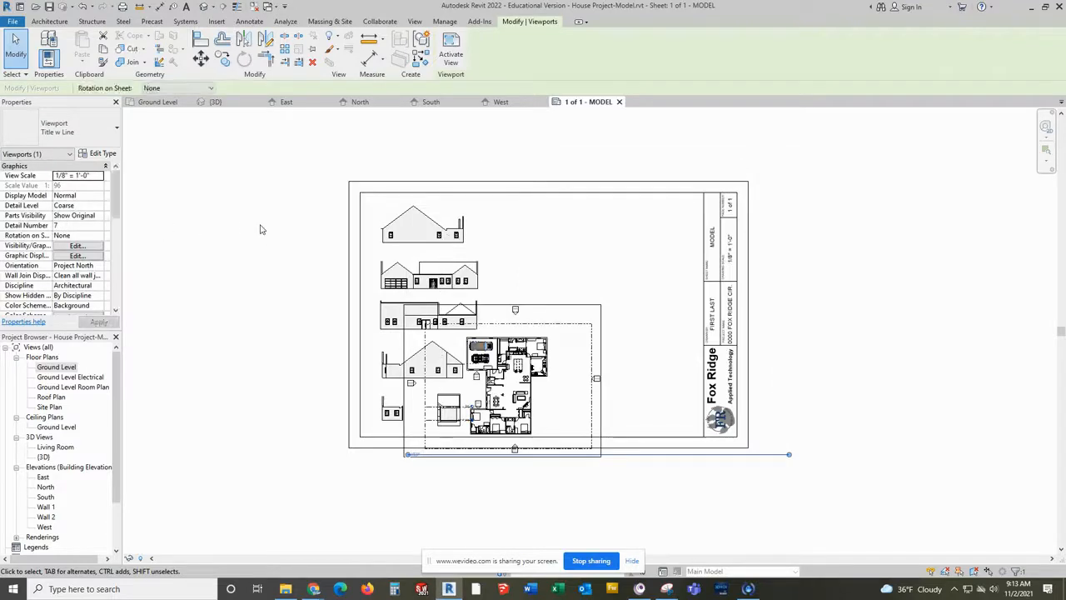
Move the floor plan viewport into the blank area beside the elevations and give it the No Title type
left_click_drag(469, 384, 568, 305)
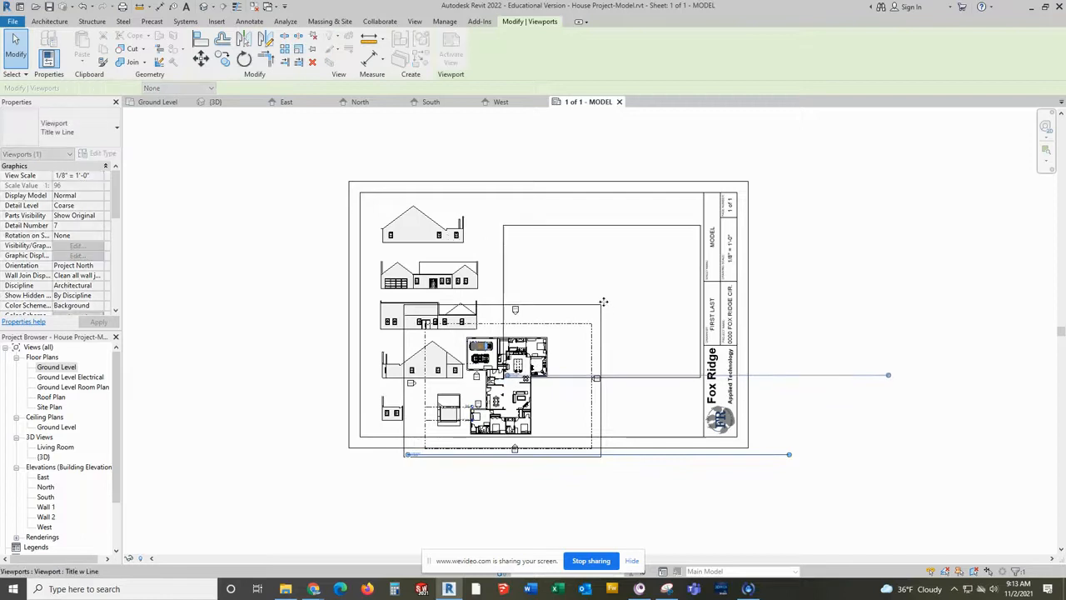
left_click(59, 126)
left_click(56, 182)
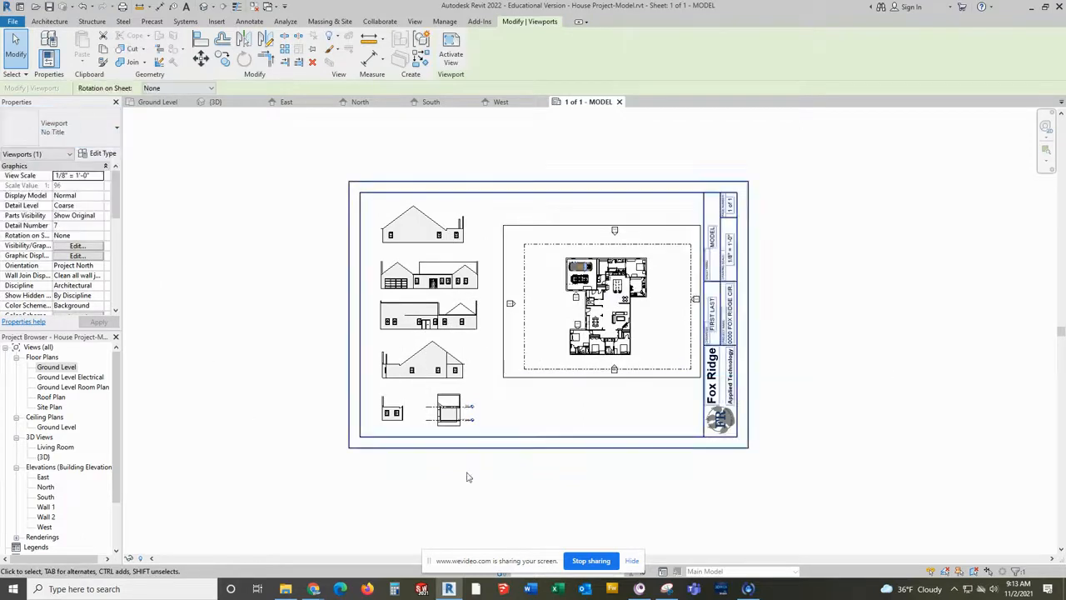
left_click(583, 454)
left_click_drag(637, 339, 628, 353)
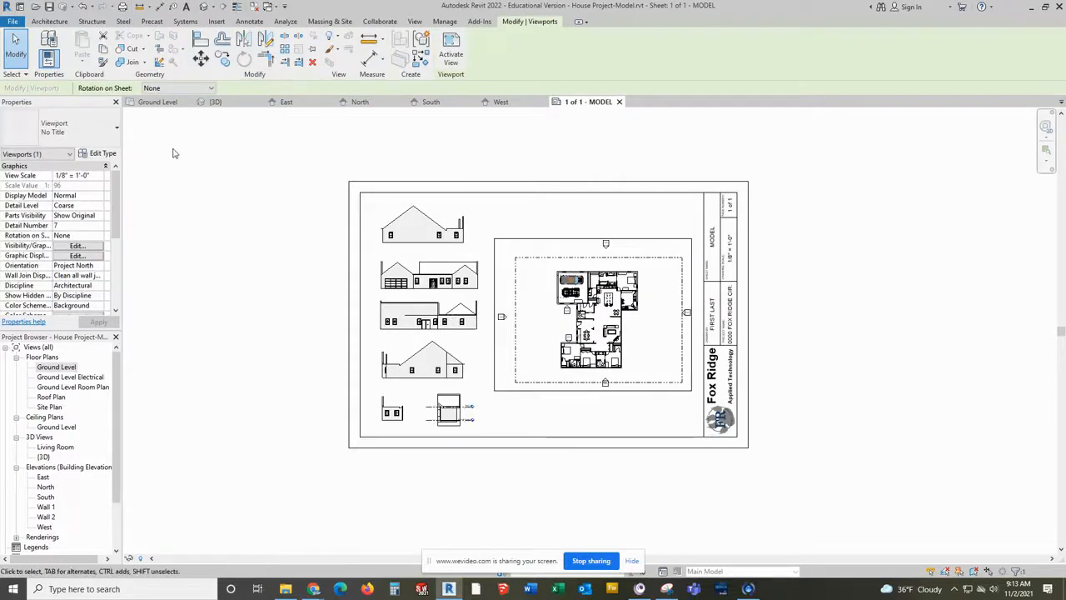
In the Ground Level floor plan view, crop the view closely around the house and hide the crop region boundary
left_click(160, 103)
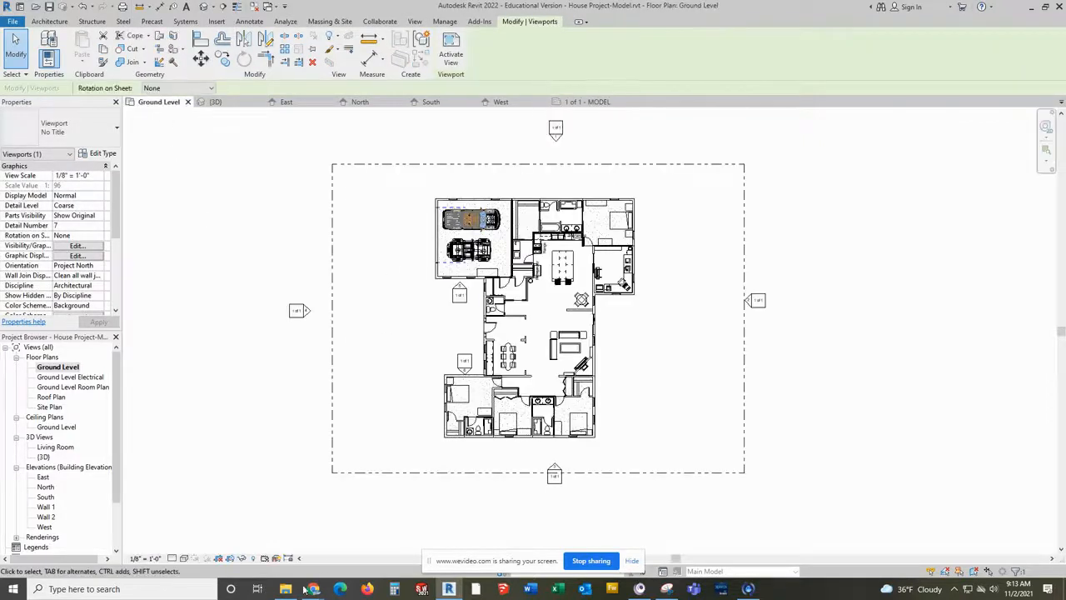
left_click(230, 558)
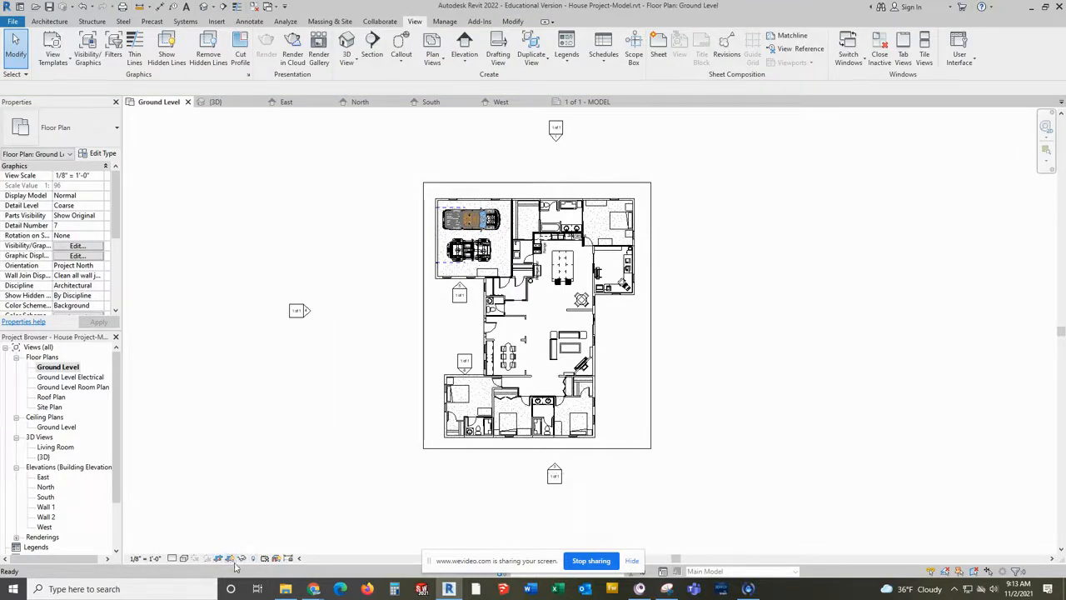
left_click(233, 559)
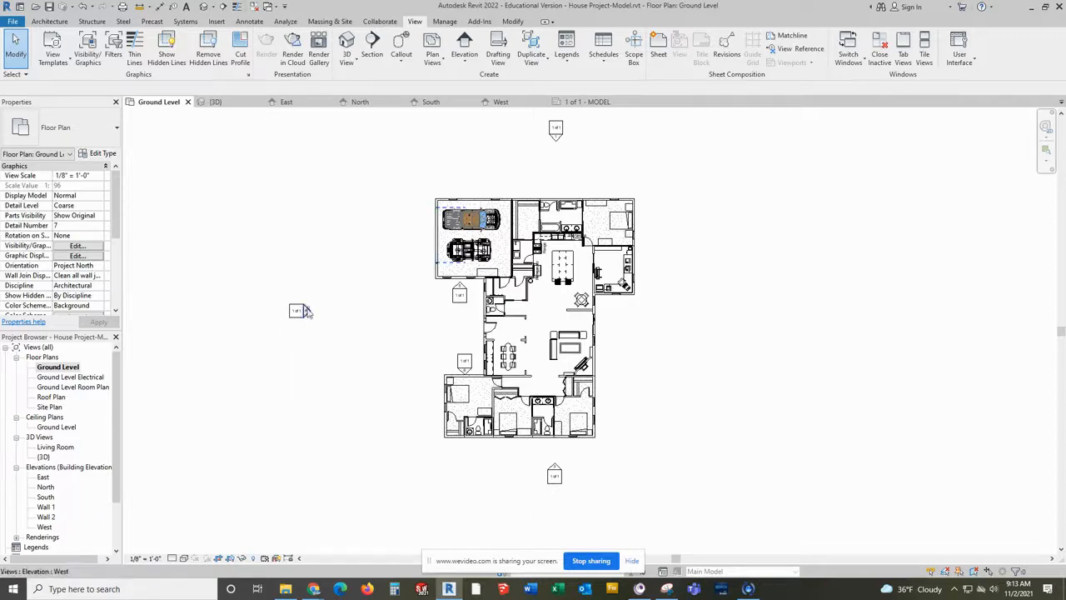
Hide the whole category of elevation markers in the Ground Level floor plan view
right_click(459, 294)
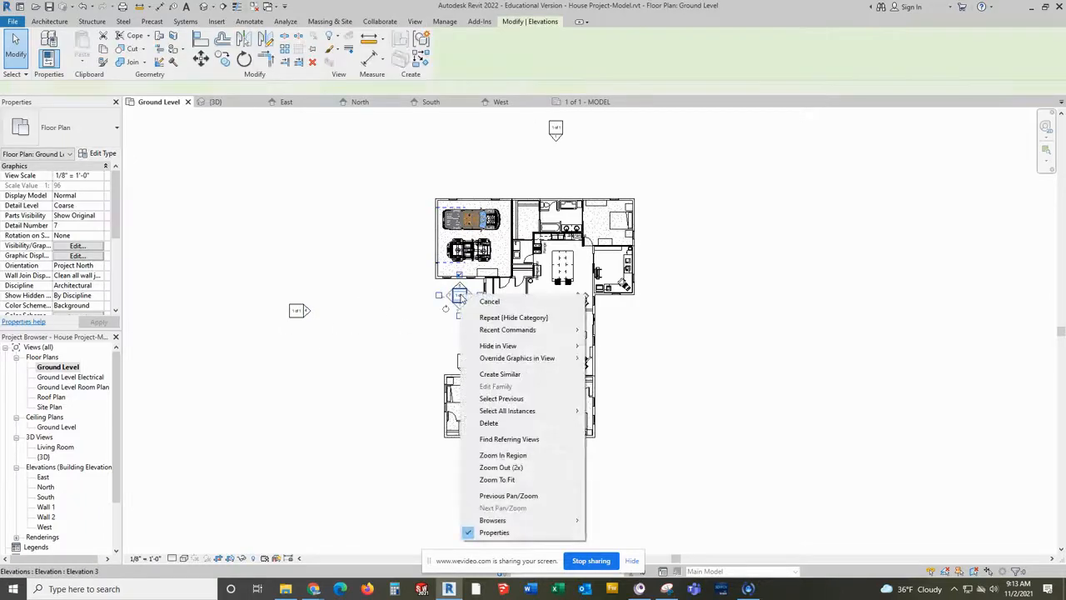
mouse_move(511, 353)
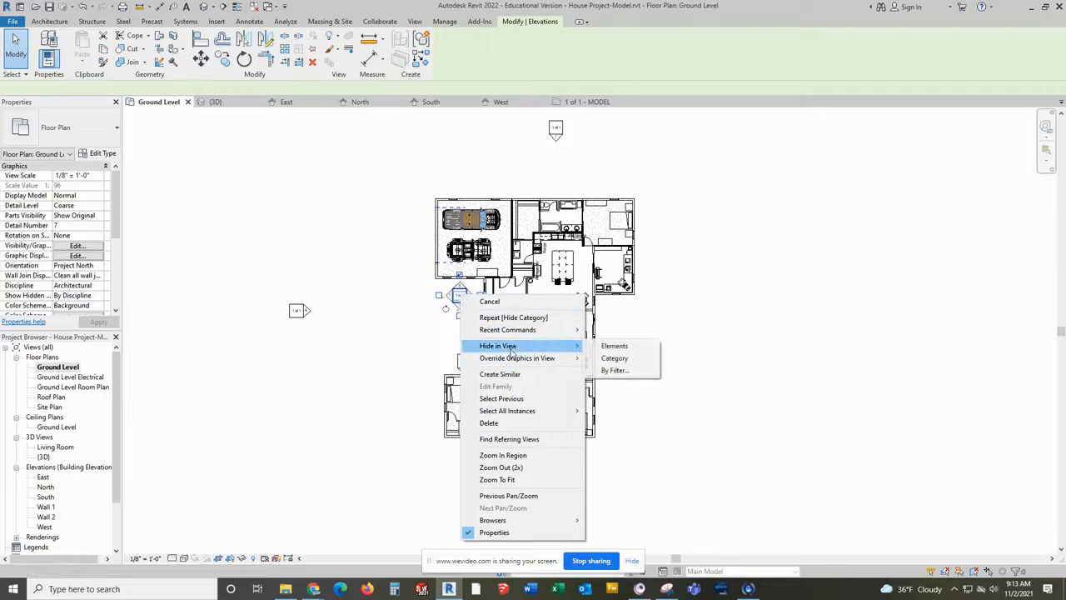
left_click(626, 358)
Return to the MODEL sheet and reposition the floor plan viewport midway between the elevation column and the title block
left_click(588, 102)
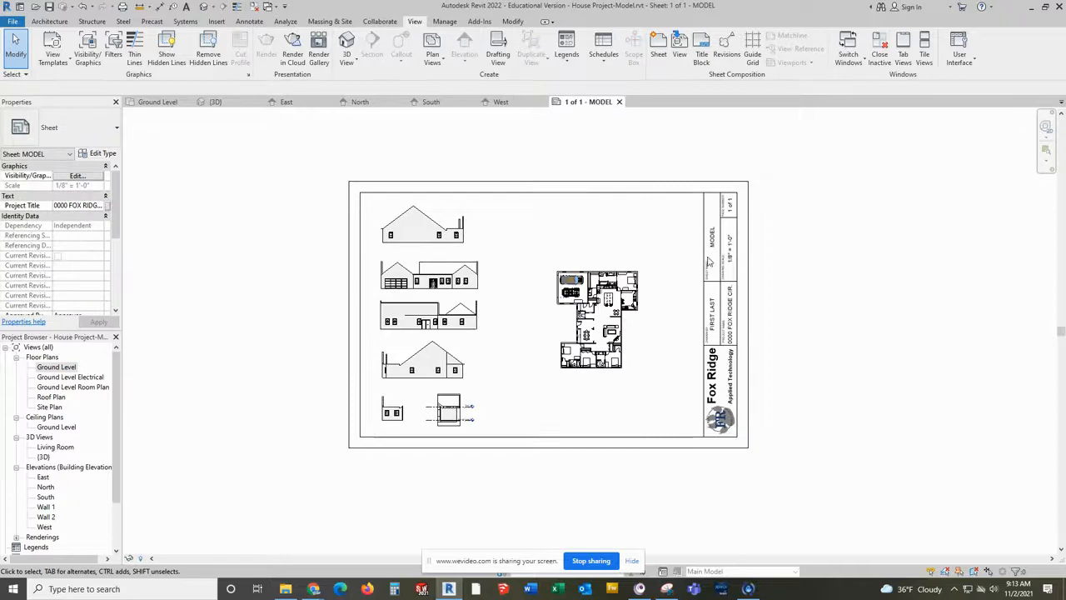
left_click(607, 318)
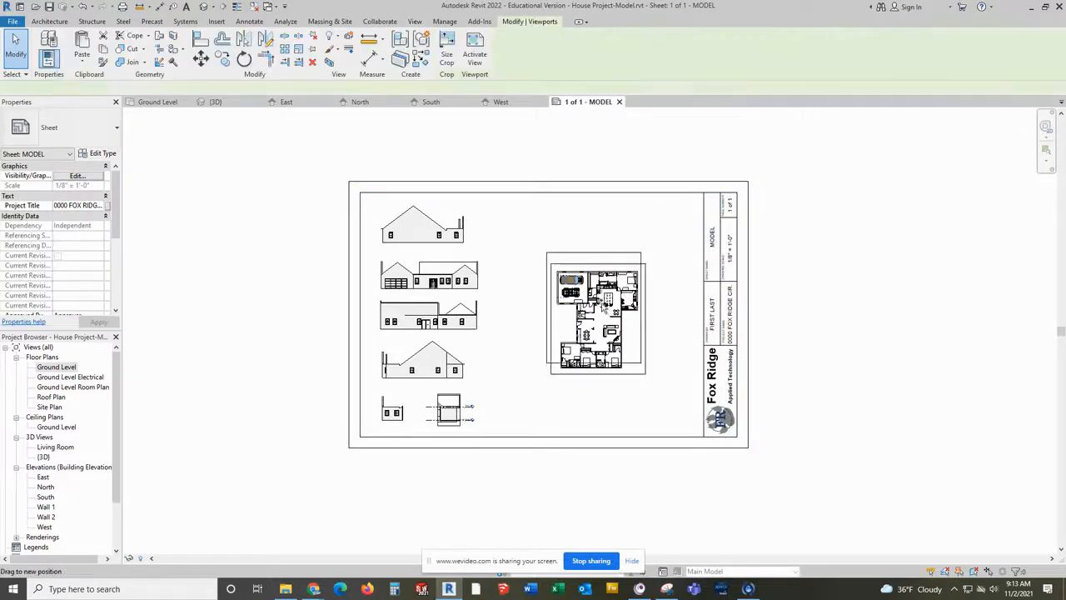
left_click_drag(608, 307, 609, 305)
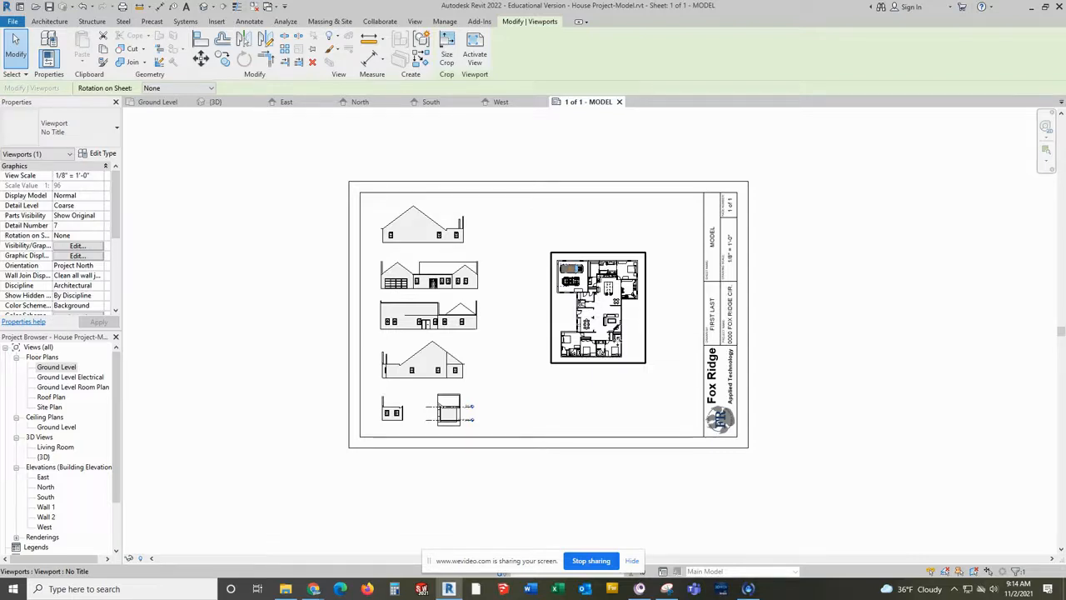
left_click_drag(593, 315, 564, 274)
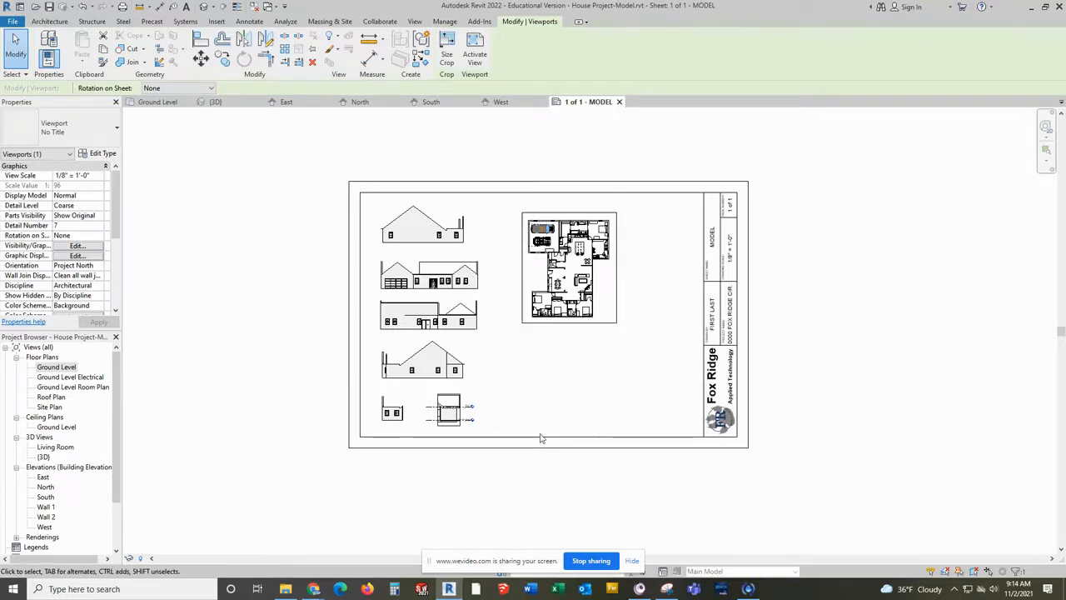
left_click_drag(556, 271, 598, 312)
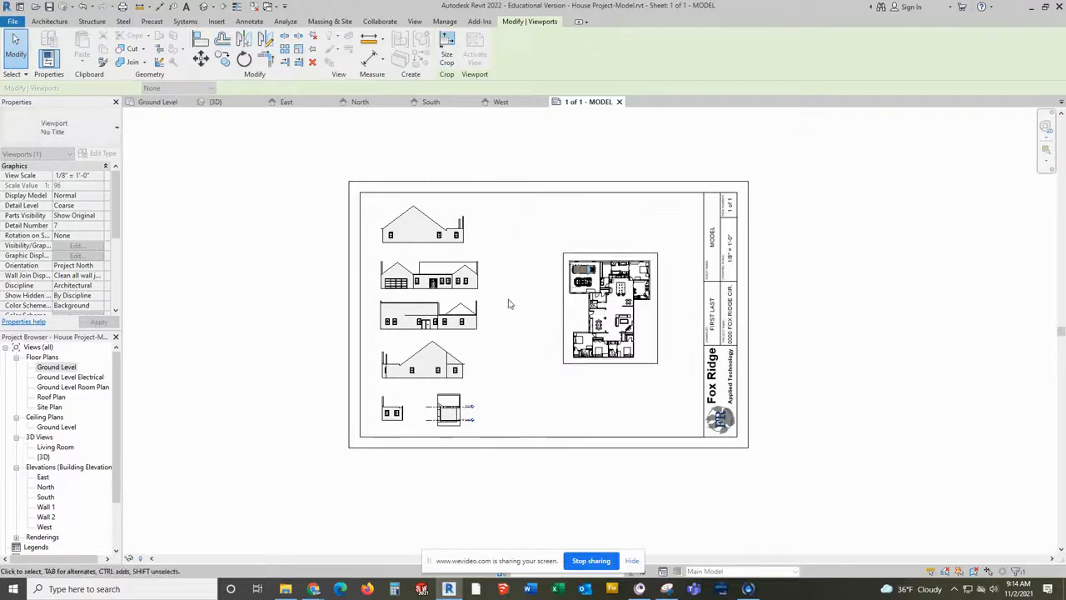